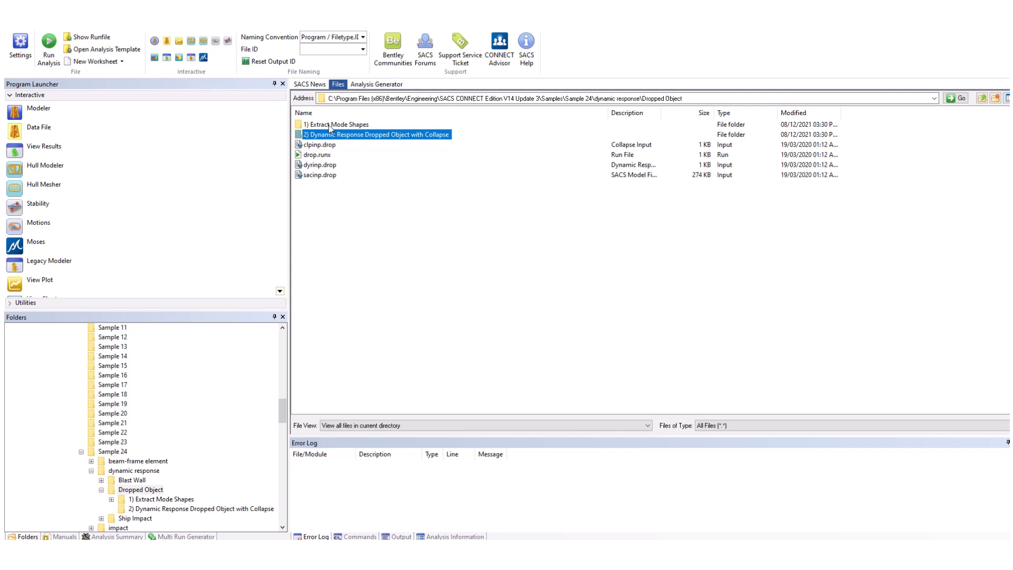
- Open the run file dyndrop.runx from the Extract Mode Shapes folder and open its SACS model file sacinp.drop for editing
double_click(330, 125)
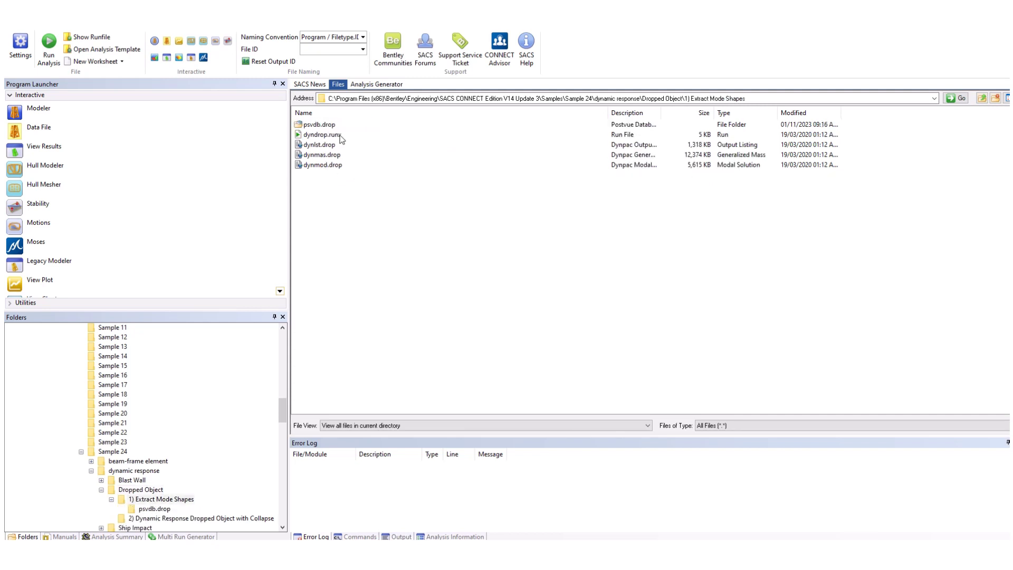
double_click(340, 135)
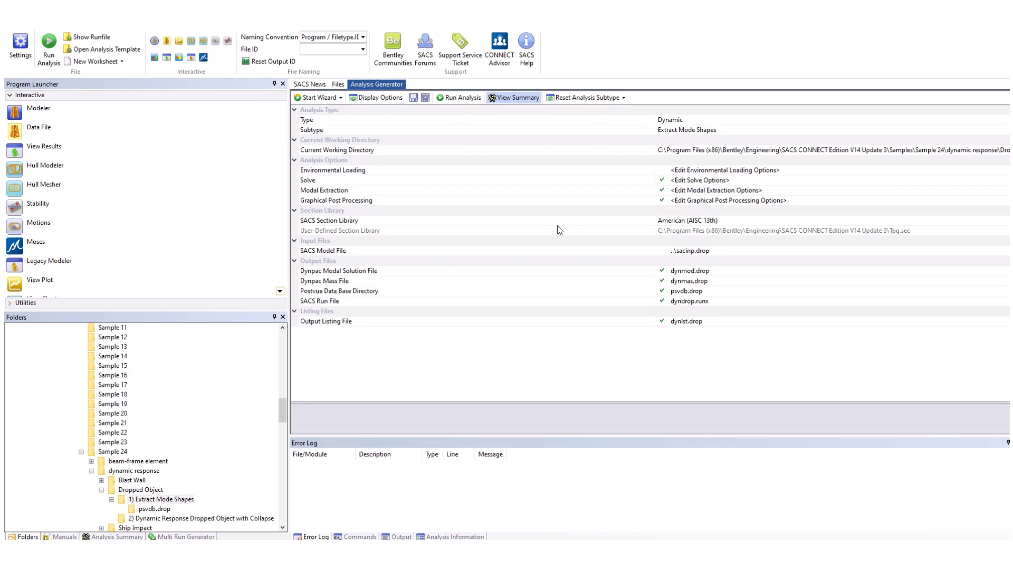
left_click(719, 254)
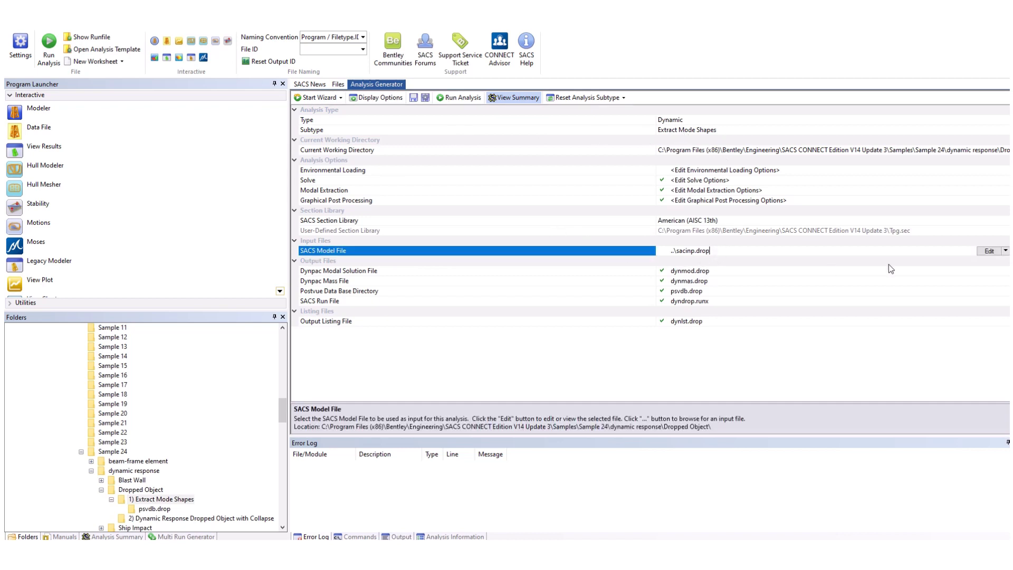
left_click(990, 251)
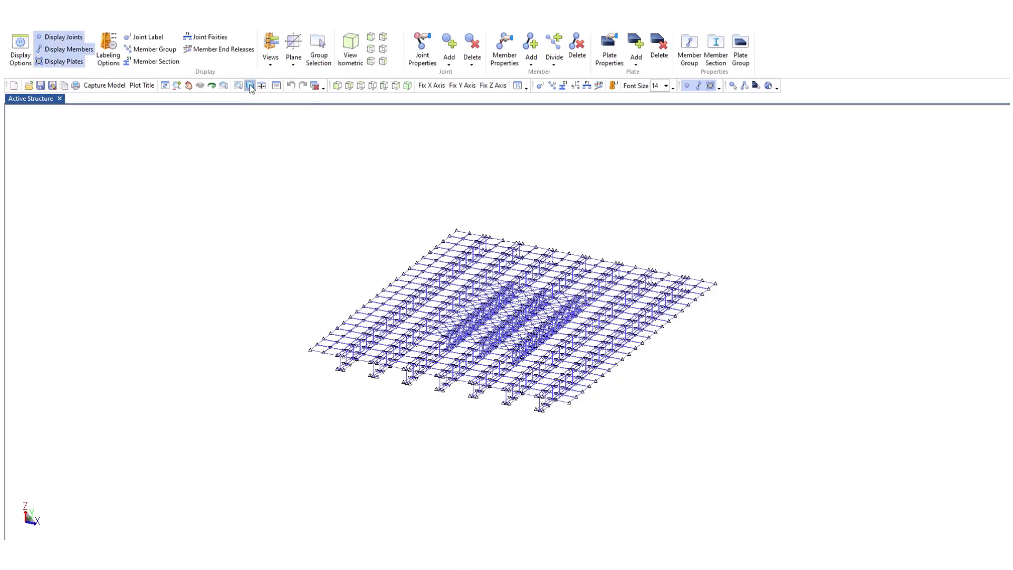
- Display the plates of the stiffened deck model as shaded translucent surfaces
left_click(250, 85)
scroll(508, 355, "up", 3)
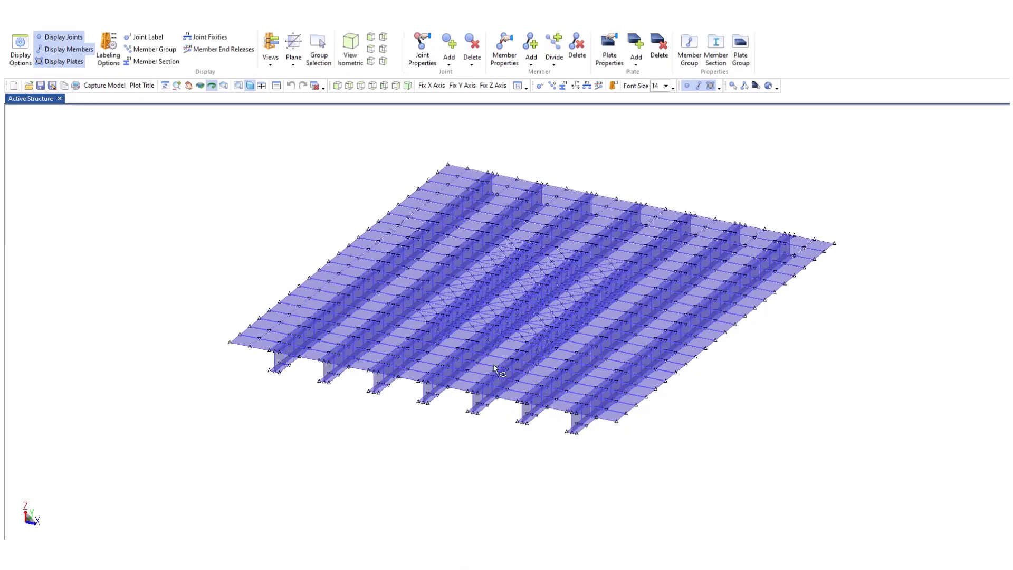
left_click_drag(495, 369, 517, 352)
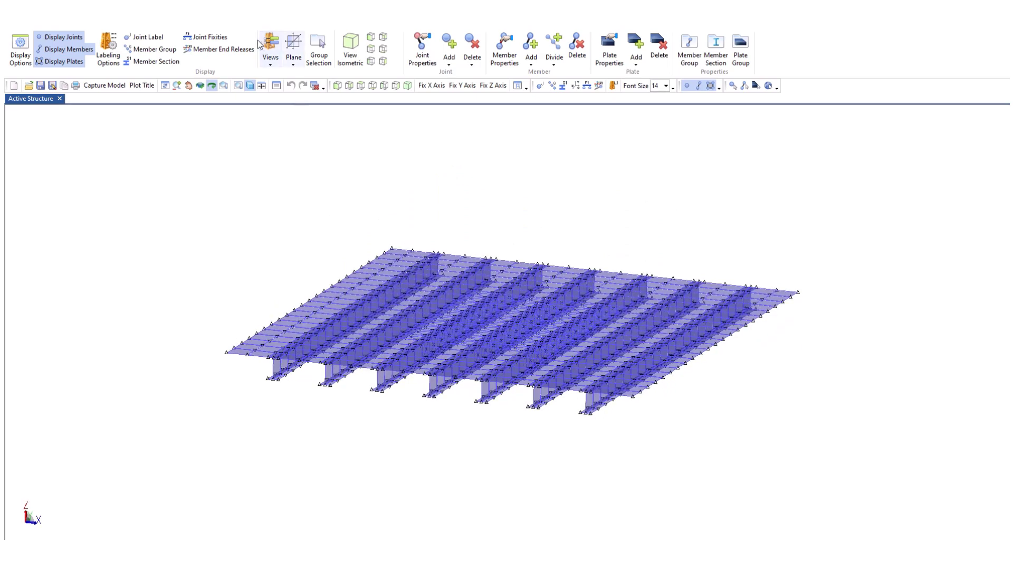
- Examine the plate properties of a quadrilateral plate in the coarse outer deck mesh and the settings of its group PLT
left_click(203, 23)
left_click(29, 57)
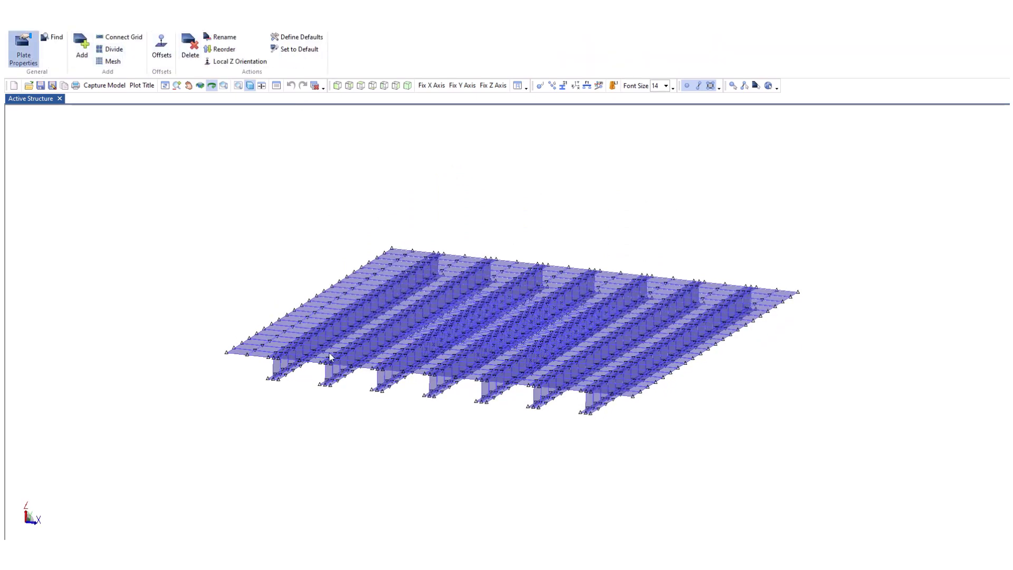
left_click(312, 321)
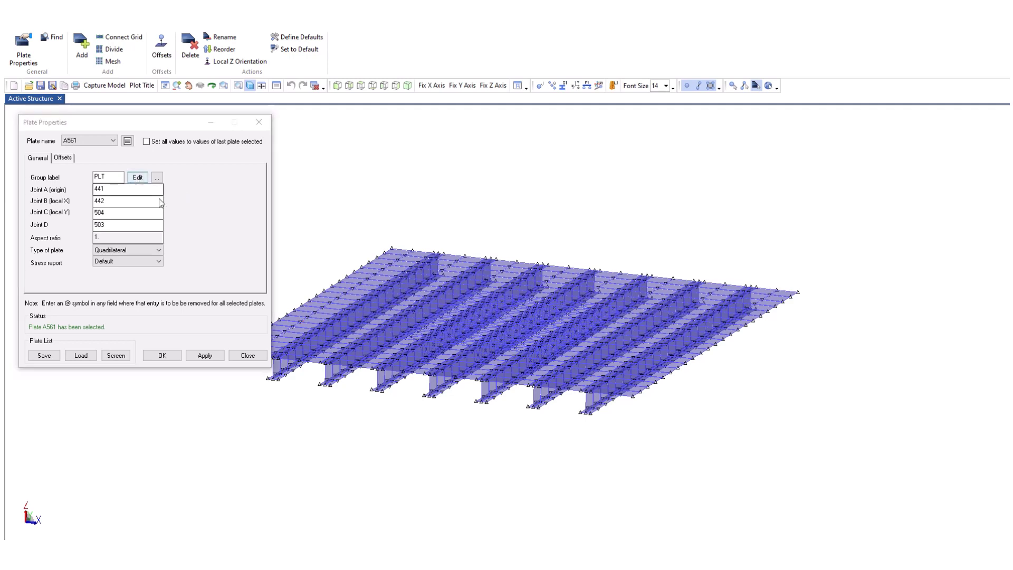
left_click(137, 177)
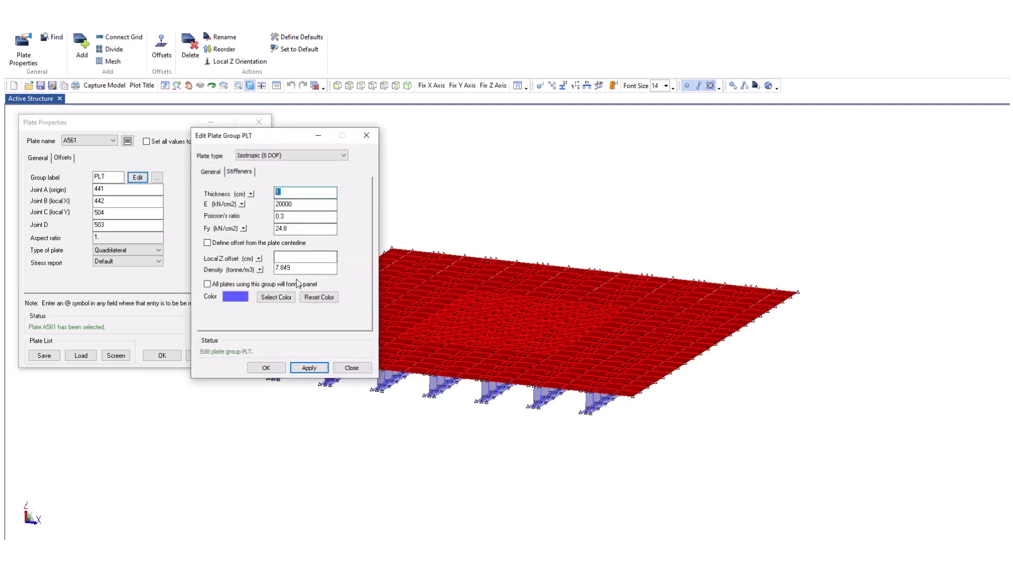
left_click(348, 367)
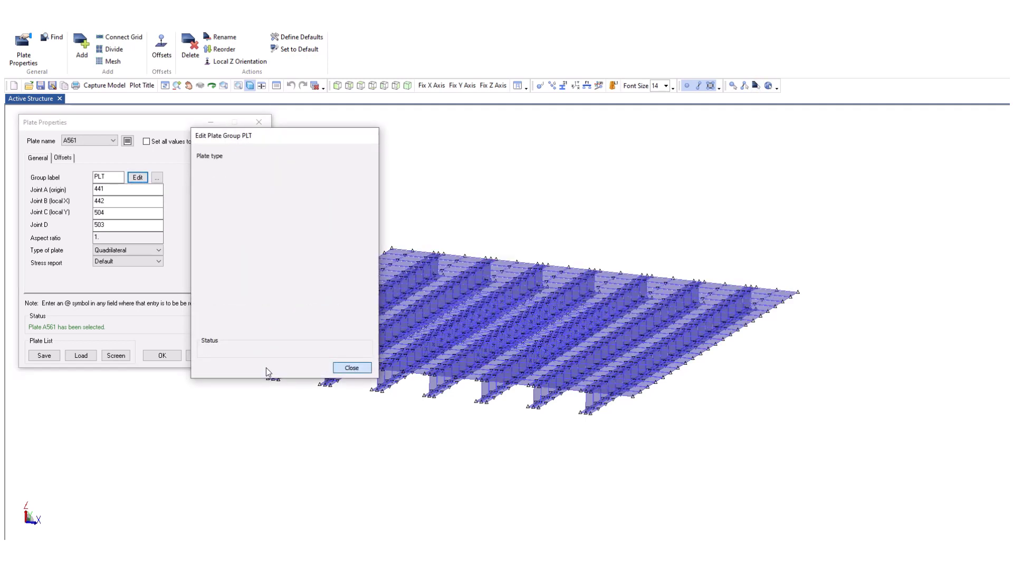
left_click(247, 356)
- Examine the properties of a triangular plate in the refined central mesh and its plate group settings
left_click(212, 86)
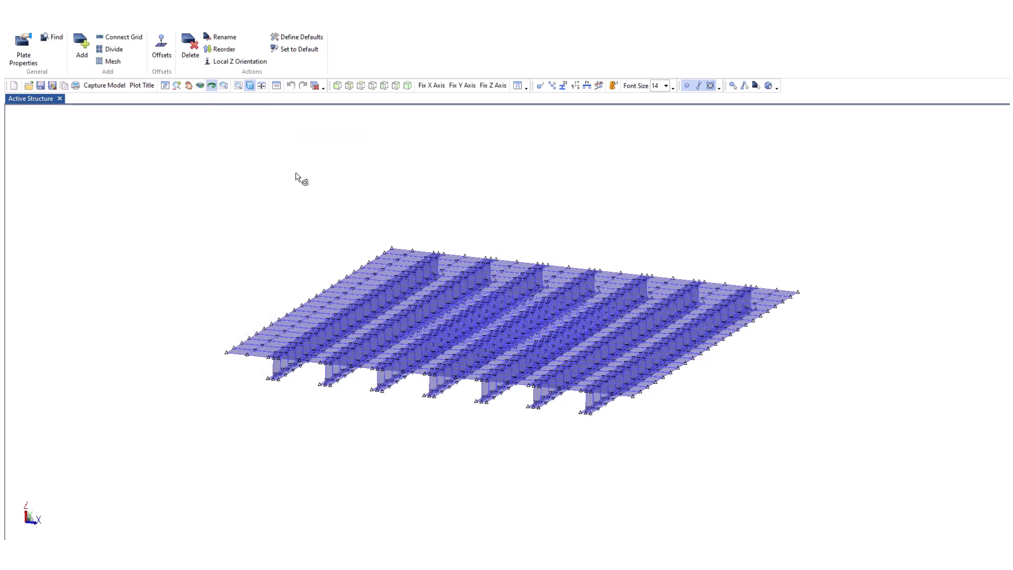
scroll(472, 374, "up", 3)
left_click_drag(473, 374, 446, 400)
scroll(422, 298, "up", 4)
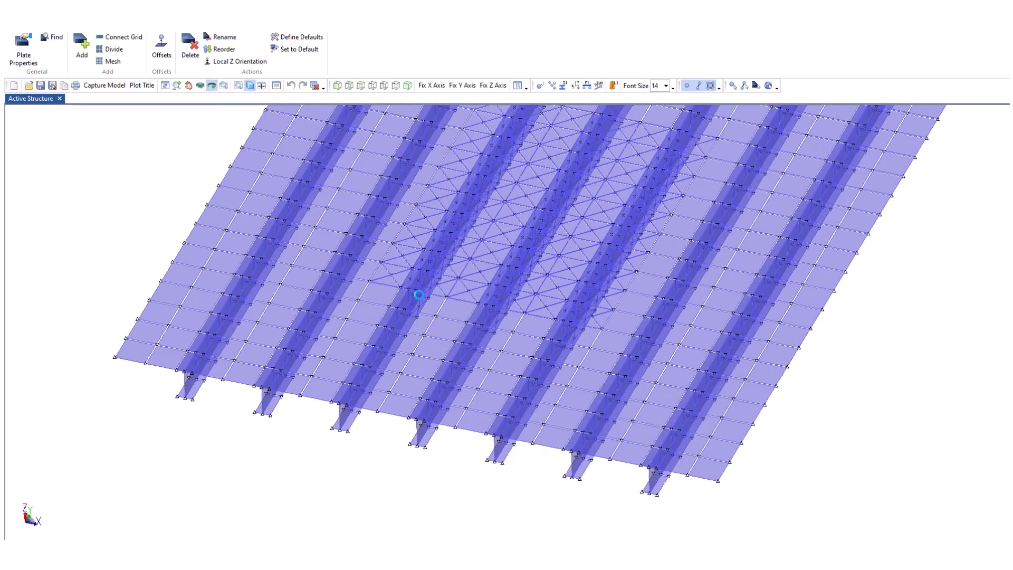
left_click(26, 53)
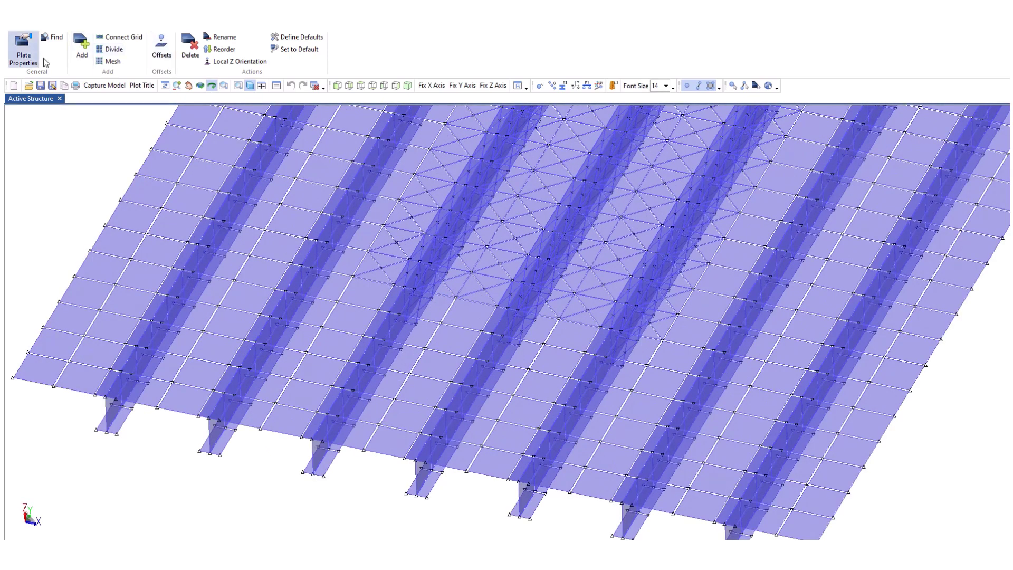
left_click(511, 248)
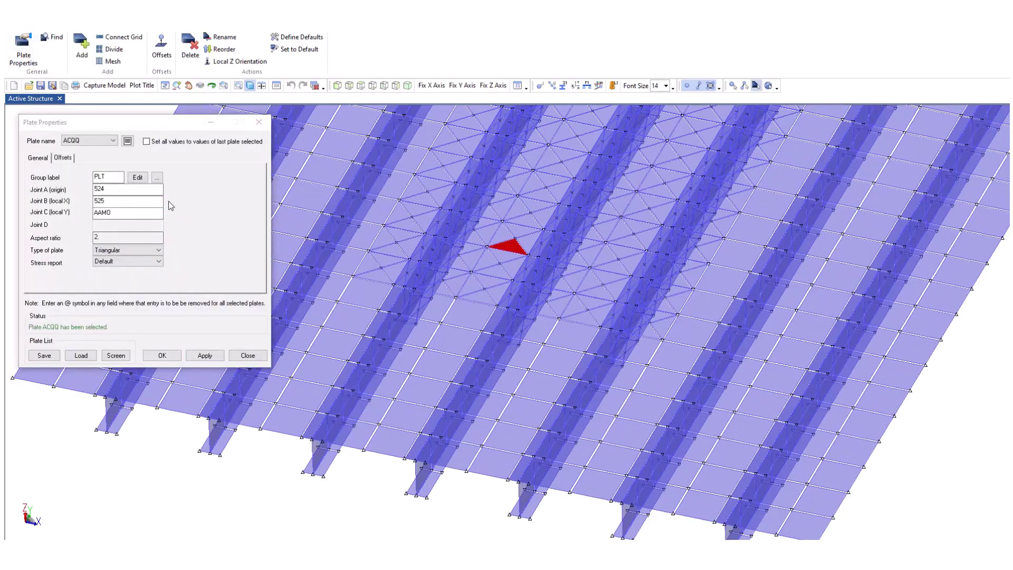
left_click(137, 177)
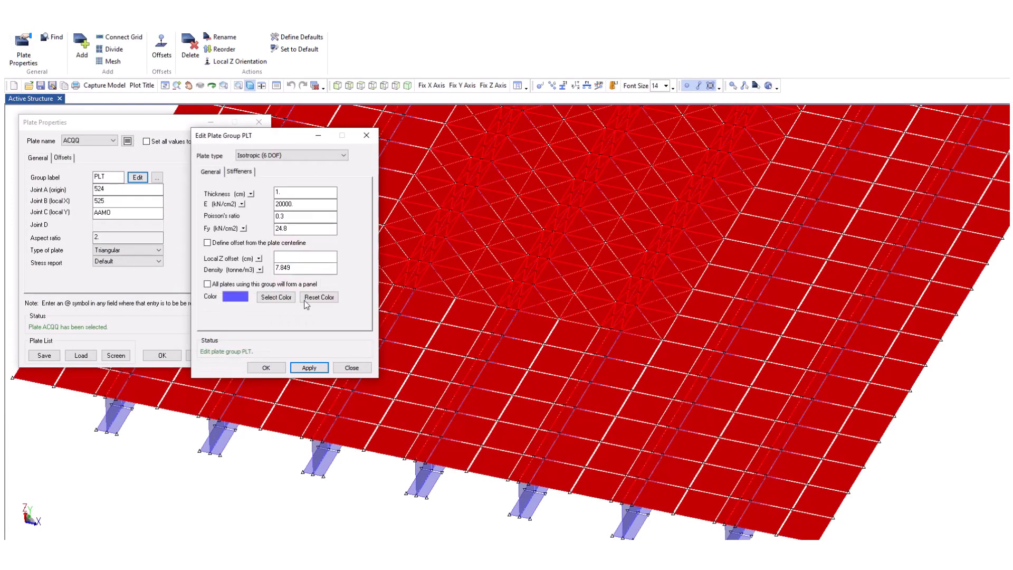
left_click(351, 368)
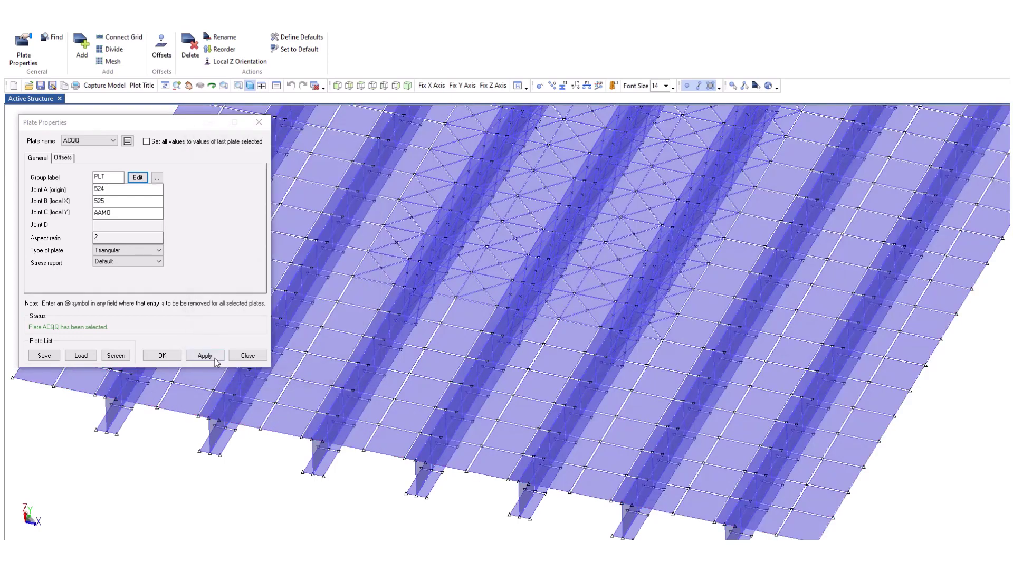
left_click(247, 355)
- Find joint 712 in the model and examine its location in the refined mesh
scroll(344, 386, "down", 3)
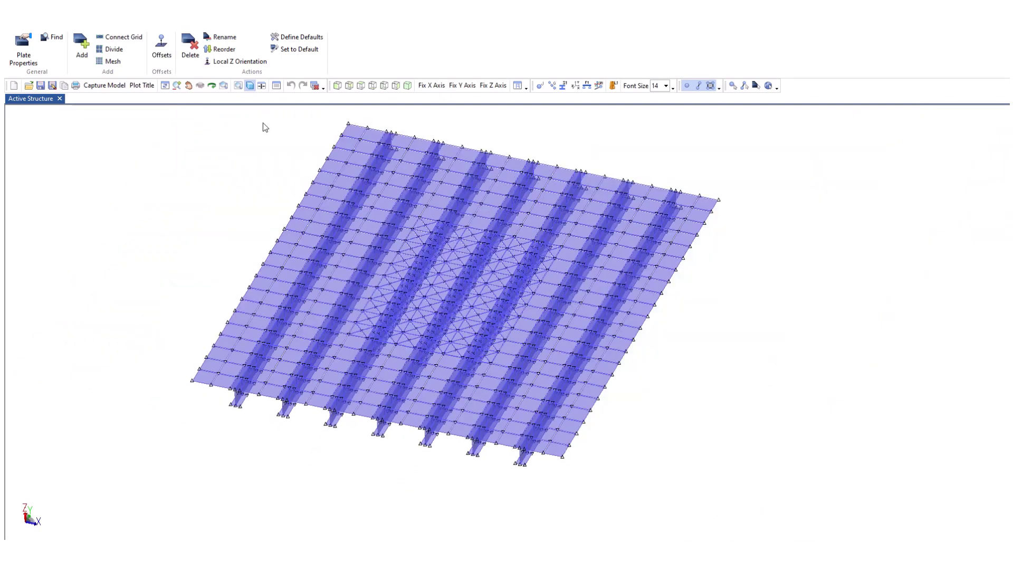
left_click(122, 24)
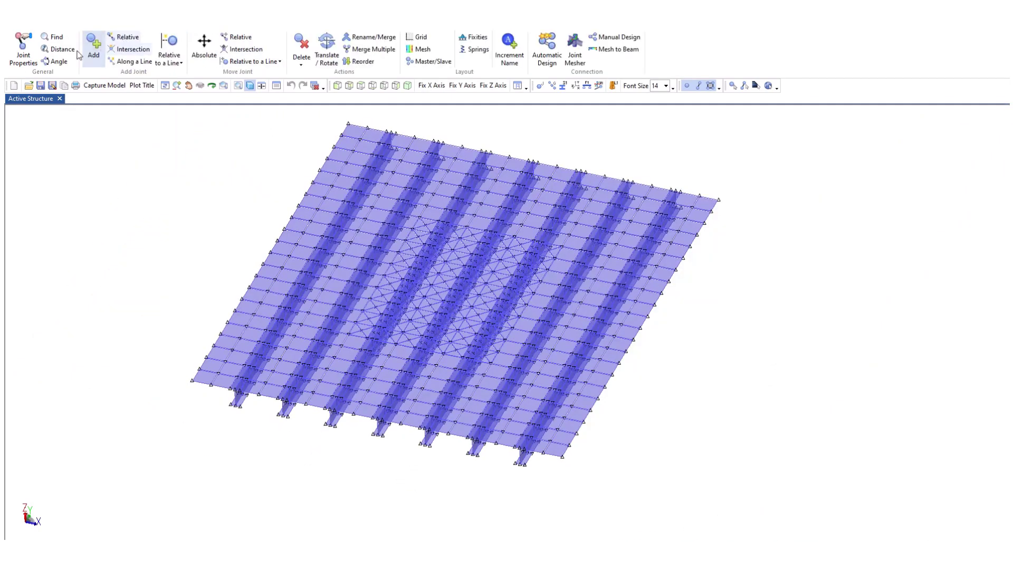
left_click(52, 37)
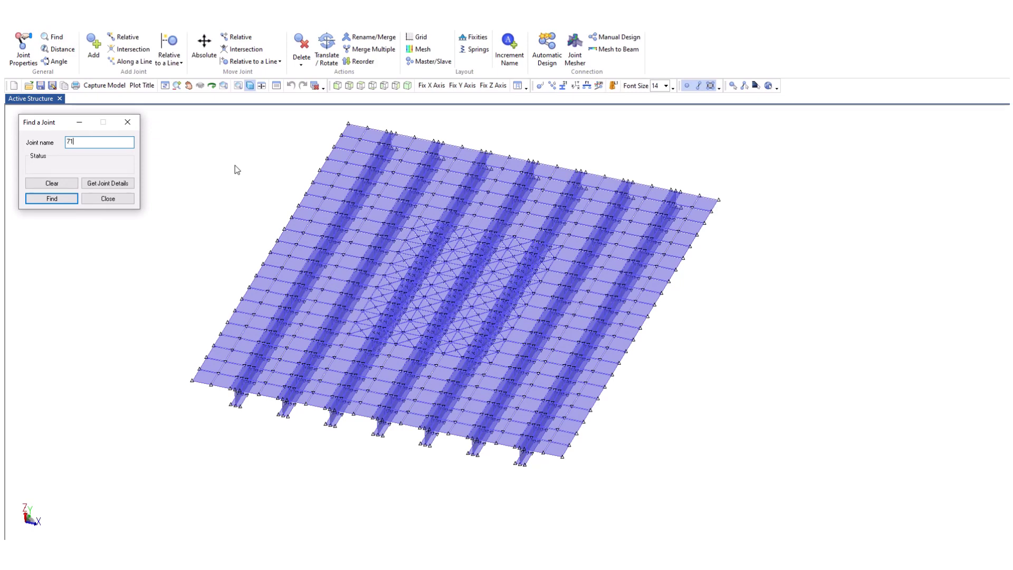
key("Return")
left_click(211, 86)
scroll(472, 302, "up", 5)
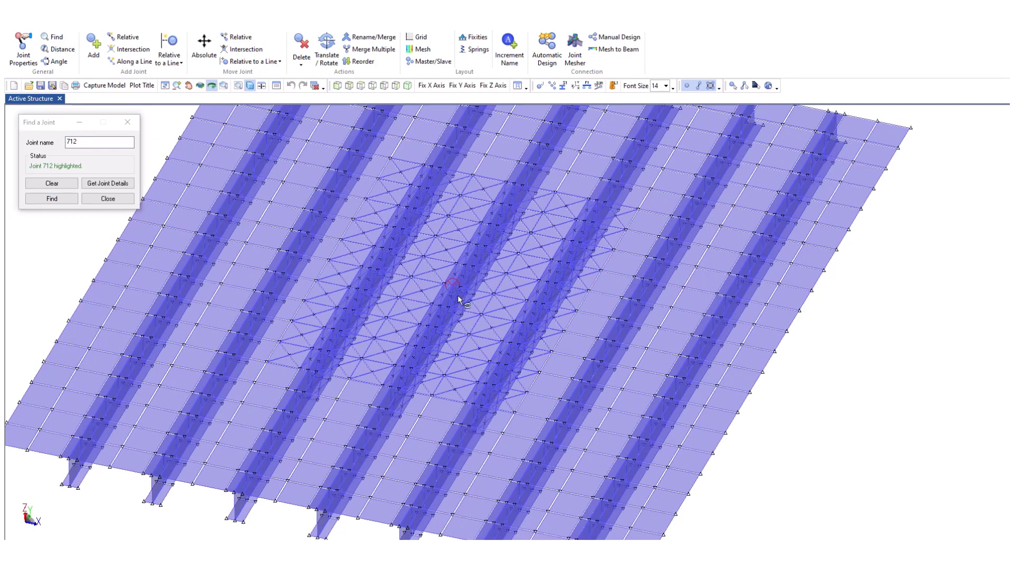
scroll(561, 343, "up", 4)
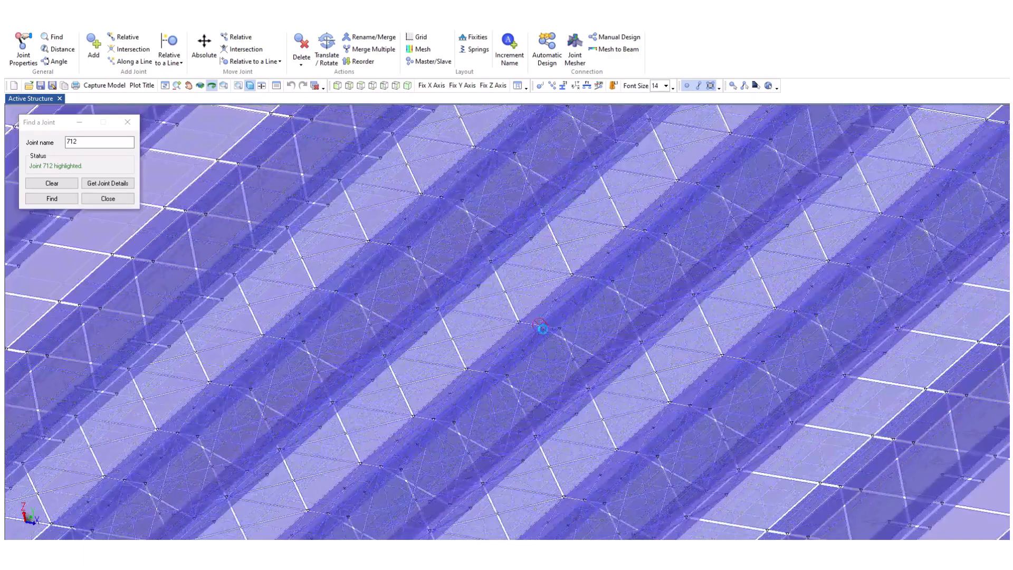
left_click(112, 200)
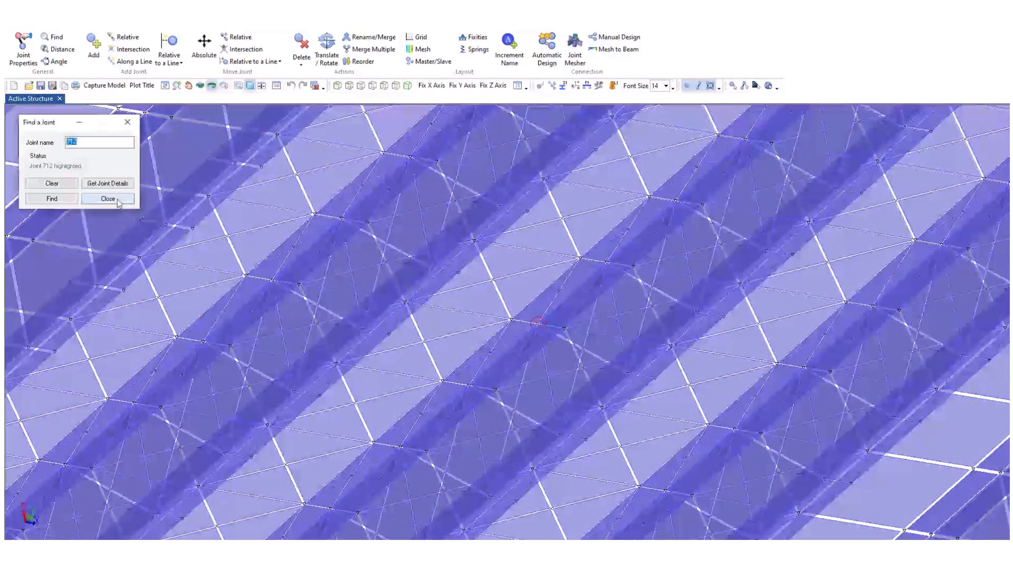
scroll(472, 302, "down", 3)
scroll(472, 302, "down", 6)
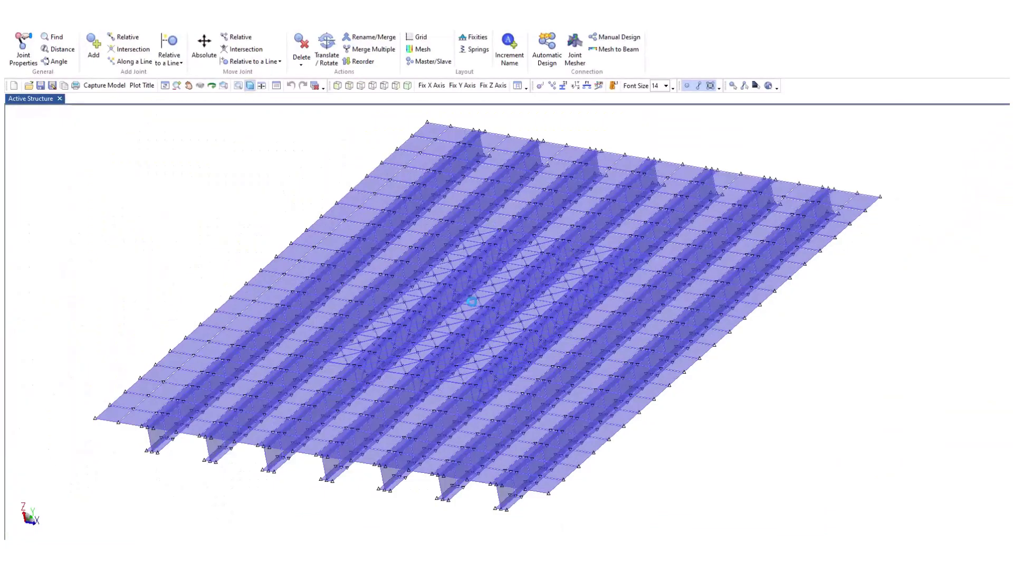
scroll(335, 281, "up", 1)
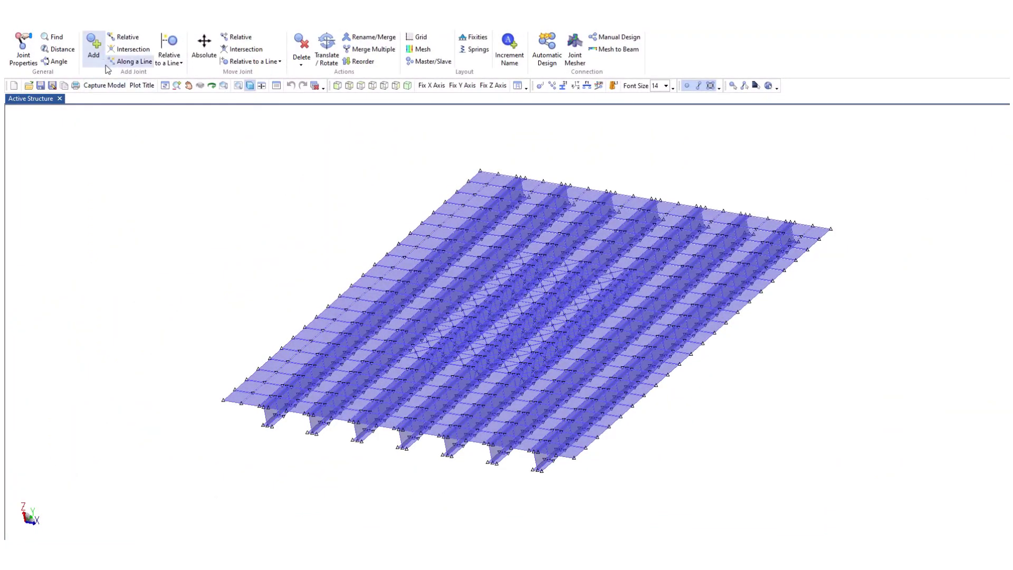
- Set the additional joint labelling option to Fixity and apply it to show the fixity codes along the deck edges
left_click(86, 24)
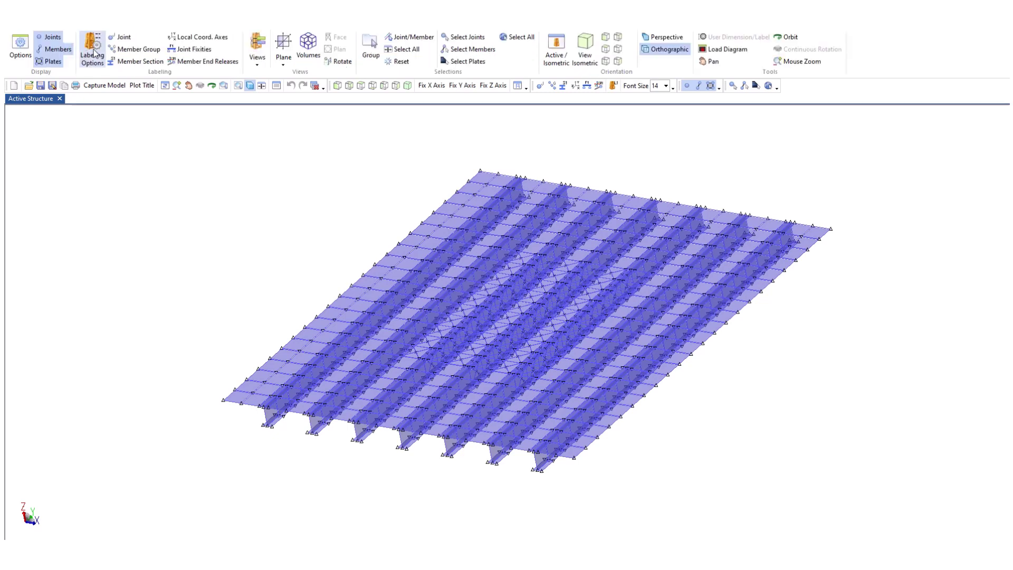
left_click(90, 53)
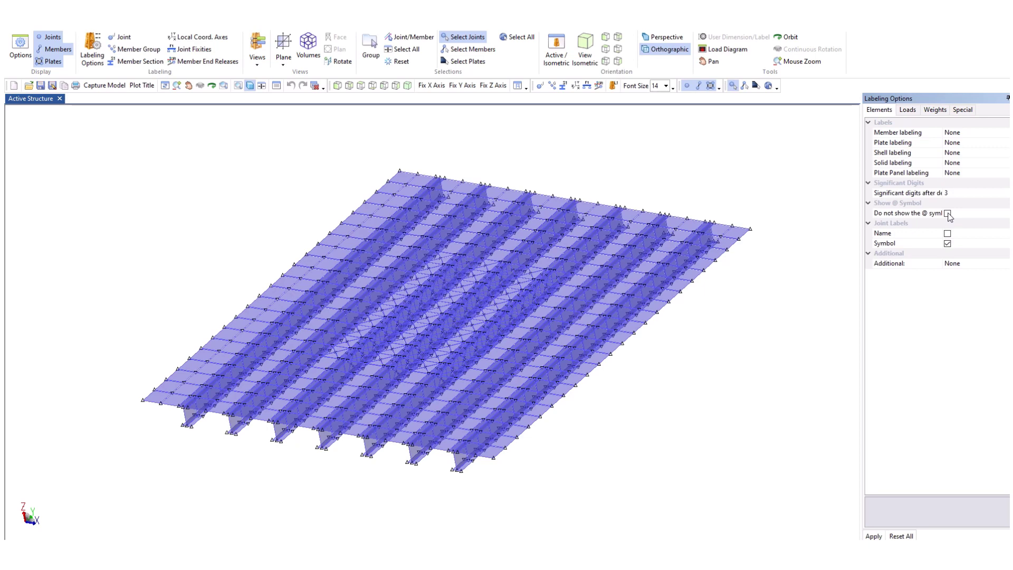
left_click(948, 233)
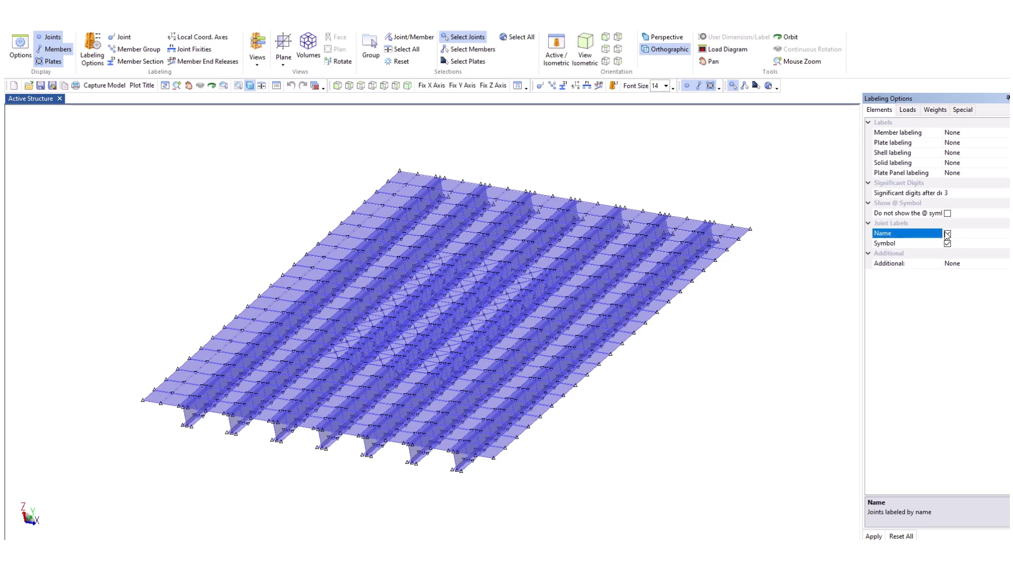
left_click(949, 236)
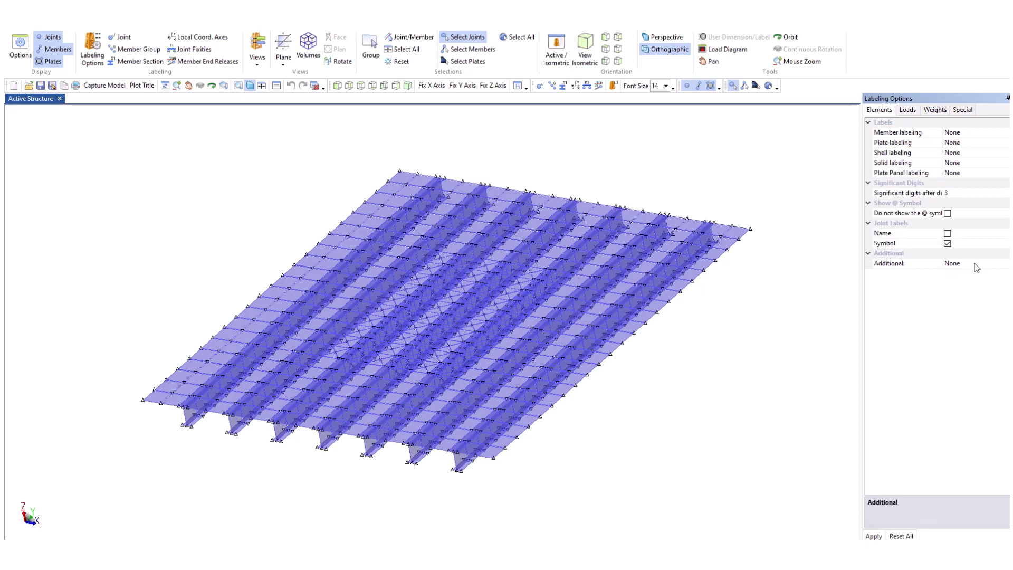
left_click(975, 264)
left_click(1008, 263)
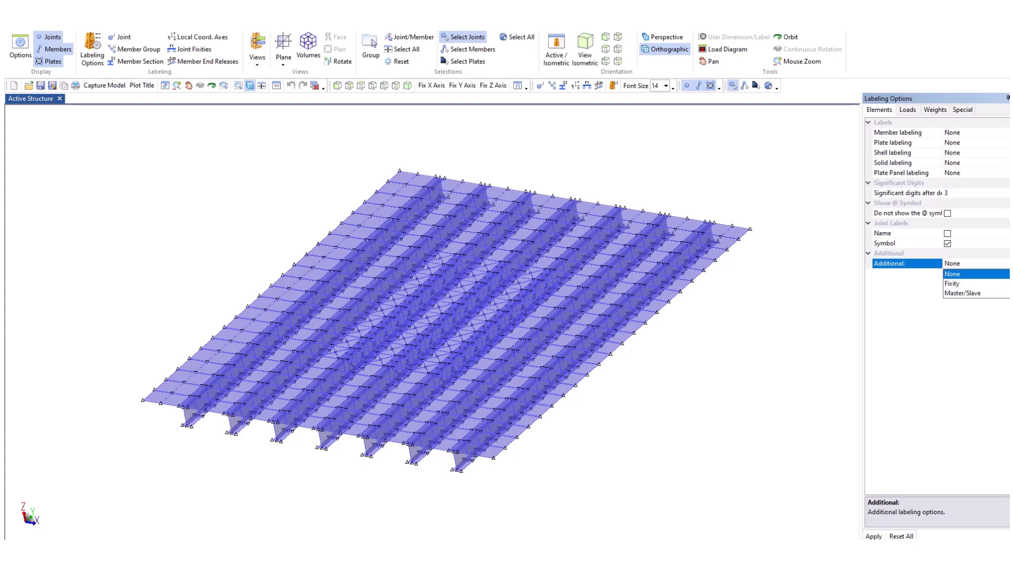
left_click(981, 286)
left_click(874, 535)
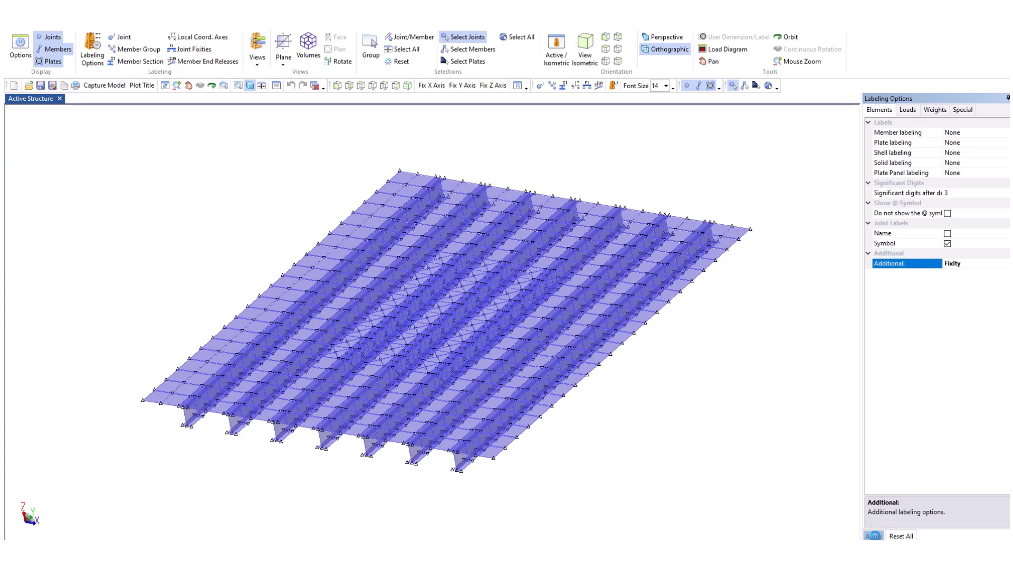
scroll(295, 423, "up", 2)
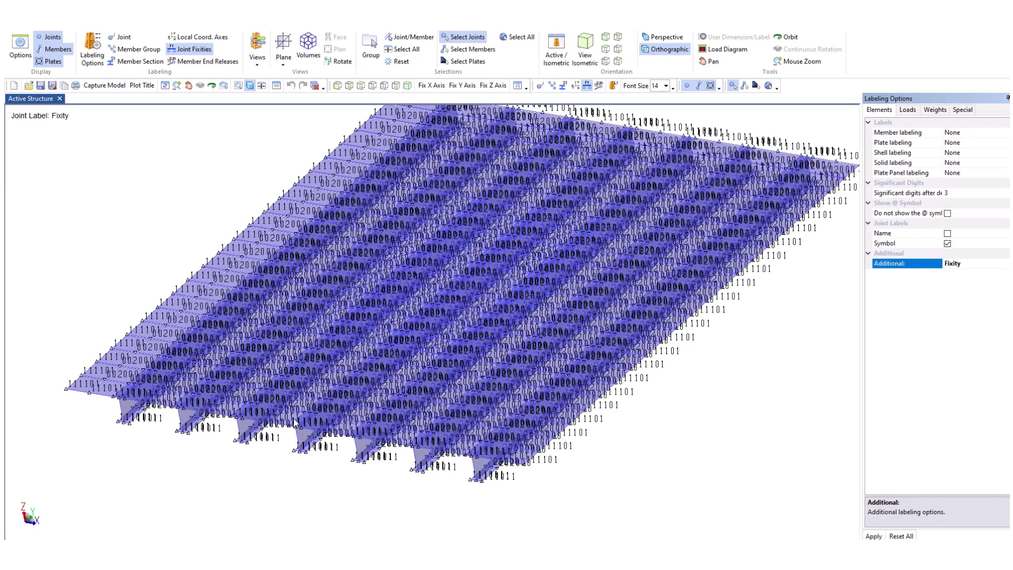
scroll(64, 378, "up", 3)
scroll(72, 389, "up", 3)
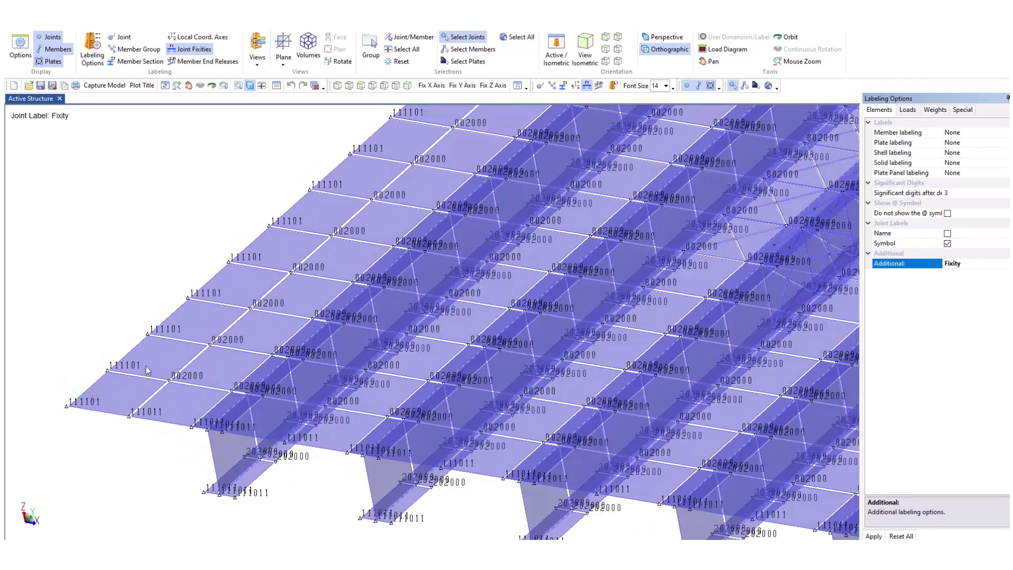
- Show the joint names on the model briefly and reapply the fixity labels in their place
left_click(127, 39)
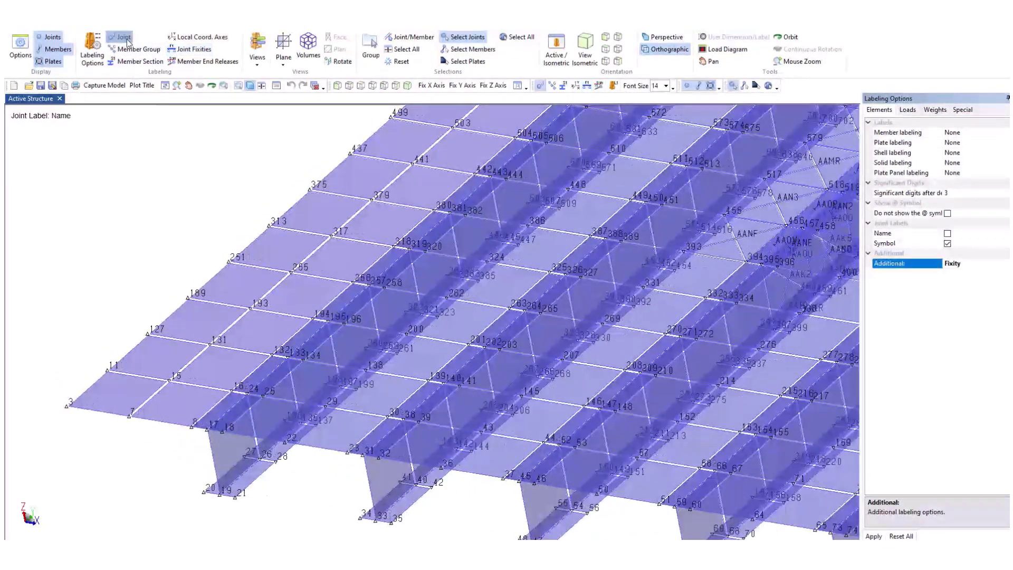
left_click(122, 38)
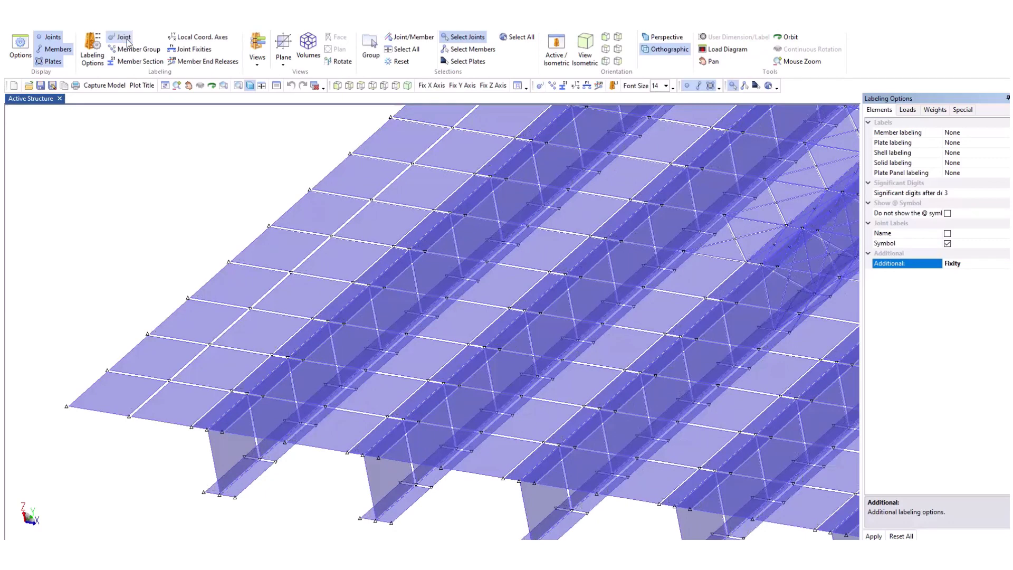
left_click(874, 536)
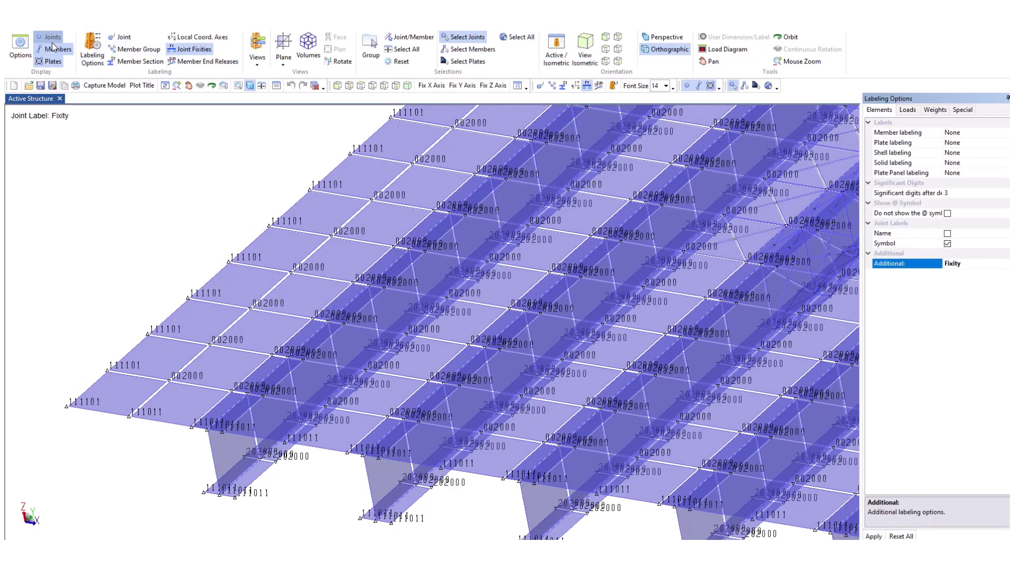
- Open the joint properties of the deck's front corner joint and examine its fixity code
left_click(77, 24)
left_click(24, 50)
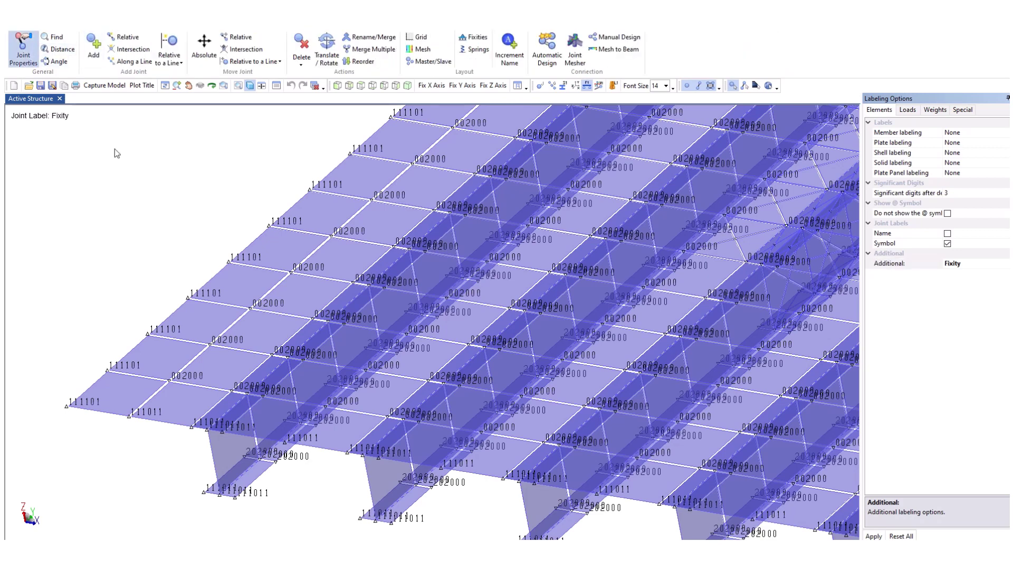
left_click(67, 406)
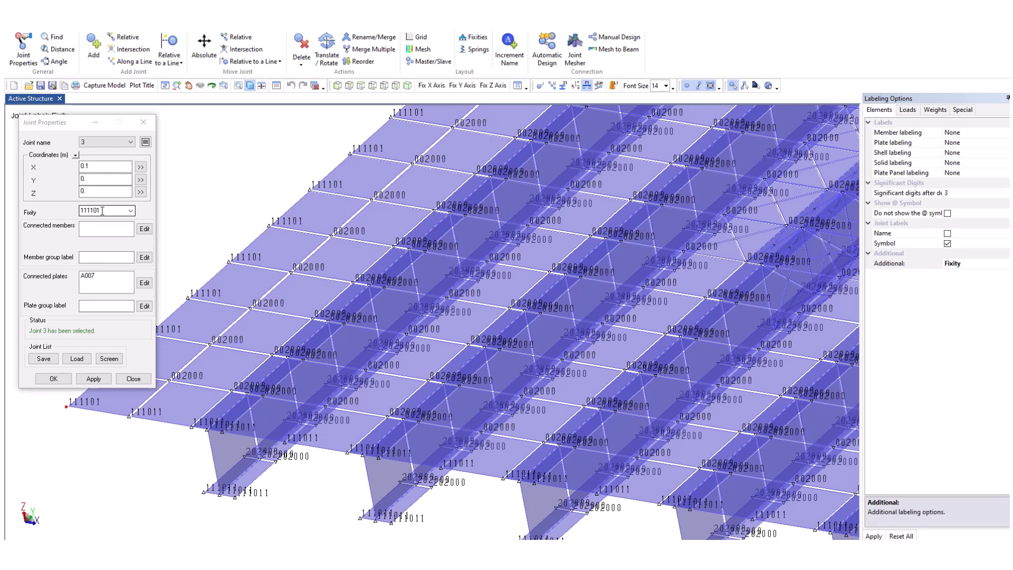
key("BackSpace")
- Examine the fixity codes of the adjacent front-edge joint and the nearest interior joint in the joint properties
scroll(248, 415, "down", 2)
left_click(156, 417)
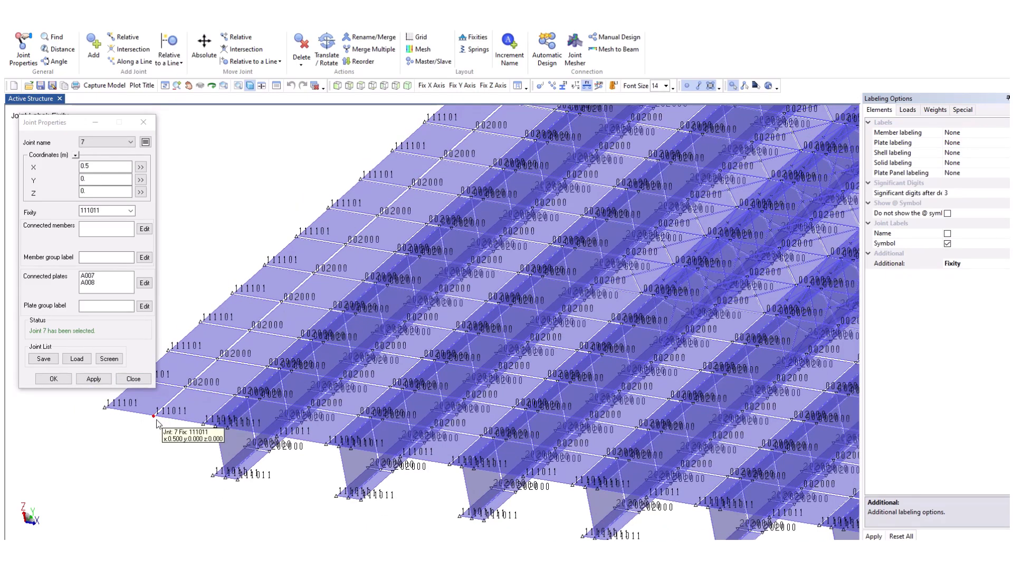
left_click(168, 350)
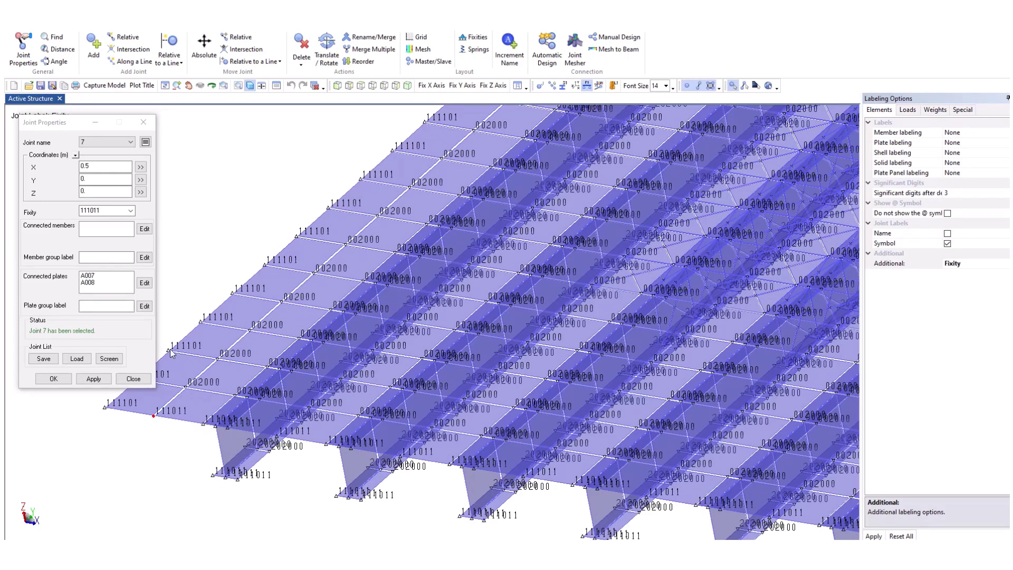
left_click(212, 323)
left_click(187, 388)
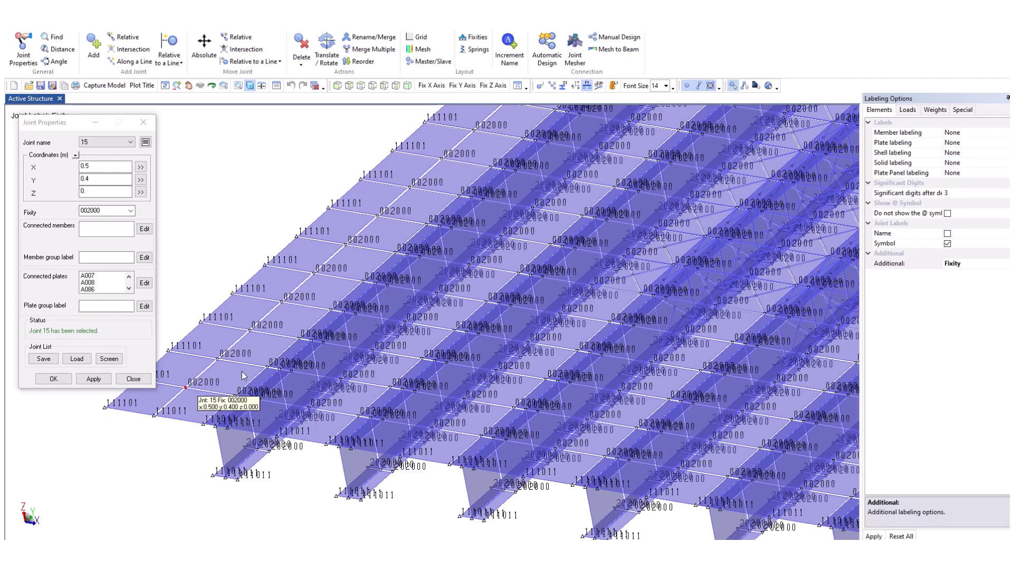
- Frame the fixity labels along the deck's front edge and capture that view in Snip & Sketch
left_click(211, 85)
scroll(187, 335, "up", 5)
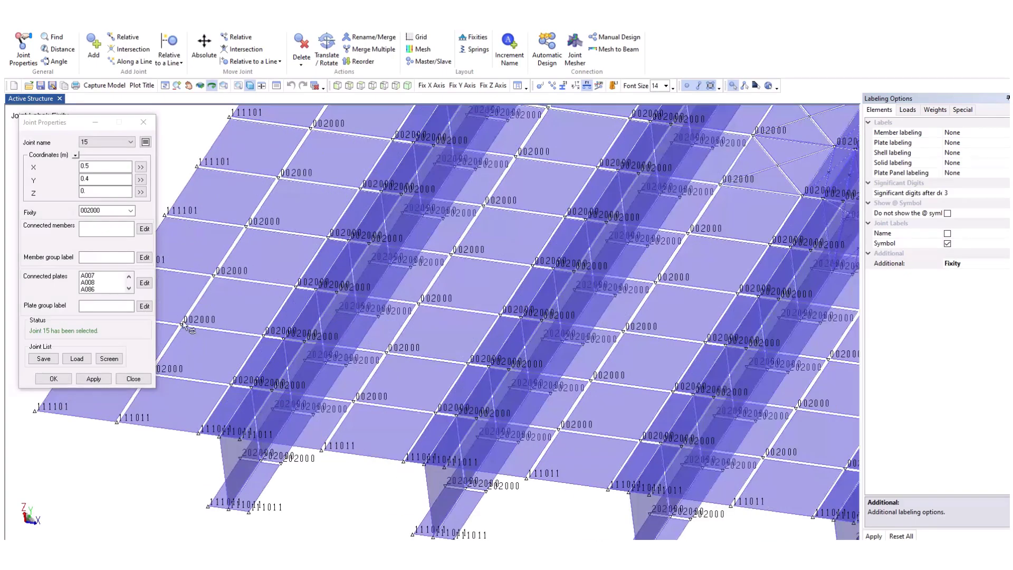
scroll(184, 325, "down", 4)
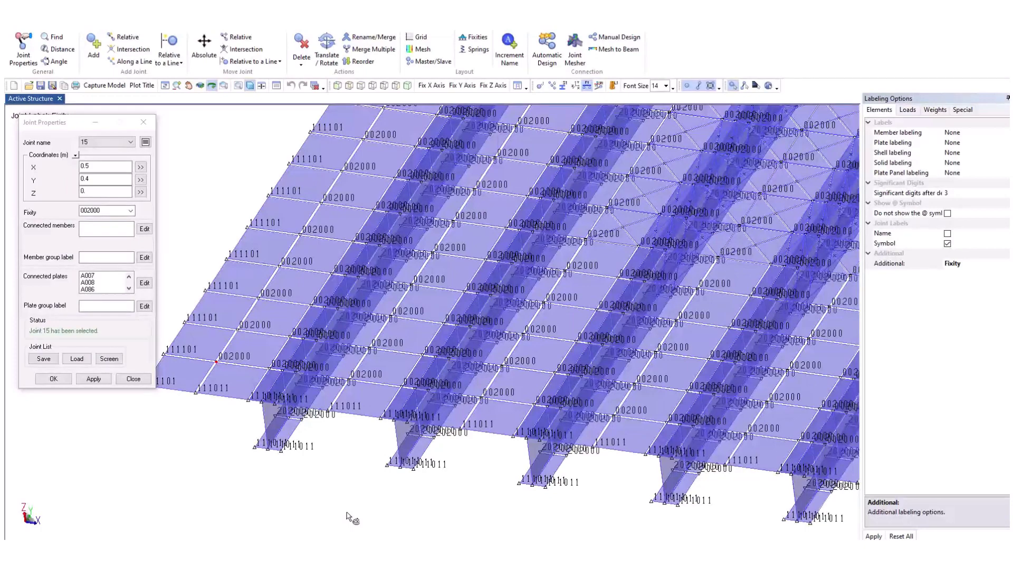
mouse_move(455, 554)
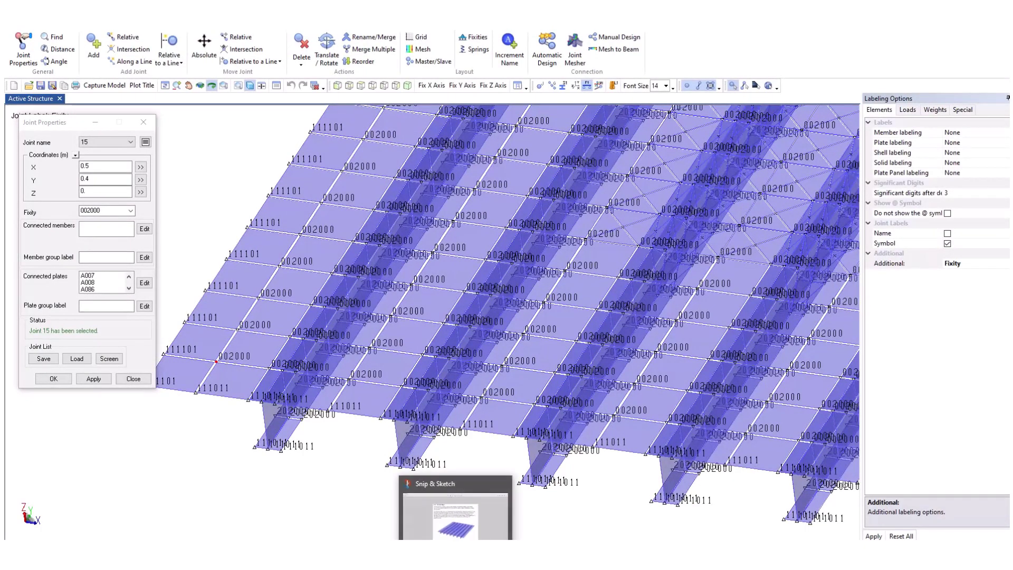
left_click(454, 514)
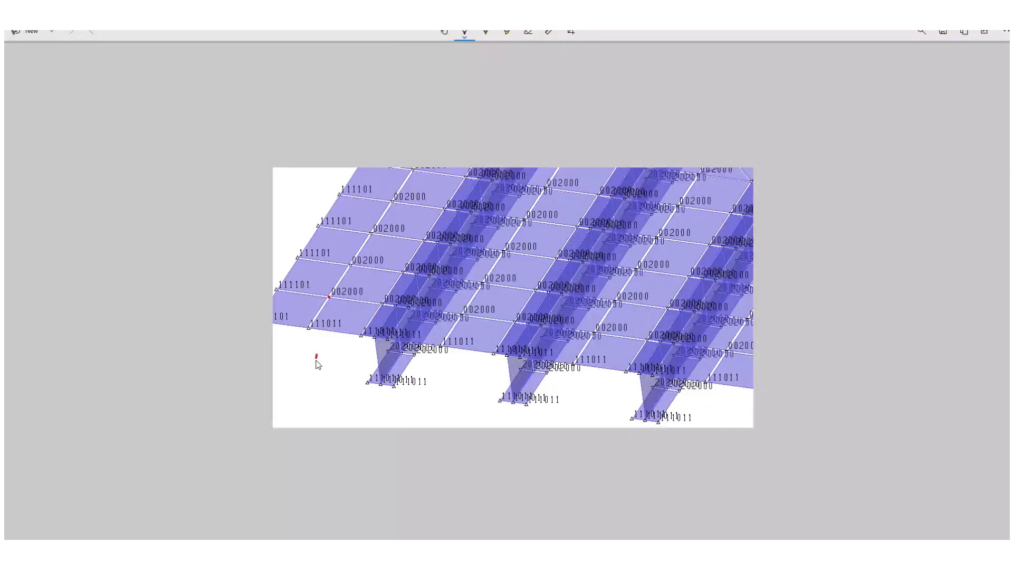
- Annotate the snip below the deck edge with an inverted triangle labelled "RDF" and an upright triangle with a handwritten note starting "fi"
mouse_move(315, 360)
left_mouse_down()
mouse_move(316, 375)
mouse_move(317, 356)
mouse_move(303, 361)
mouse_move(348, 378)
mouse_move(370, 363)
left_mouse_up()
left_click_drag(332, 417, 336, 409)
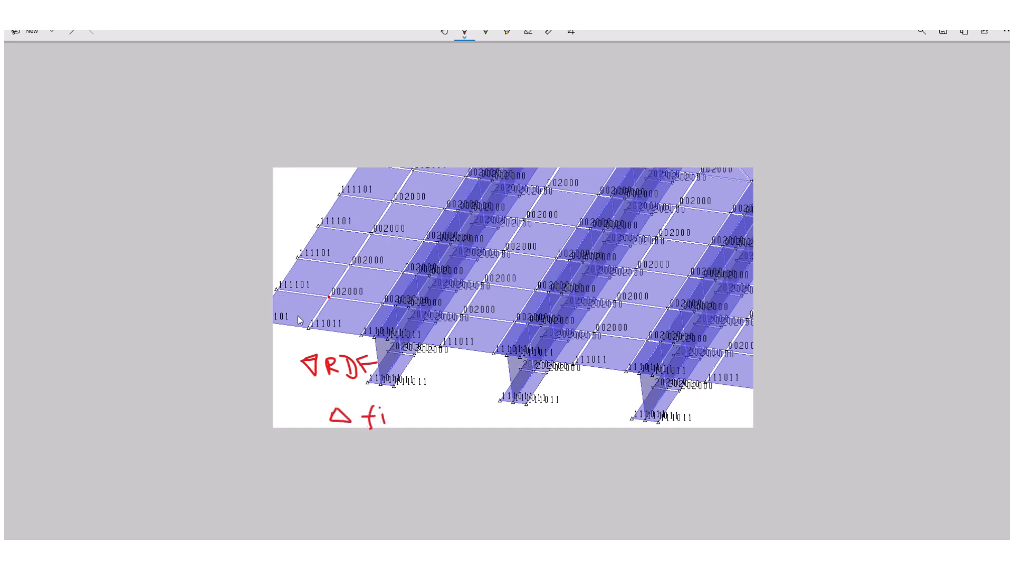
mouse_move(428, 412)
left_mouse_down()
mouse_move(430, 422)
mouse_move(457, 421)
left_mouse_up()
left_click_drag(465, 416, 480, 420)
- Return to the structural model, examine the fixity codes at the stiffener ends, and reset all labelling options
mouse_move(507, 563)
left_click(507, 509)
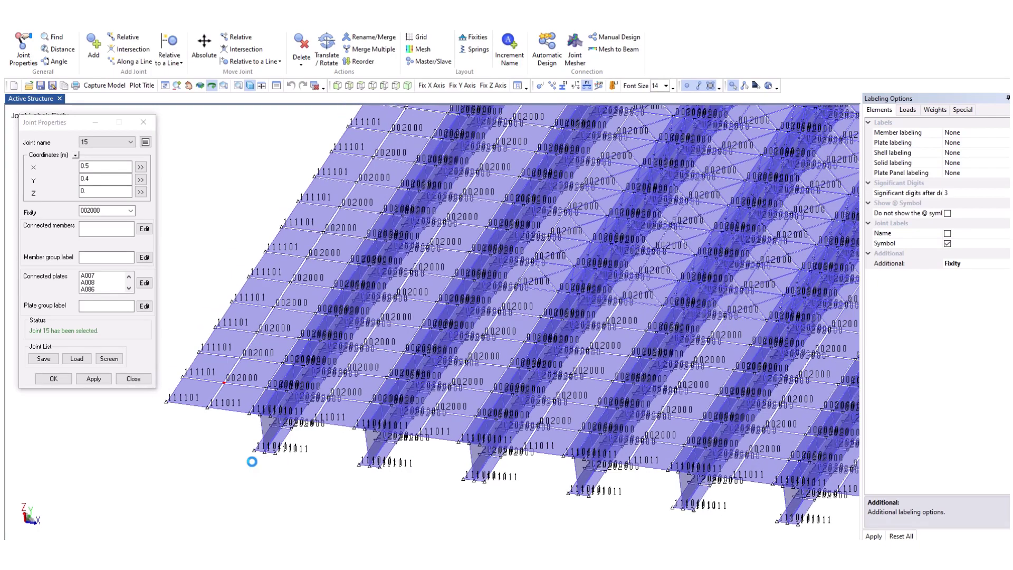
middle_click_drag(352, 470, 364, 503)
scroll(361, 501, "up", 5)
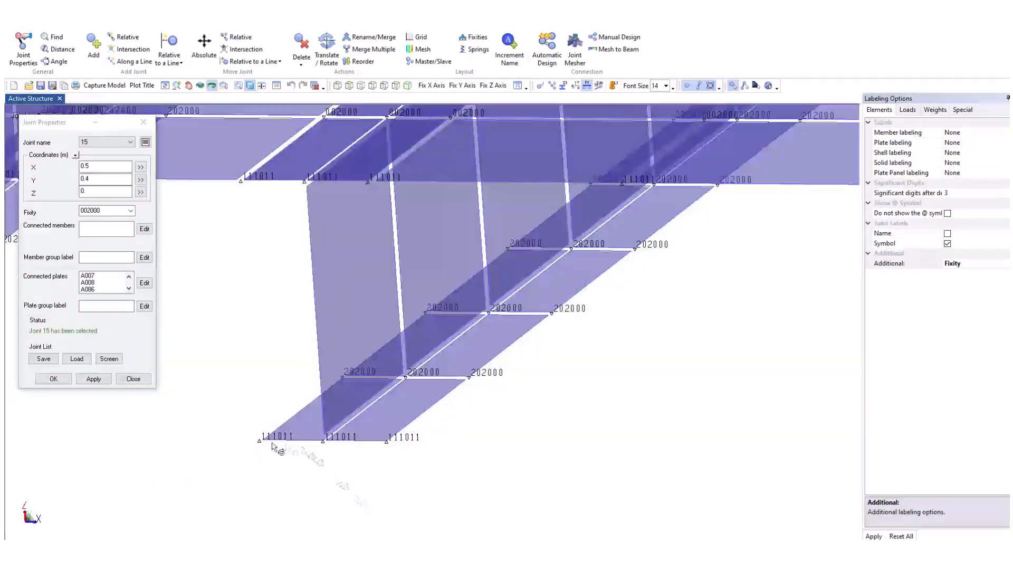
scroll(353, 481, "down", 5)
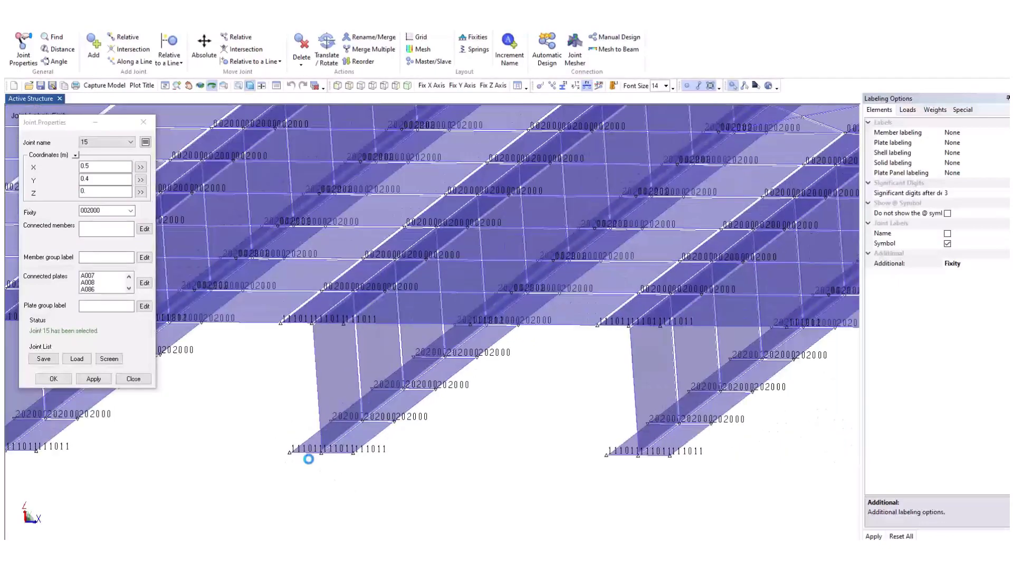
scroll(308, 462, "down", 2)
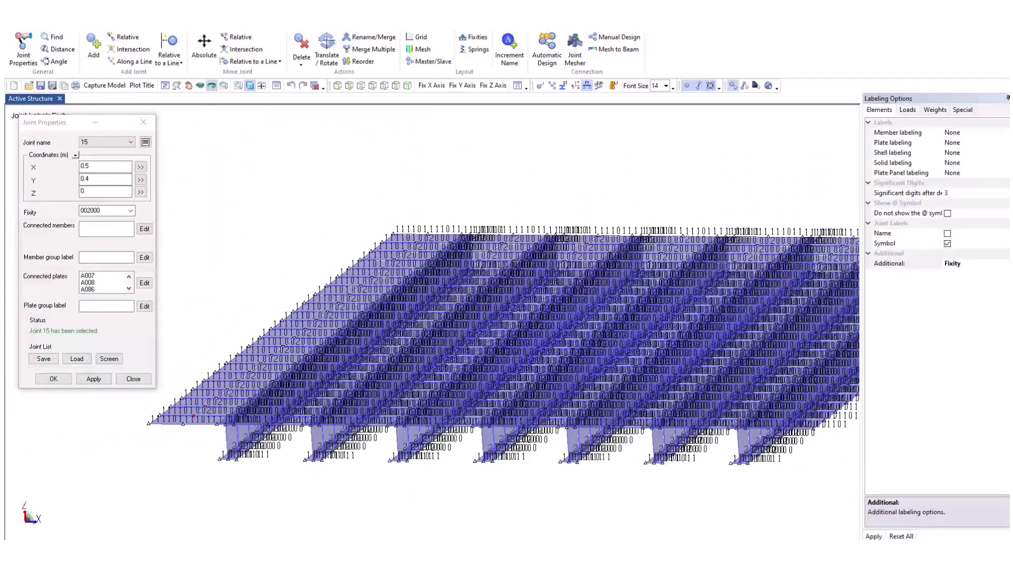
left_click(901, 536)
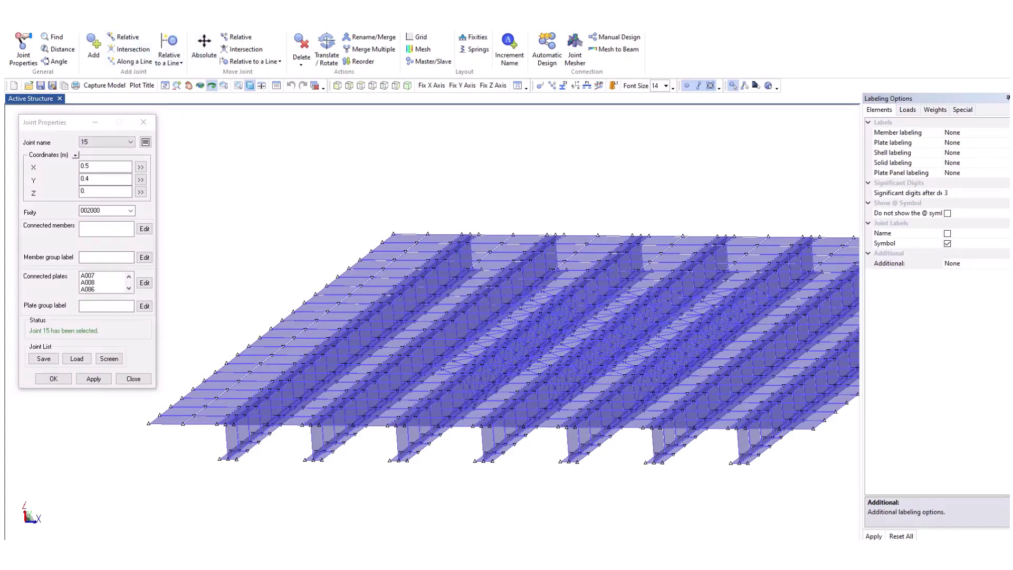
- Open the plate properties and examine a quadrilateral flange plate outside the refined mesh
left_click(126, 23)
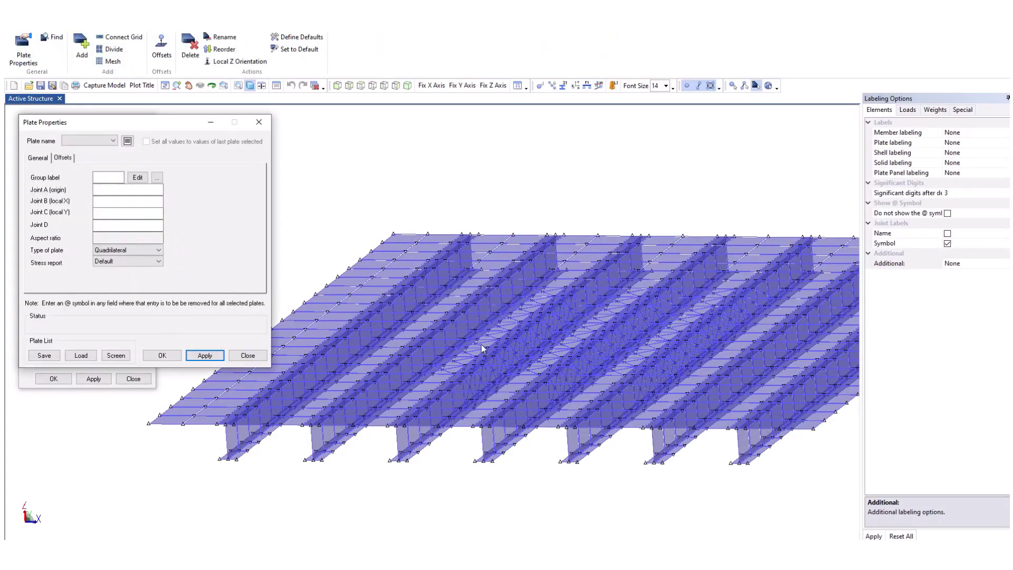
left_click(419, 343)
scroll(432, 358, "up", 3)
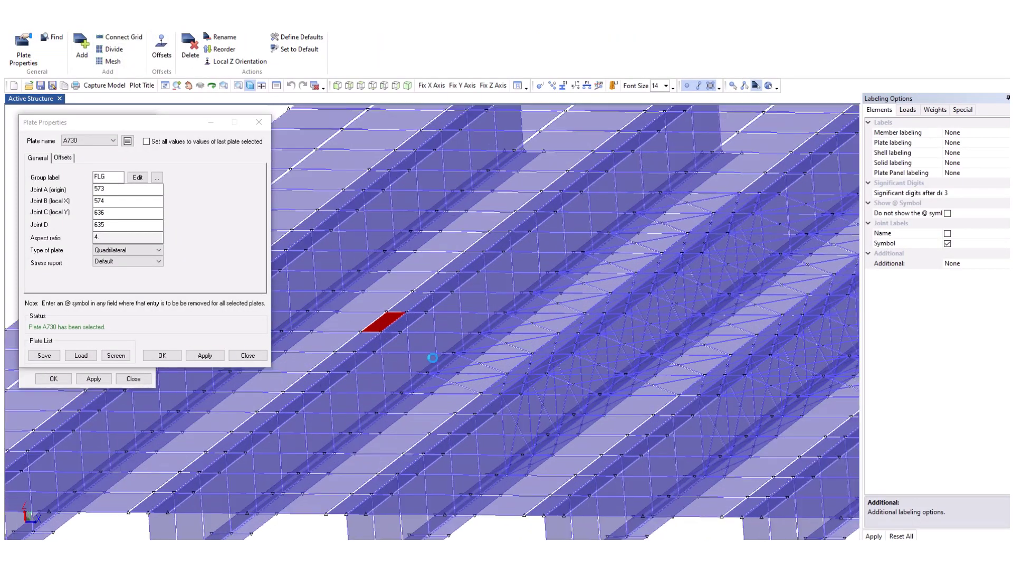
scroll(800, 287, "down", 5)
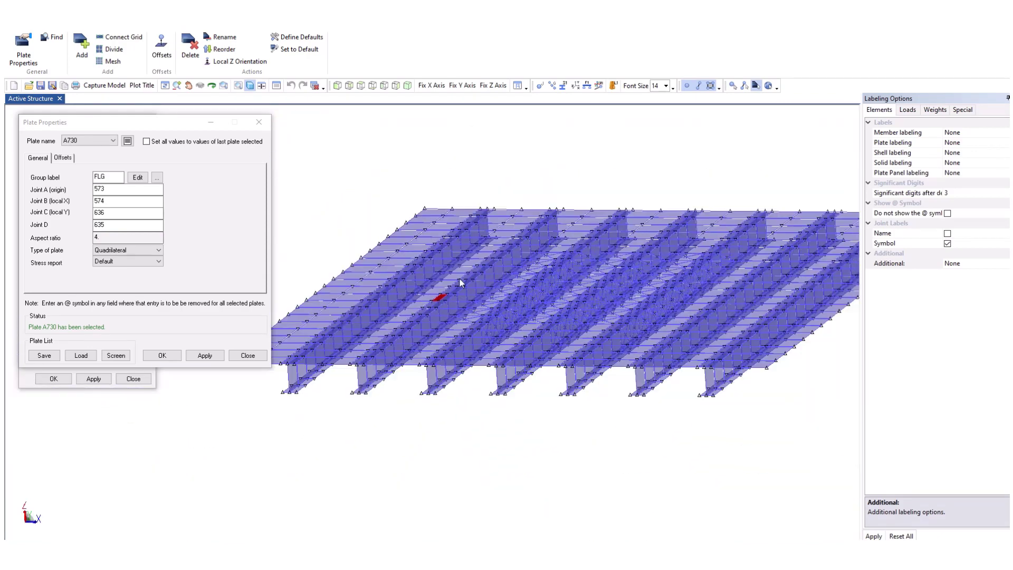
- Examine the properties and shape of a triangular flange plate in the refined central mesh
left_click(213, 88)
left_click_drag(579, 302, 572, 336)
scroll(572, 336, "up", 4)
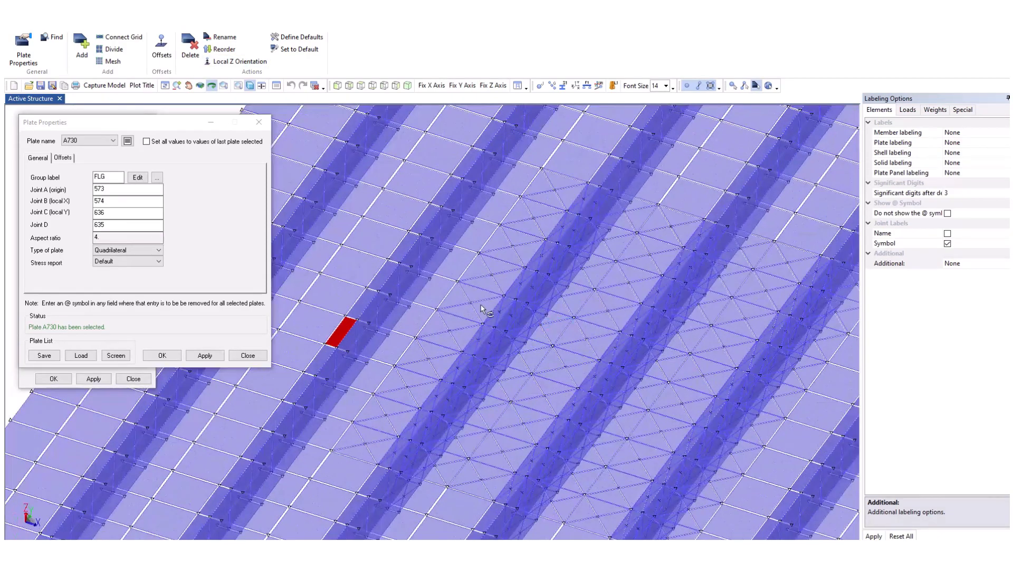
left_click(215, 274)
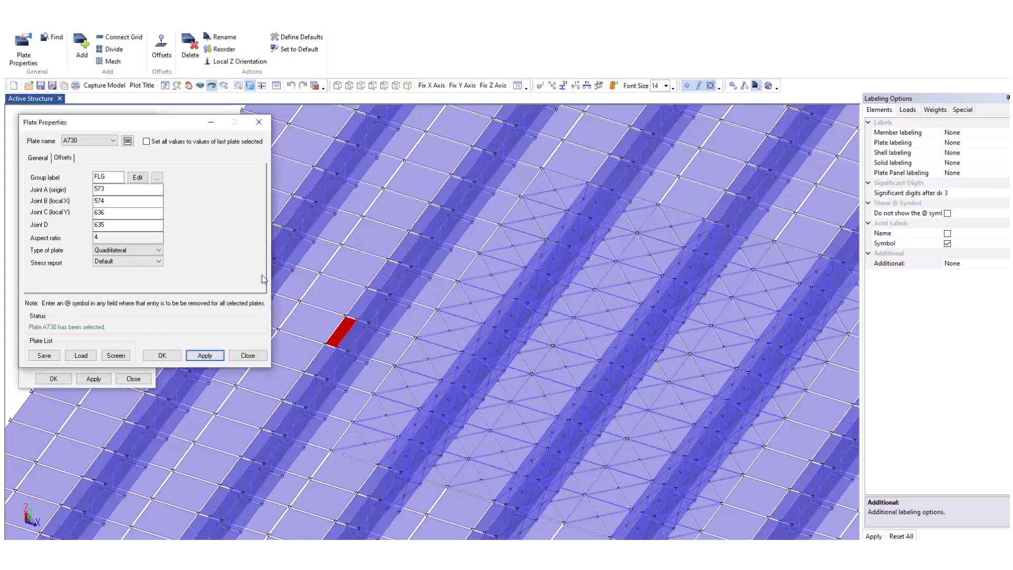
left_click(529, 297)
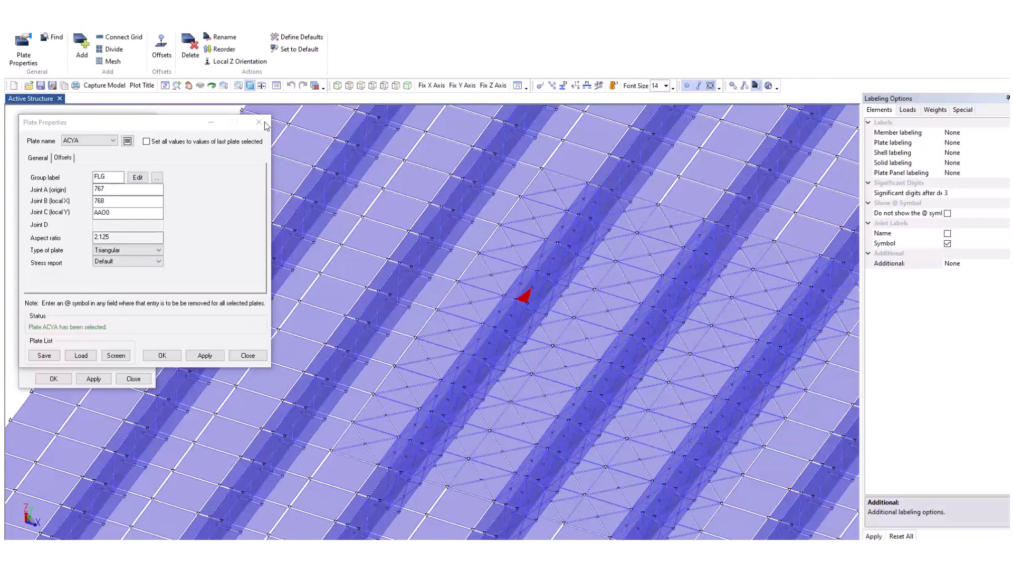
left_click(212, 85)
left_click_drag(483, 323, 455, 316)
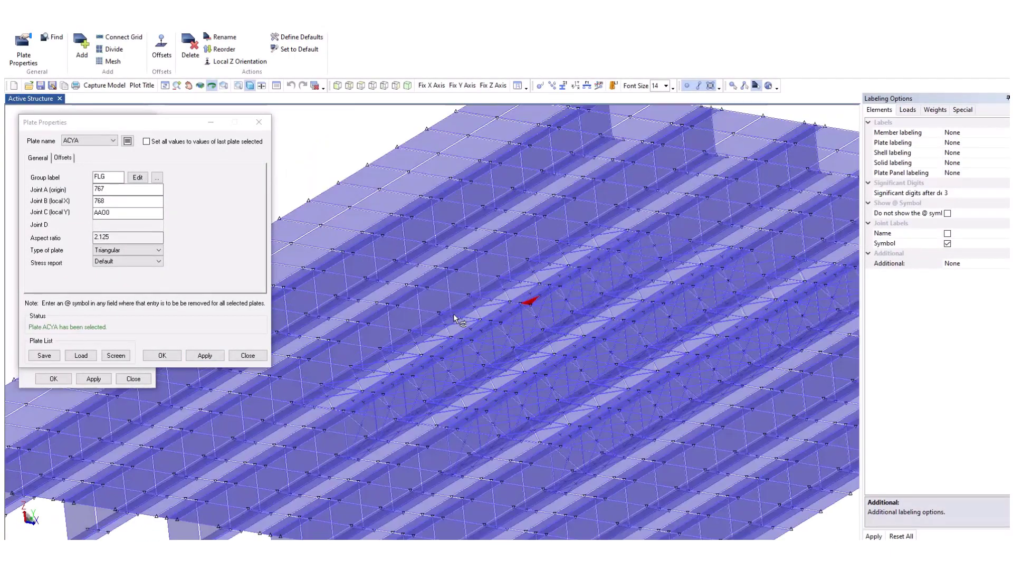
scroll(454, 317, "up", 6)
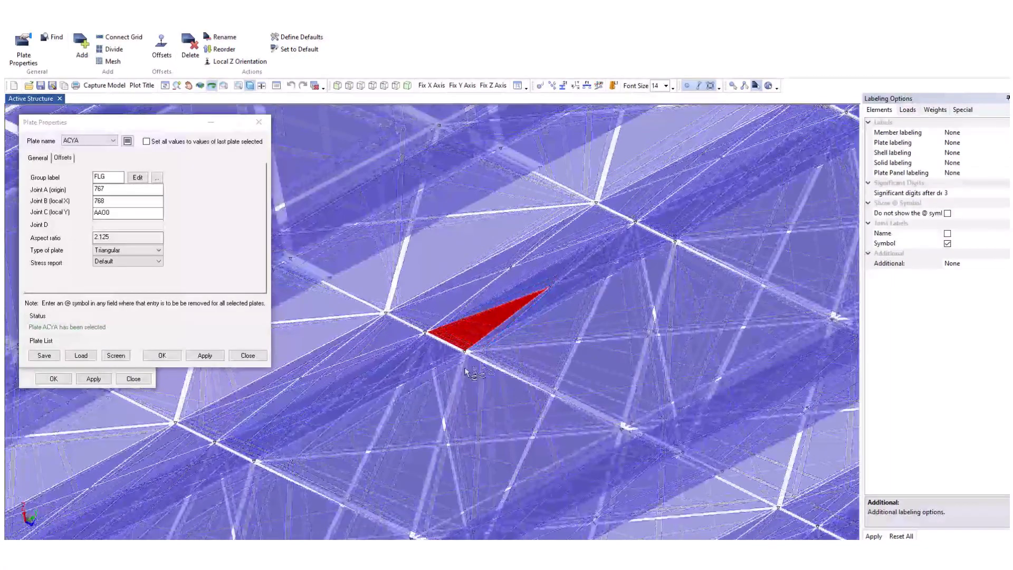
mouse_move(466, 372)
left_mouse_down()
mouse_move(441, 386)
mouse_move(459, 360)
left_mouse_up()
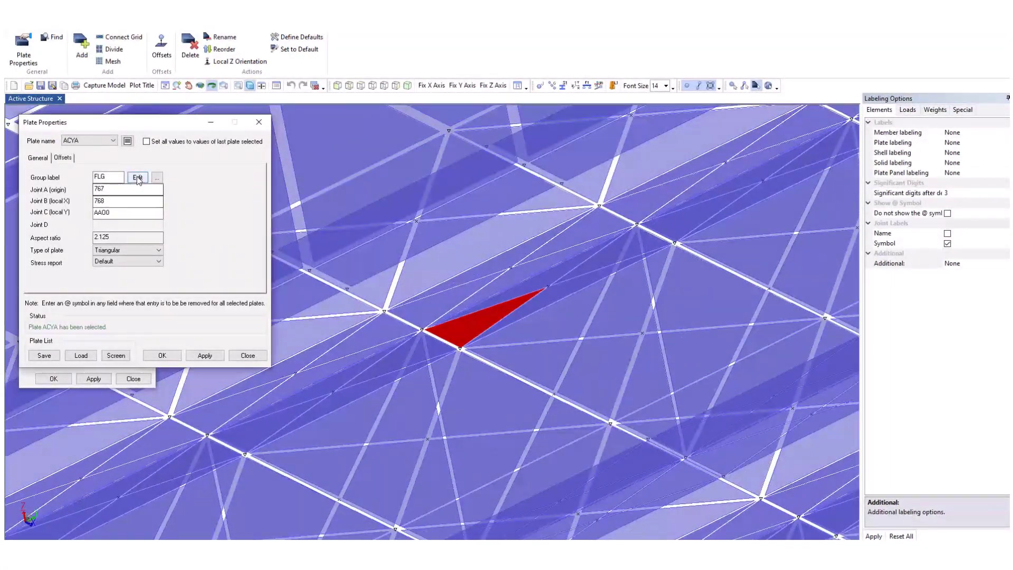
- Examine the thickness and material settings of plate group FLG from the selected flange plate and its neighbour
left_click(138, 178)
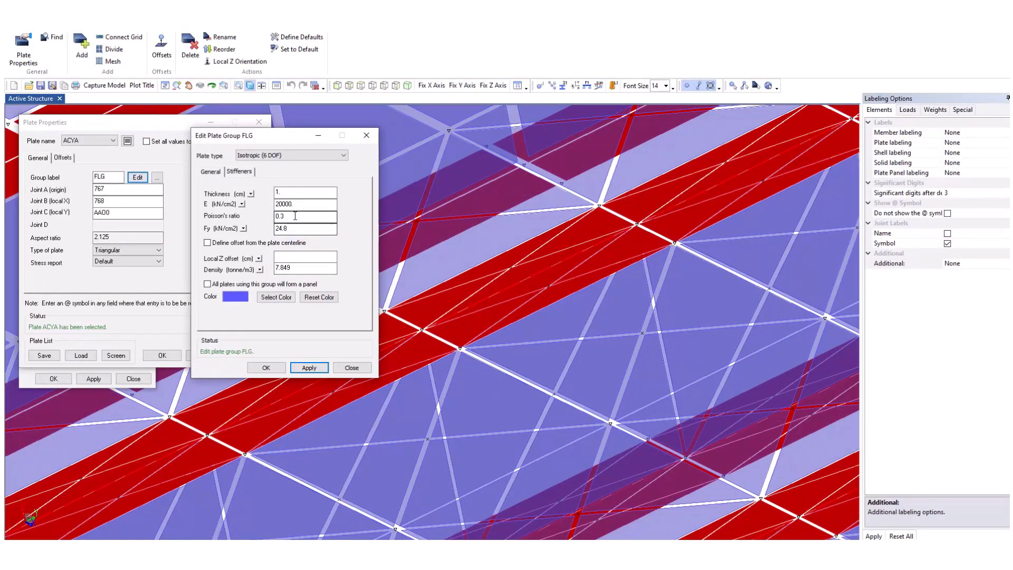
left_click_drag(293, 192, 266, 207)
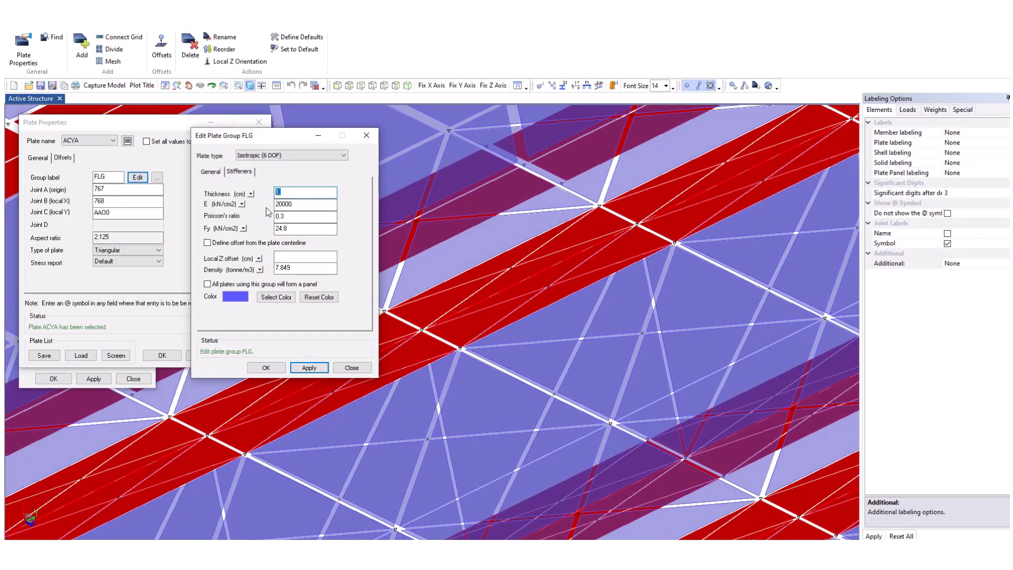
left_click(352, 372)
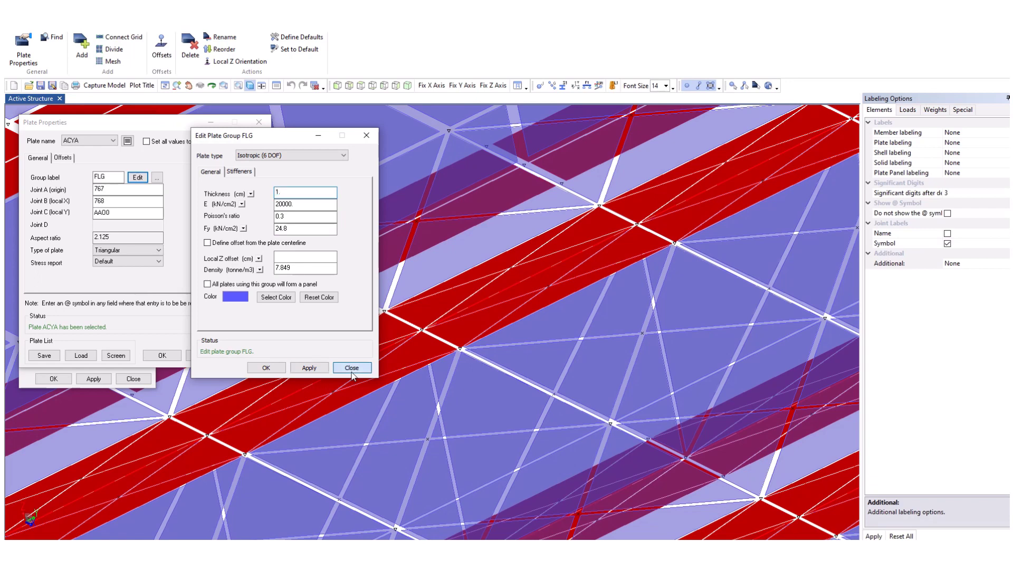
left_click(425, 316)
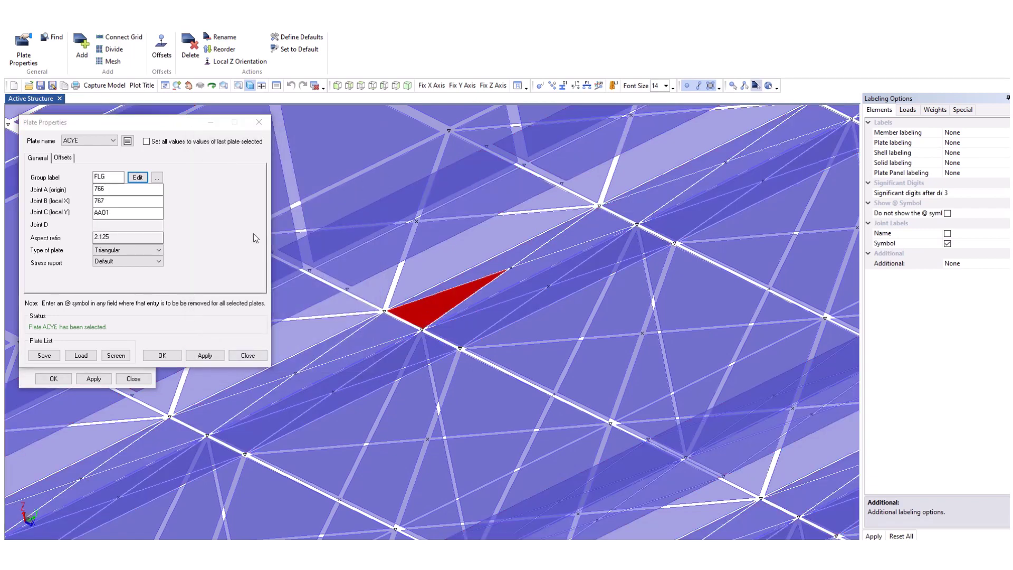
left_click(148, 182)
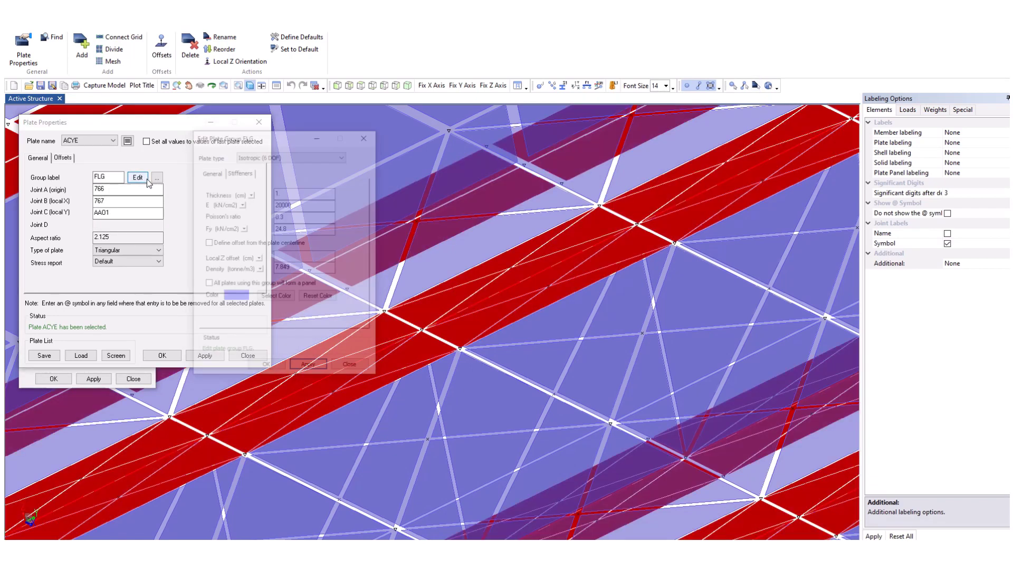
left_click(350, 364)
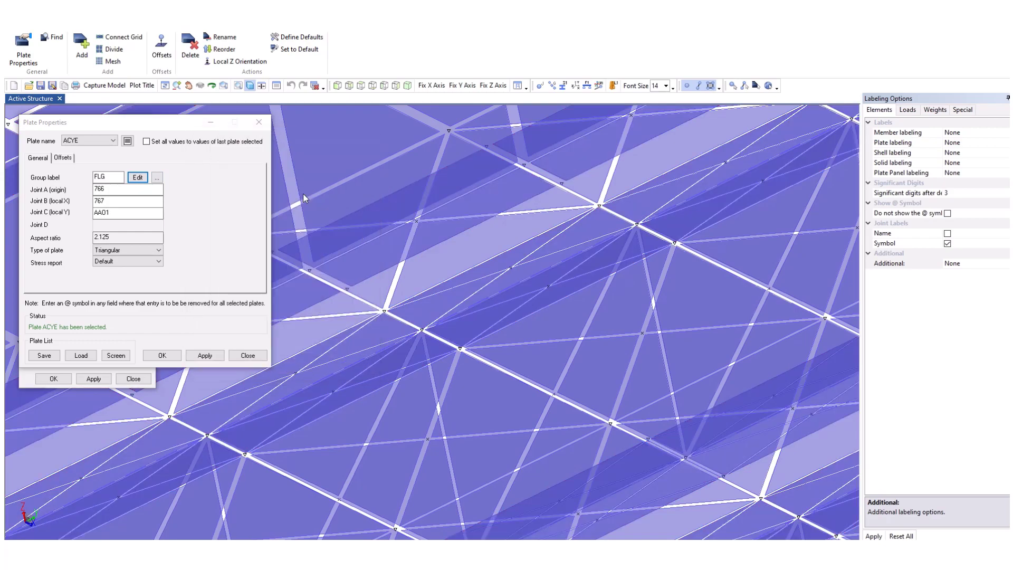
- Examine a triangular web plate of a stiffener and the thickness and material settings of its plate group WEB
left_click(211, 85)
left_click_drag(417, 312, 463, 380)
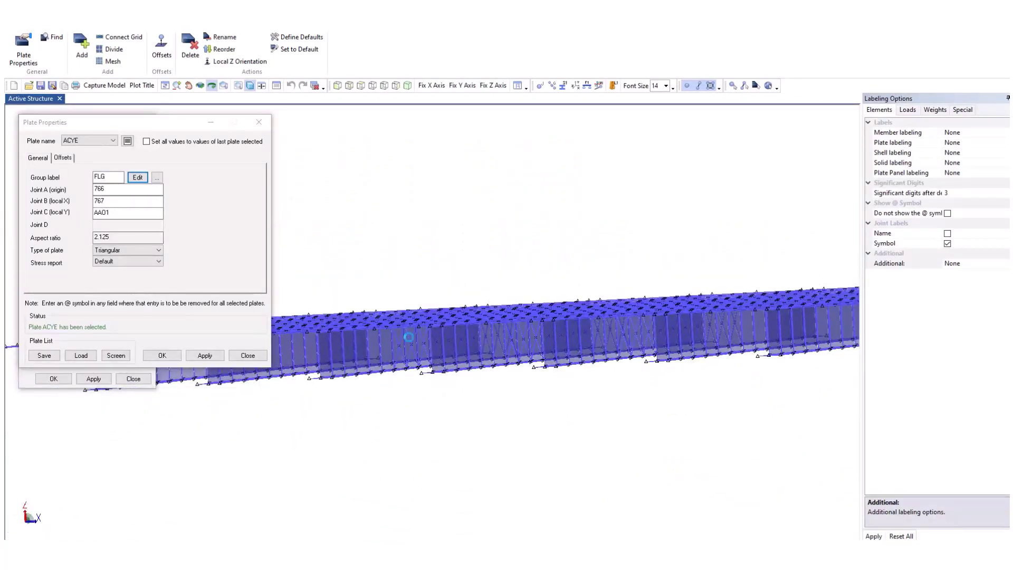
left_click_drag(409, 336, 401, 365)
scroll(401, 366, "up", 3)
left_click(185, 265)
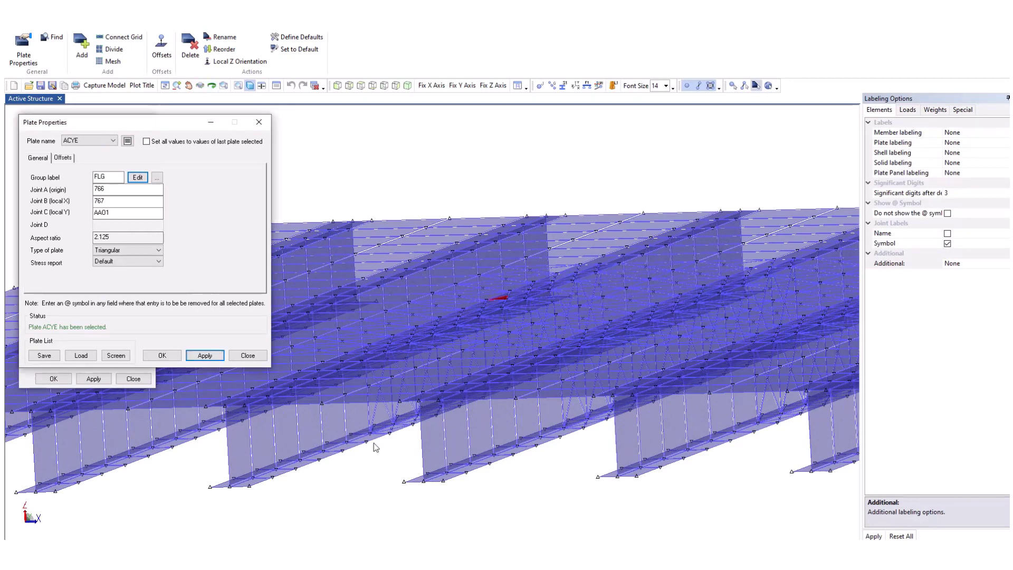
left_click(379, 417)
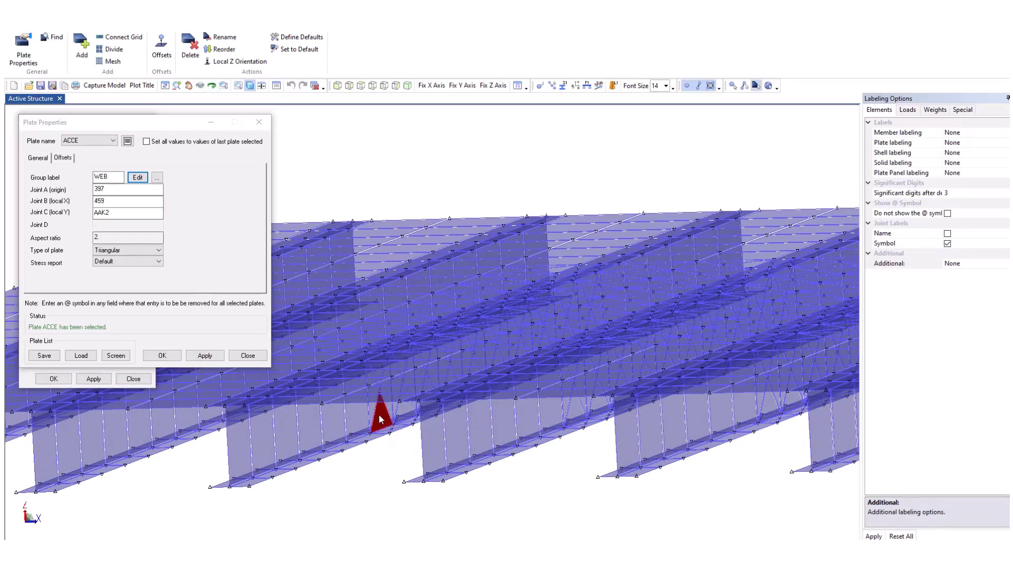
left_click(137, 177)
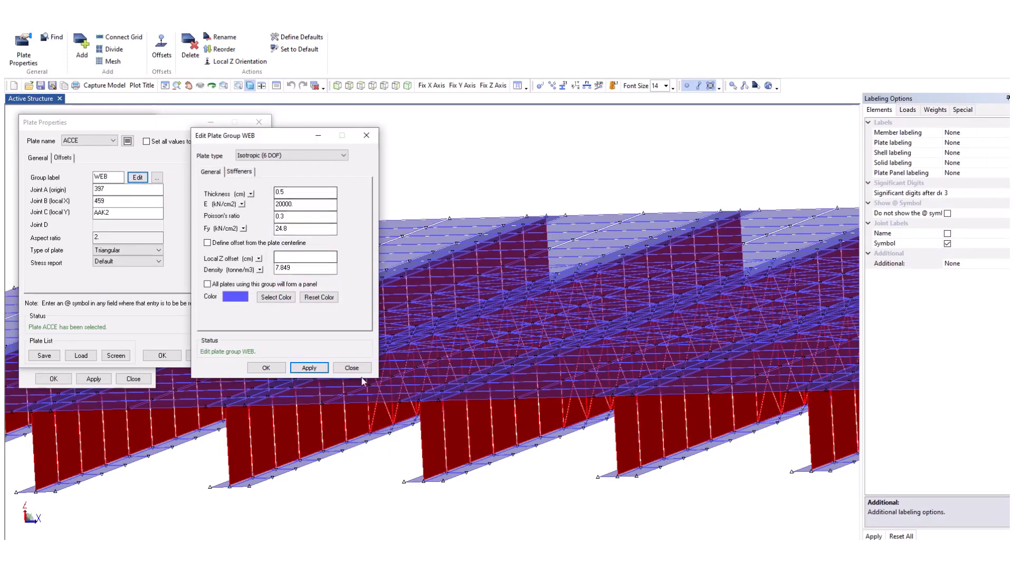
left_click(351, 367)
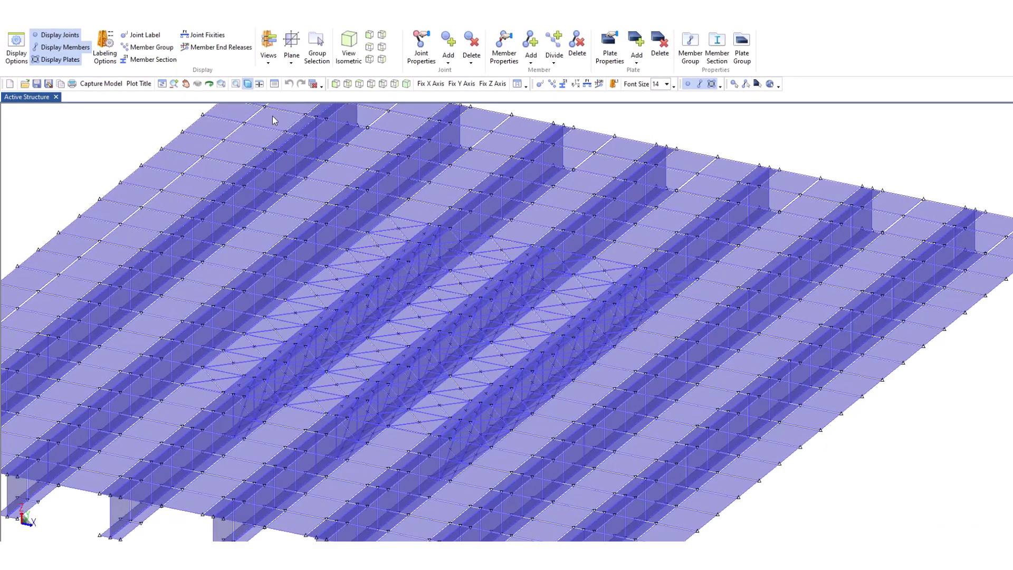
- Open the plate properties and examine plate group FLG's thickness and material settings from a triangular plate on the middle stiffener
scroll(507, 288, "up", 3)
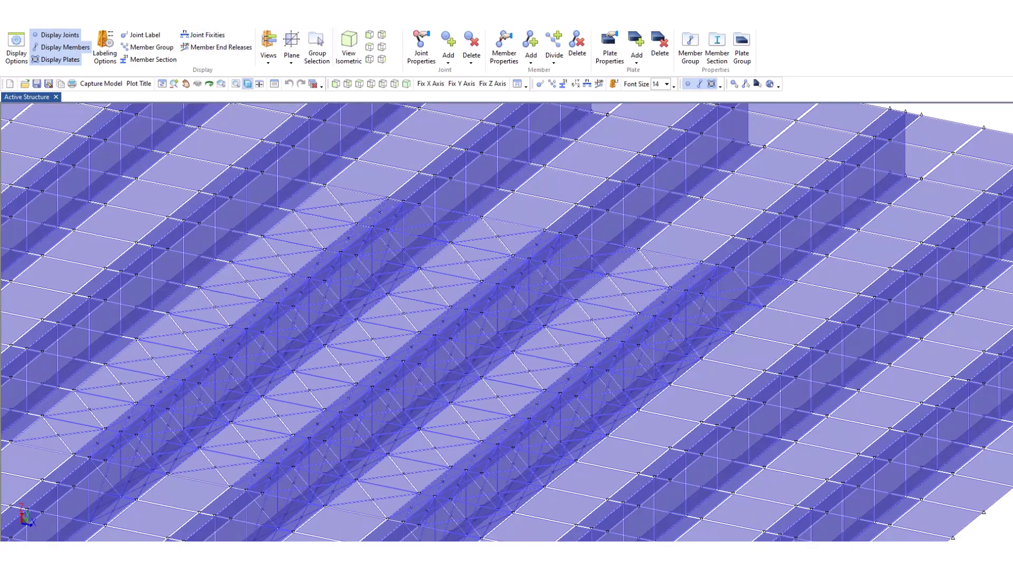
left_click(200, 23)
left_click(19, 45)
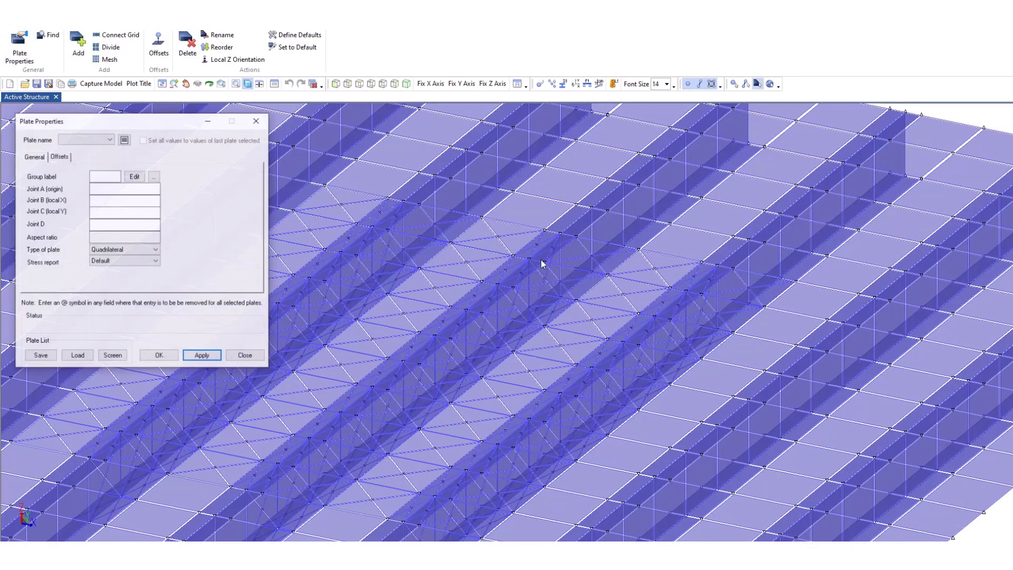
left_click(542, 257)
scroll(541, 262, "up", 3)
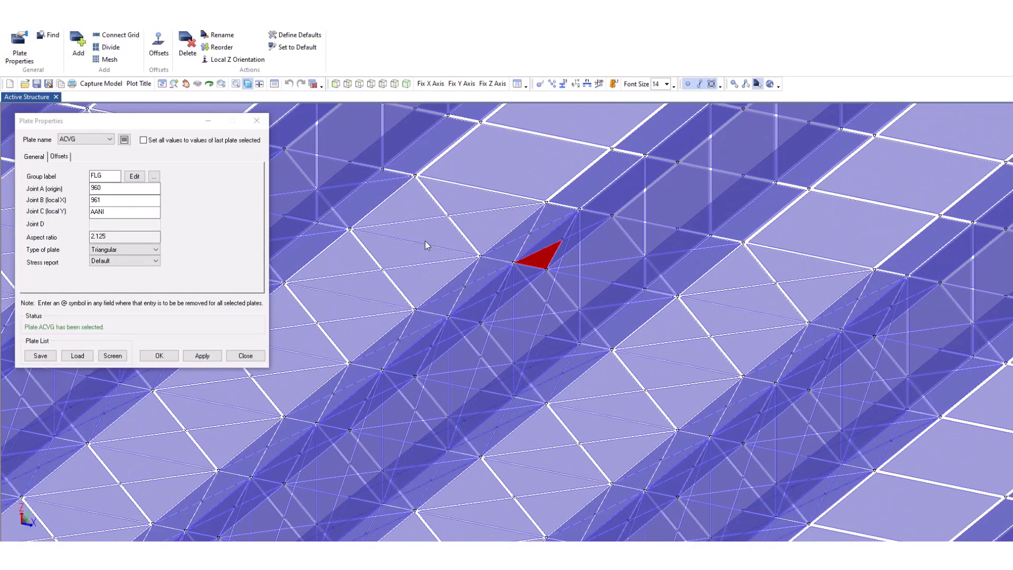
left_click(134, 177)
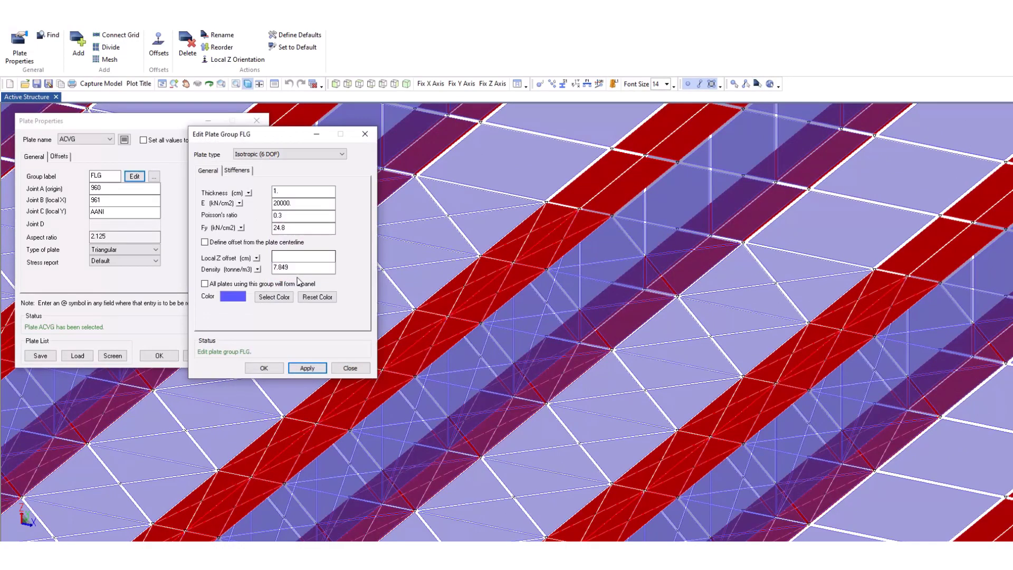
left_click(350, 368)
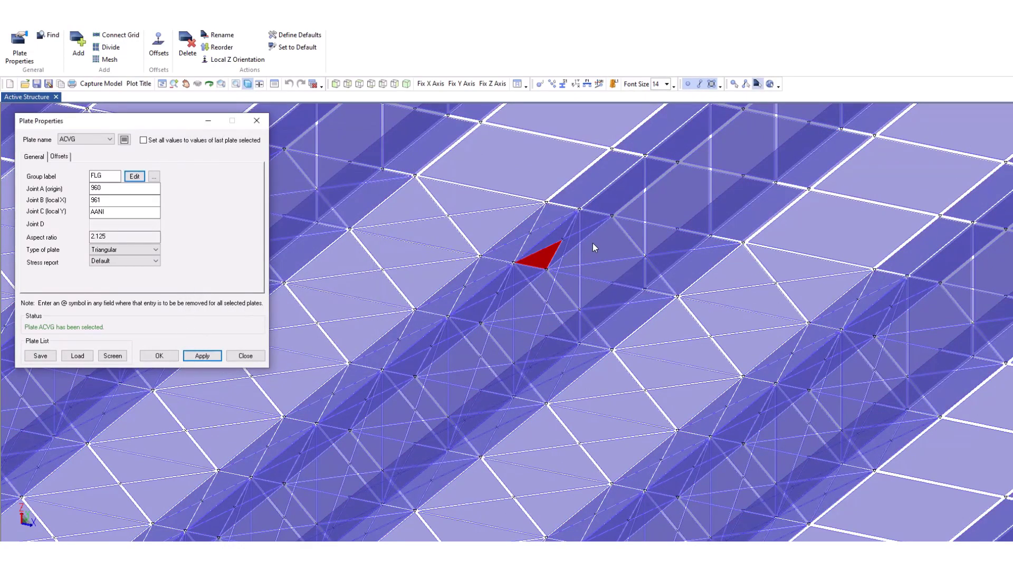
- Examine the thickness and material settings of plate group PLT from the neighbouring triangular plate ACHD
left_click(573, 248)
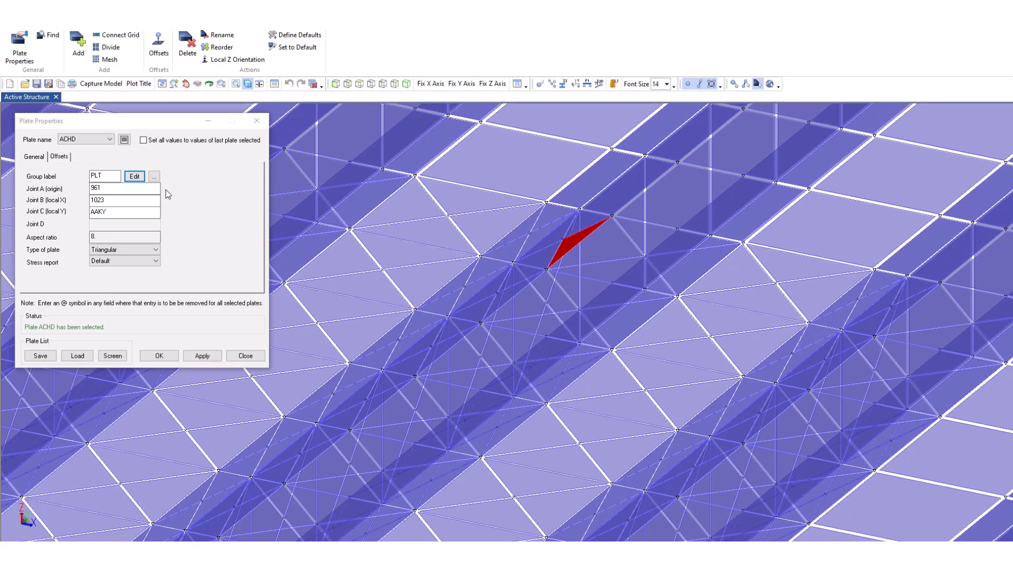
left_click(135, 176)
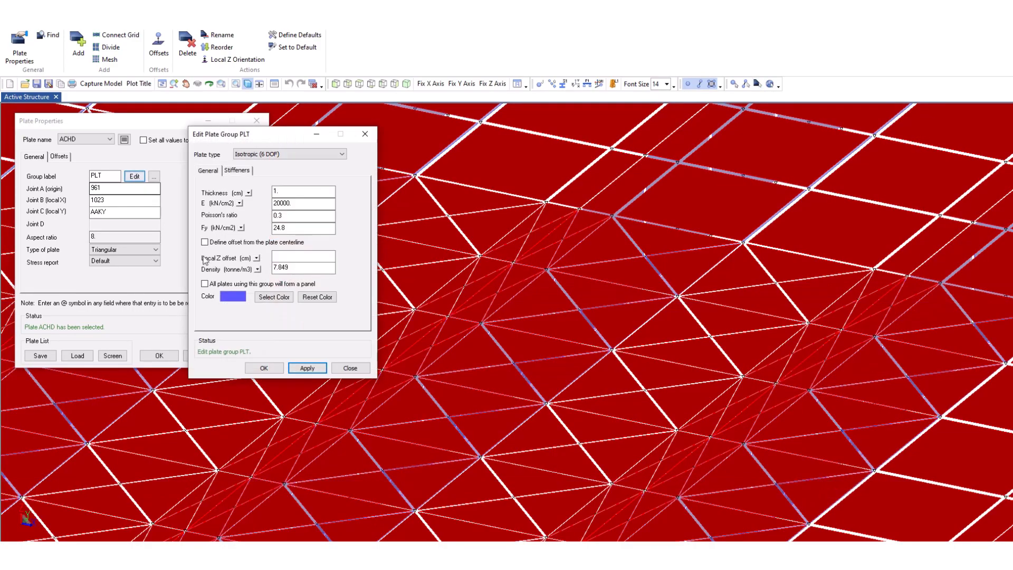
left_click(367, 368)
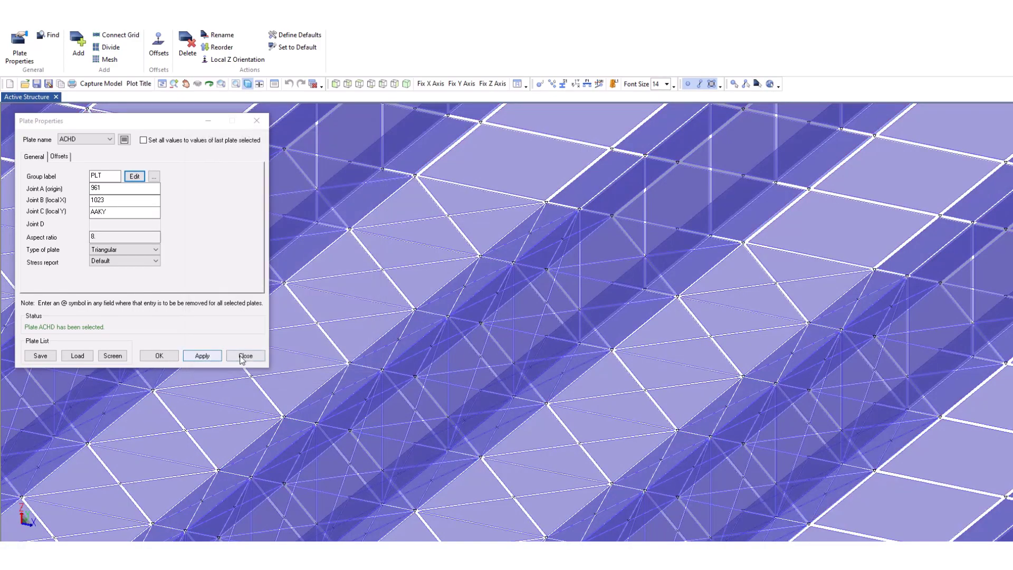
- Label the plates by name and inspect the overlapping plate labels along the stiffener's flange in the refined mesh
scroll(603, 227, "up", 5)
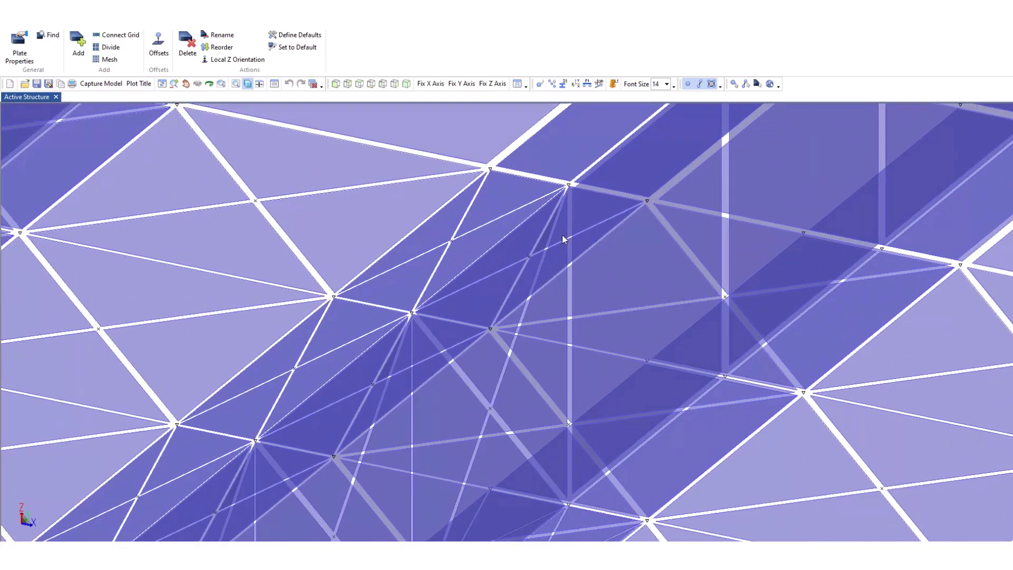
left_click(96, 21)
left_click(85, 46)
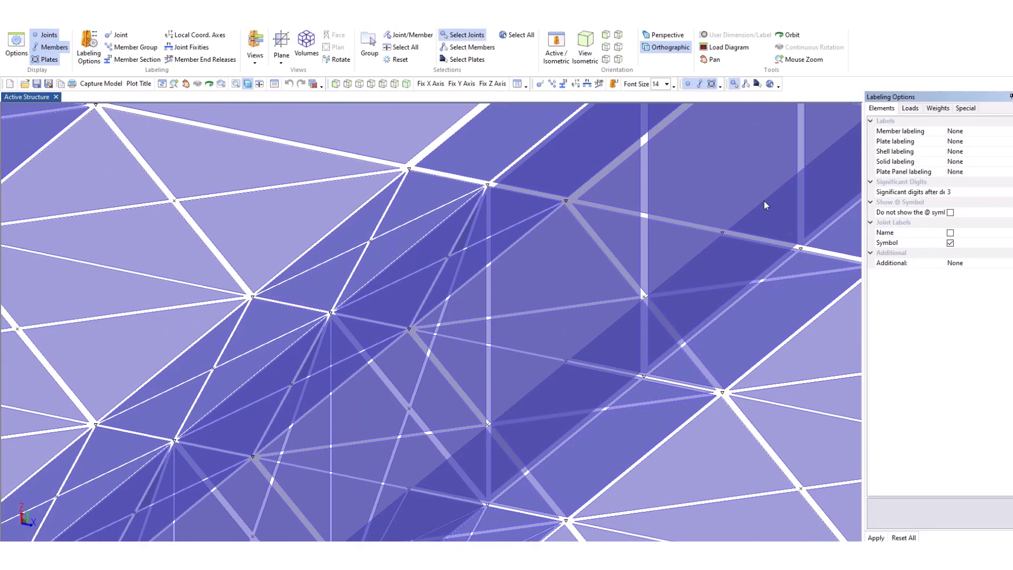
left_click(969, 142)
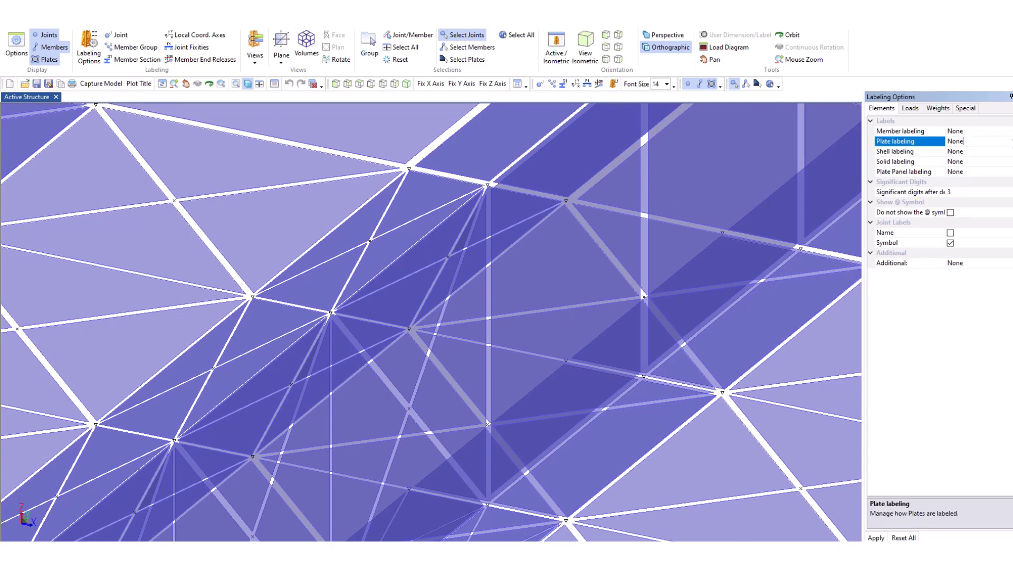
left_click(1007, 141)
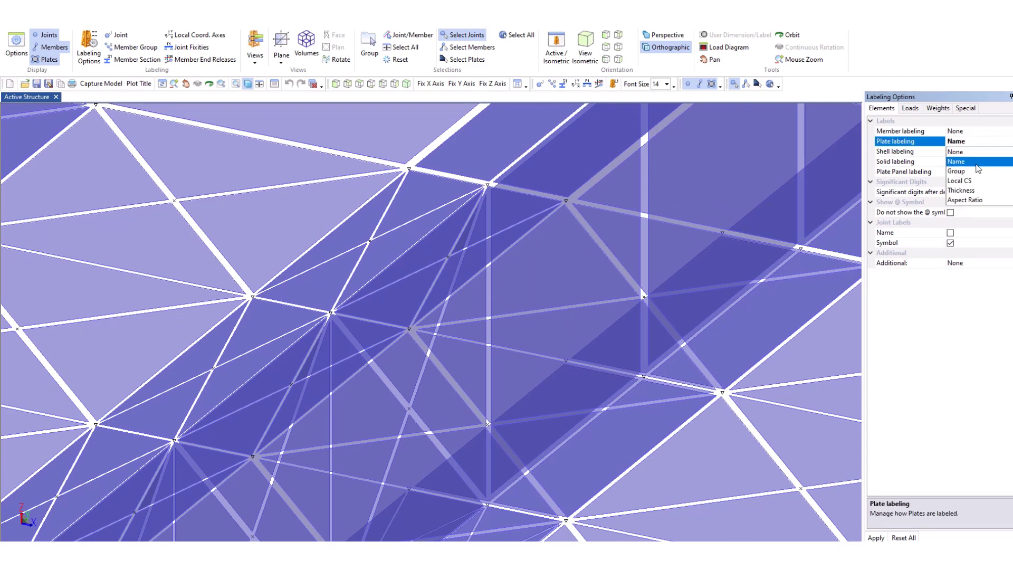
left_click(976, 161)
left_click(876, 537)
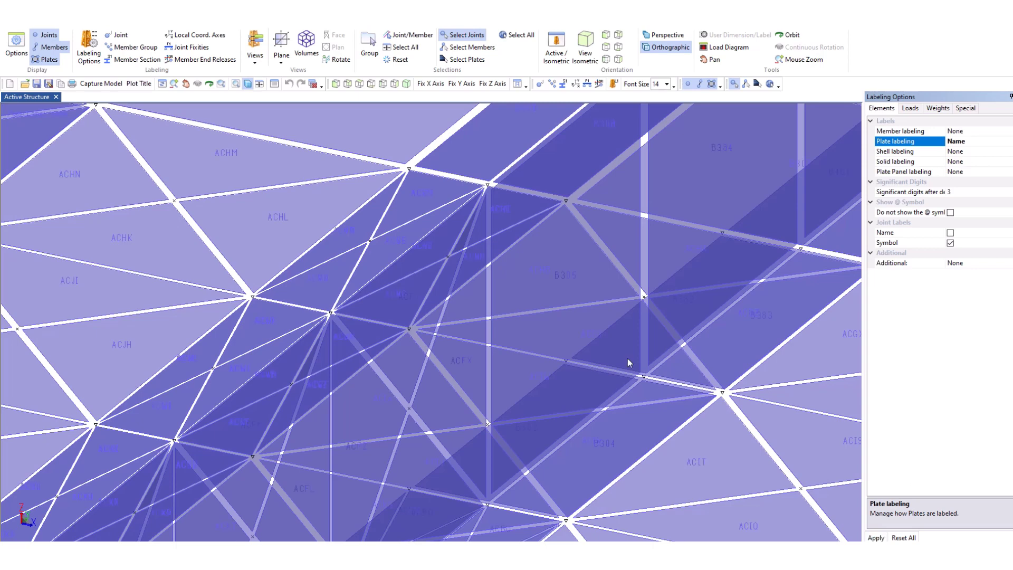
scroll(470, 246, "up", 3)
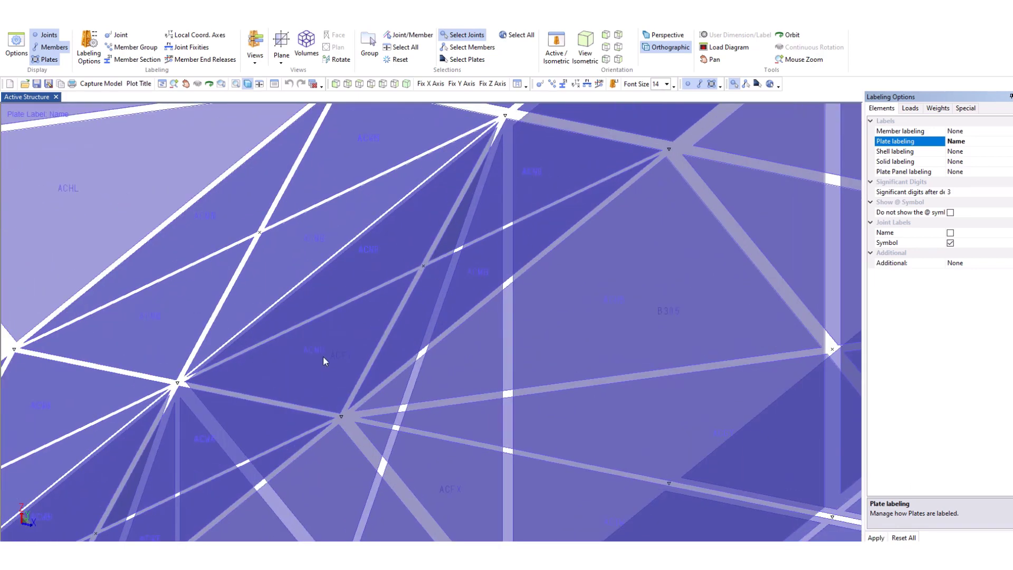
scroll(323, 356, "up", 2)
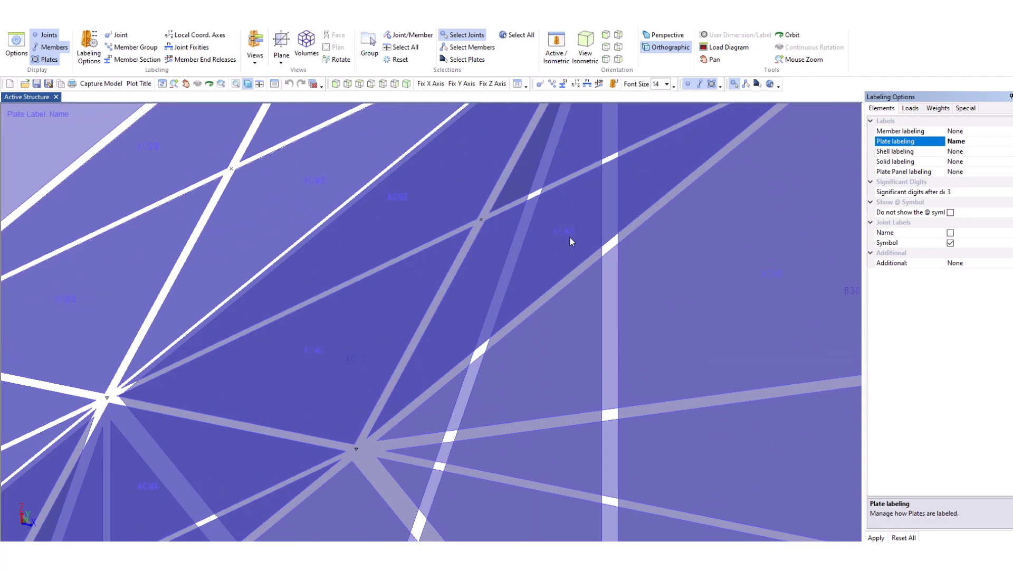
scroll(550, 281, "down", 3)
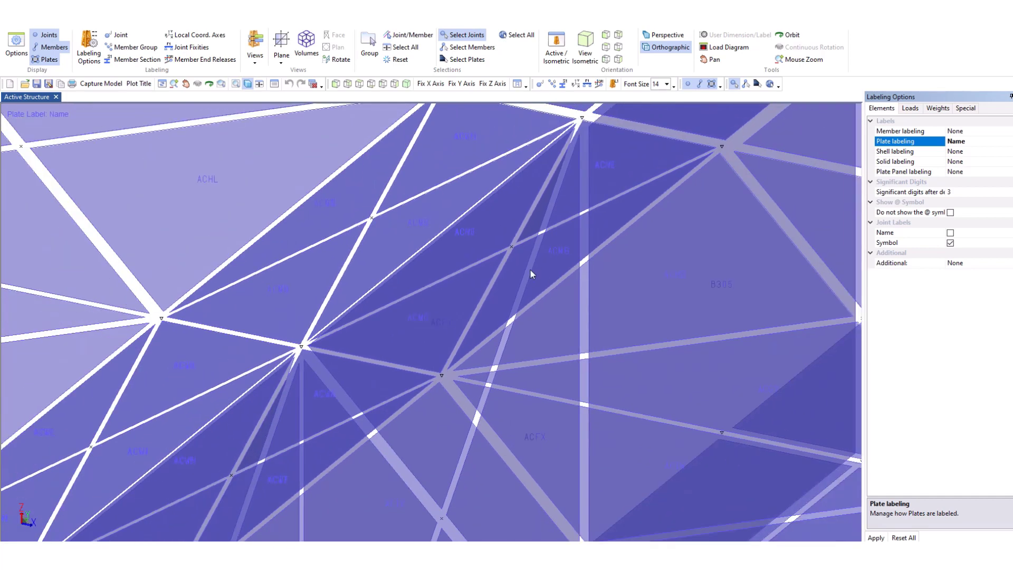
- Open the plate properties and compare the group labels of the overlapping triangular flange and deck plates
left_click(168, 20)
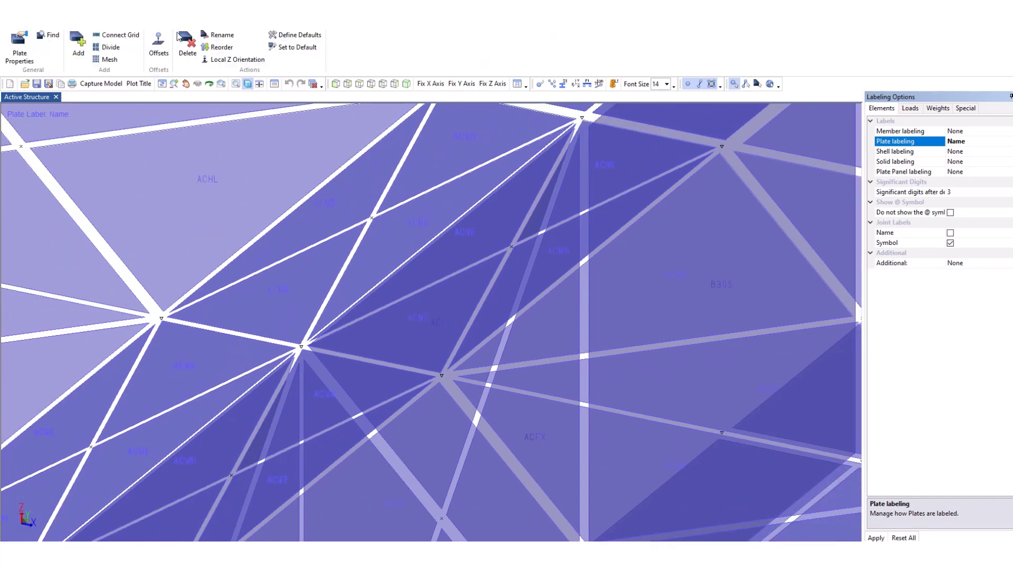
left_click(22, 66)
left_click(544, 259)
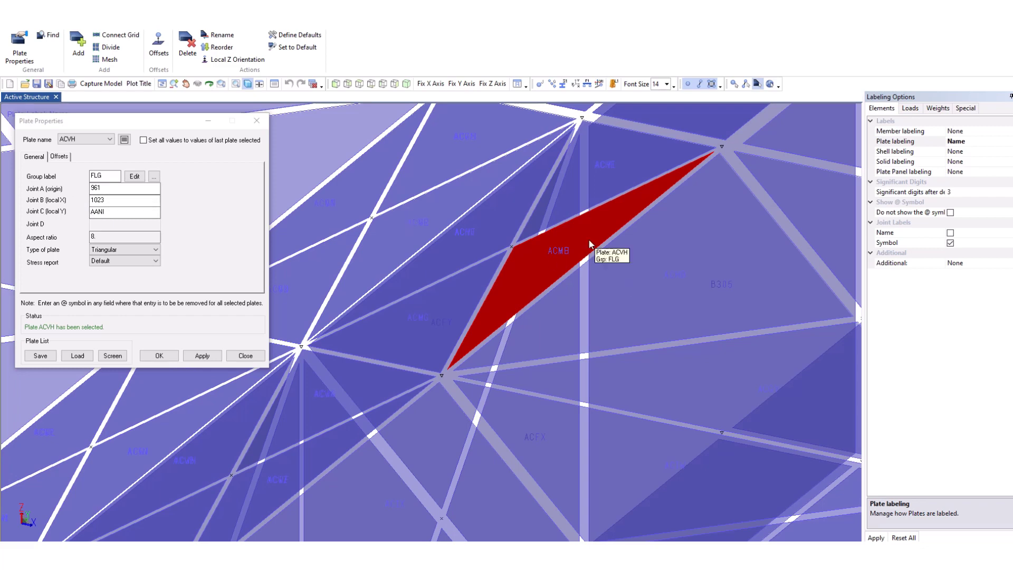
left_click(589, 199)
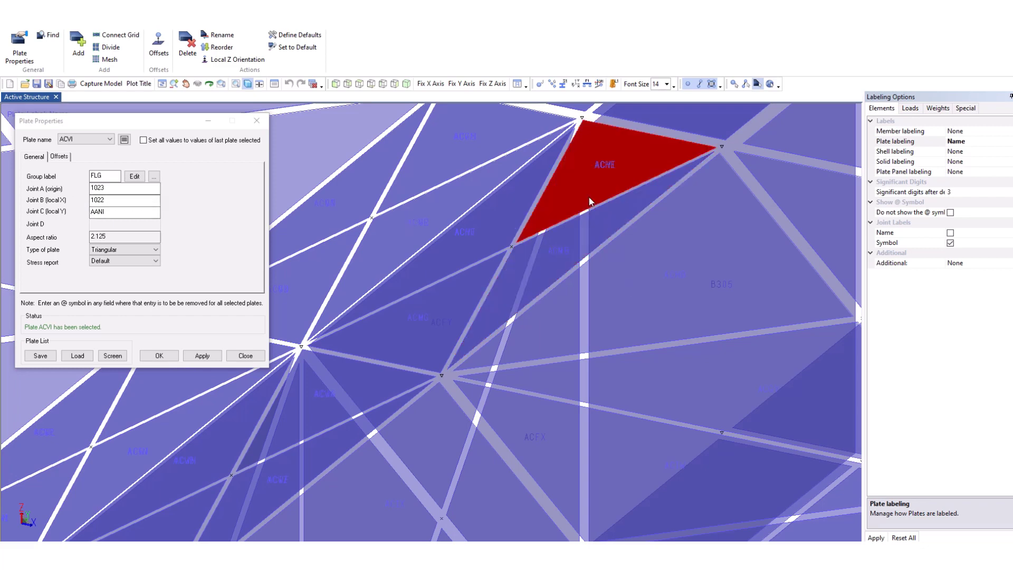
left_click(486, 233)
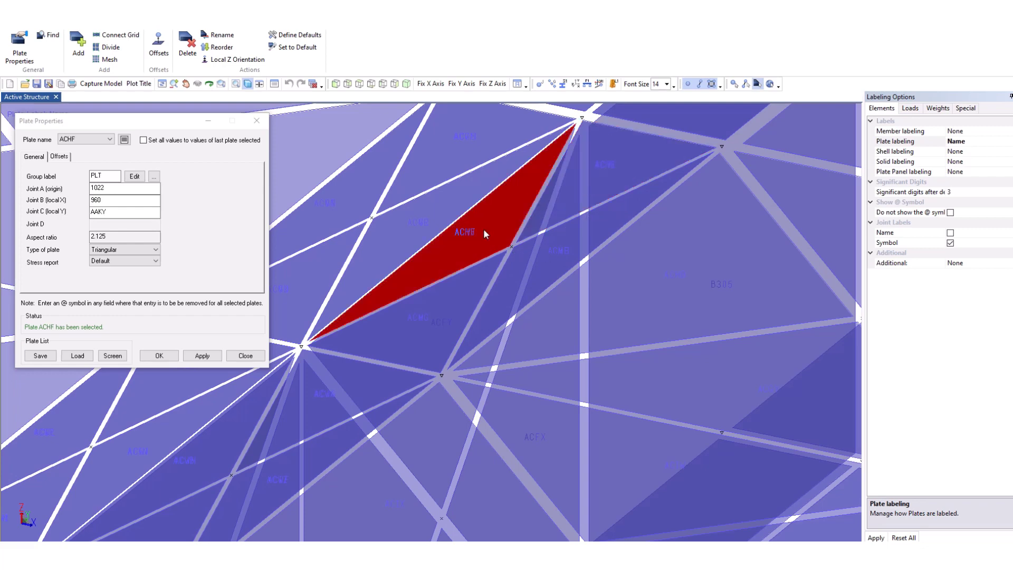
left_click(552, 257)
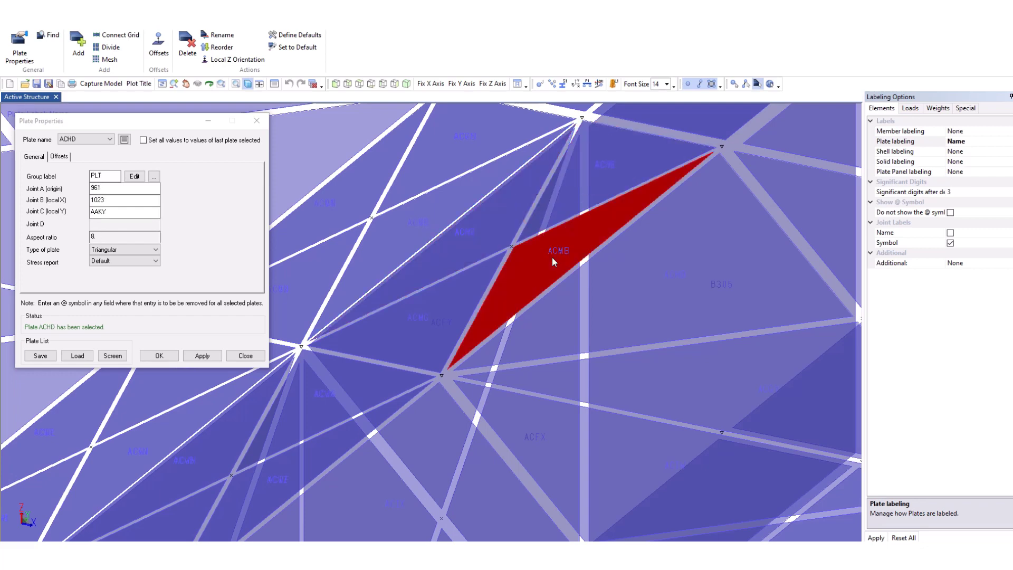
- Compare the corner joints of deck plate ACHD and its neighbour ACHF with those of the overlapping flange plate ACVH
left_click(118, 200)
left_click_drag(118, 199, 82, 211)
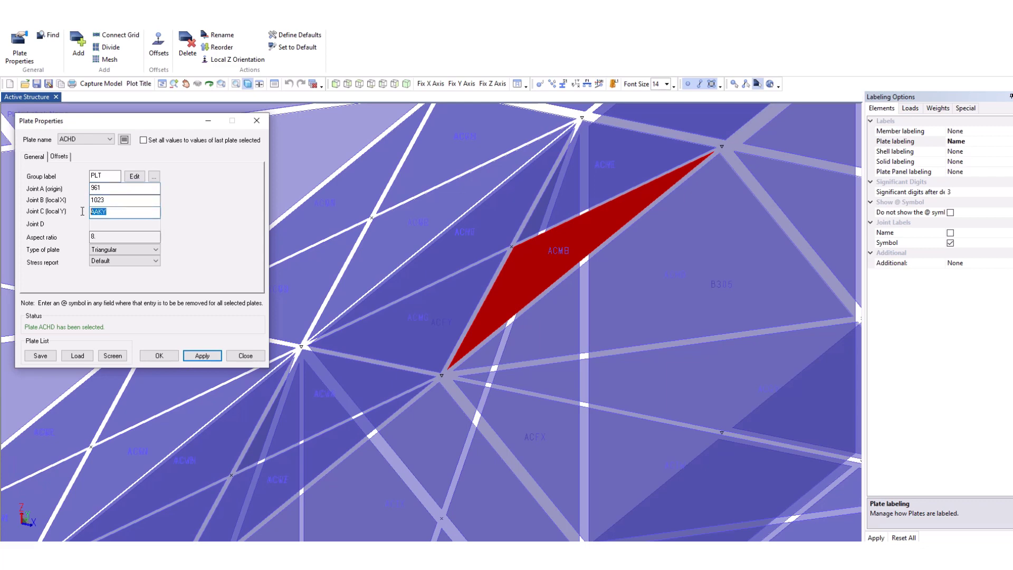
left_click(474, 228)
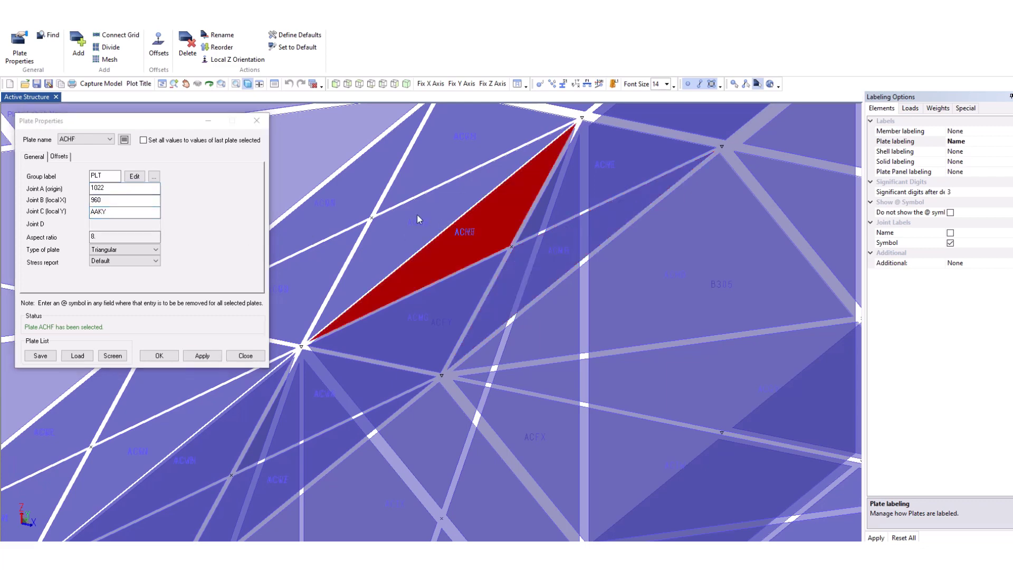
left_click(419, 217)
left_click(545, 262)
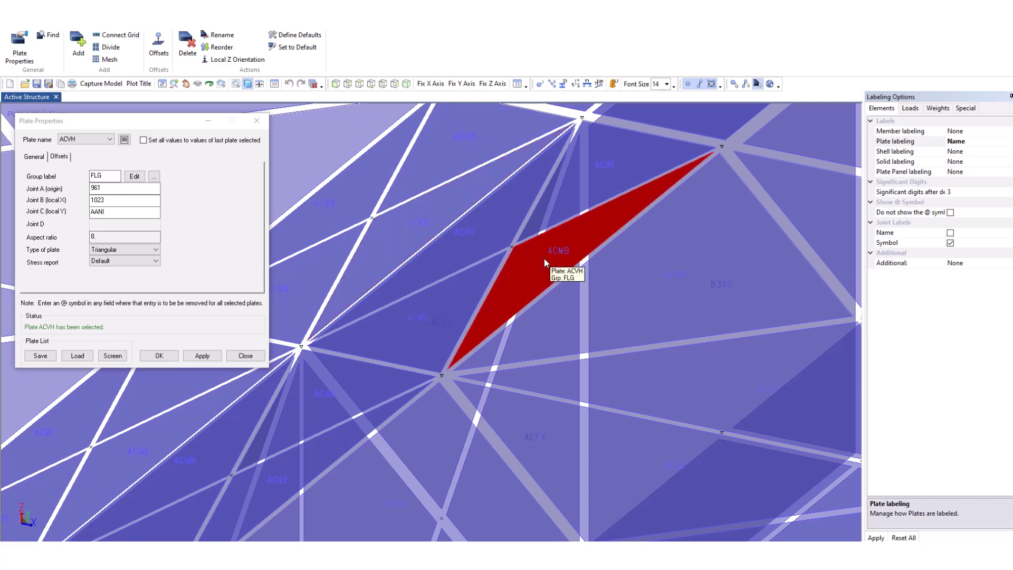
left_click(86, 203)
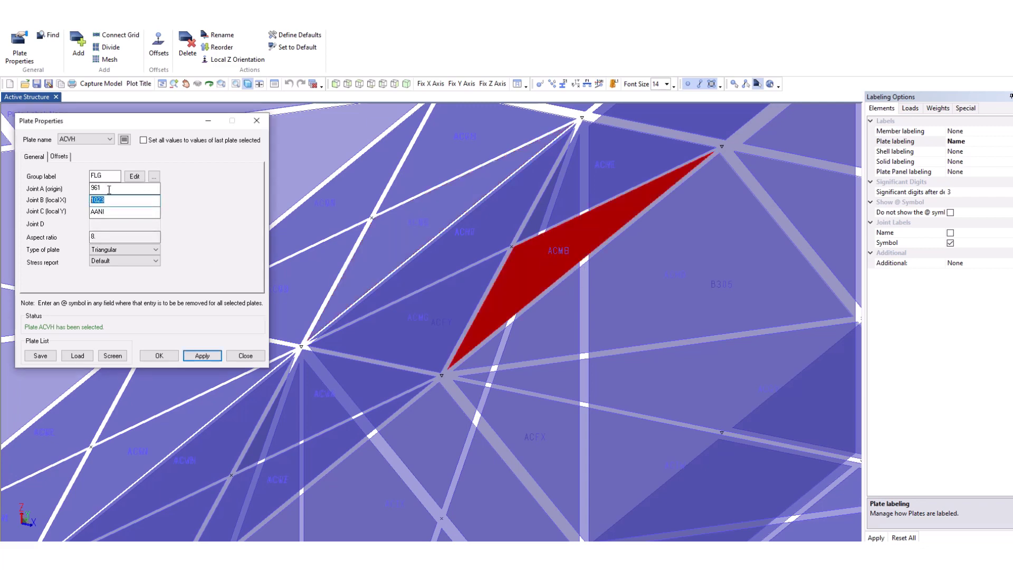
left_click(472, 237)
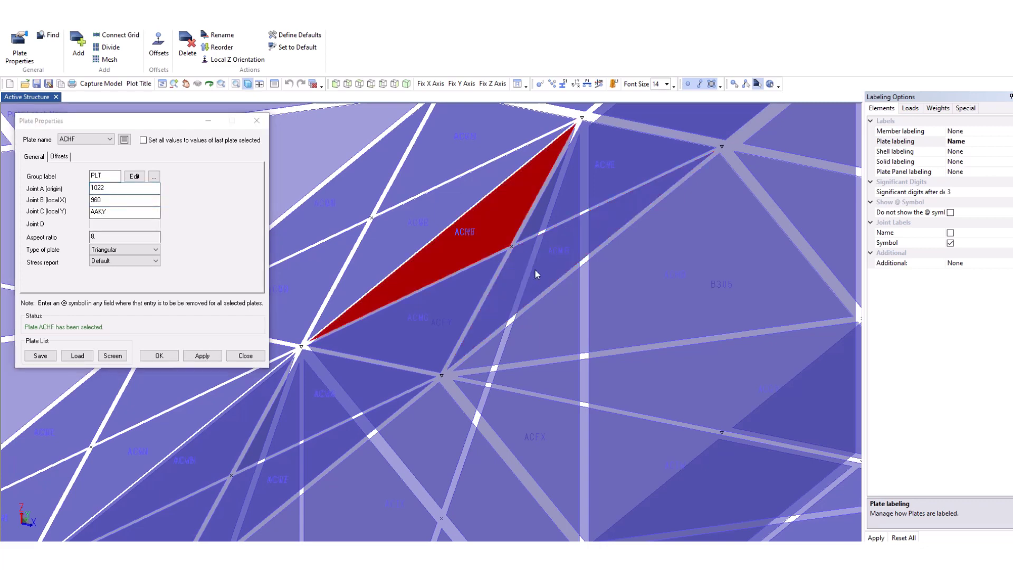
left_click(535, 270)
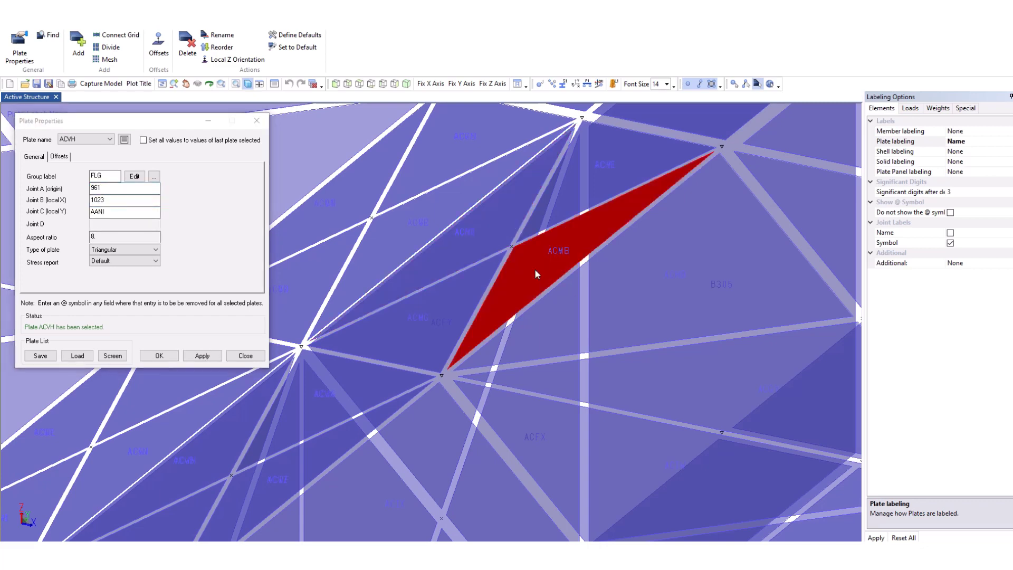
double_click(111, 211)
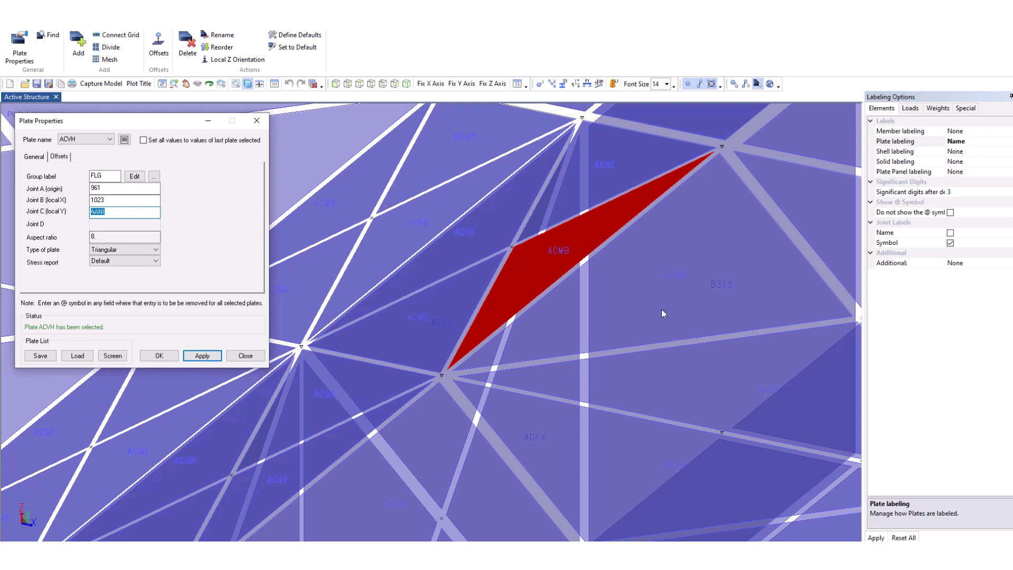
left_click(581, 273)
left_click(548, 262)
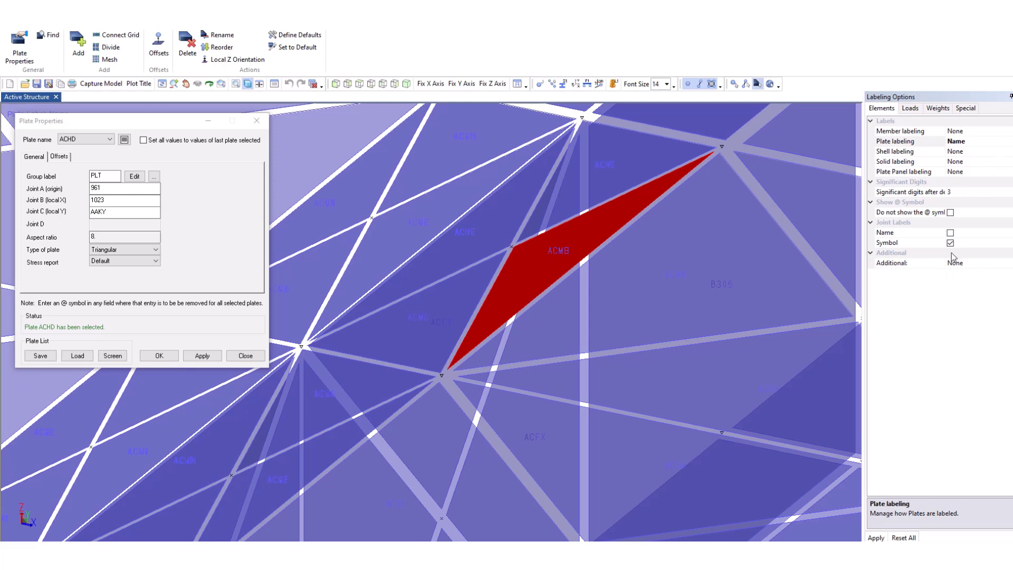
- Show the joint names and inspect the joints around the overlapping triangular plates
left_click(950, 233)
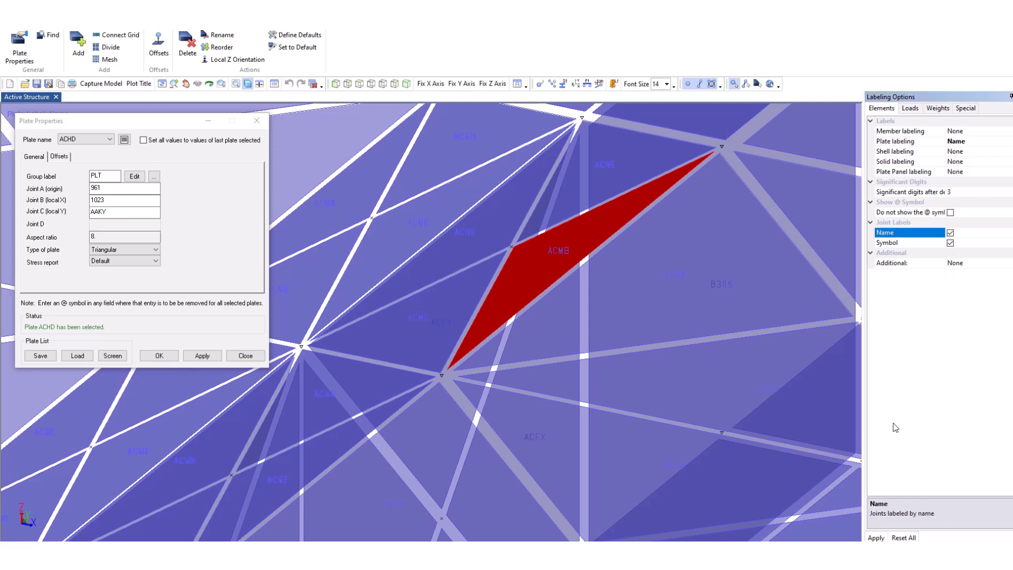
left_click(875, 537)
scroll(518, 252, "up", 1)
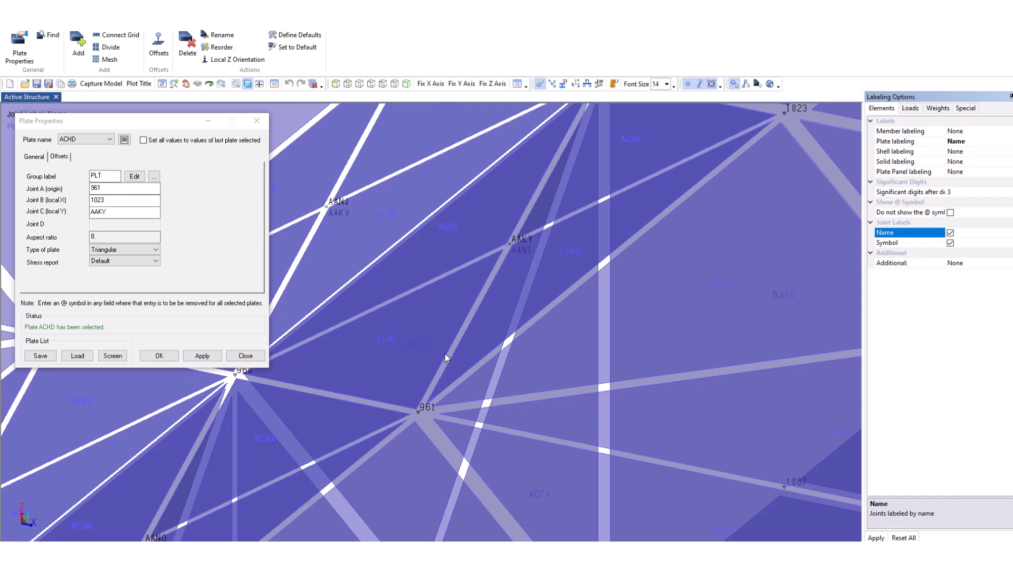
scroll(499, 357, "down", 2)
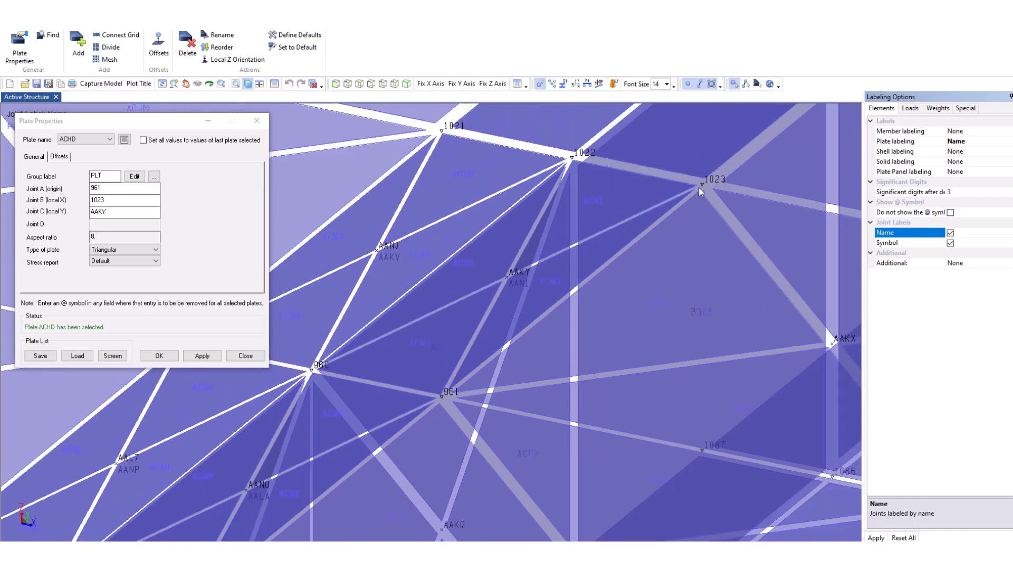
- Highlight the narrow triangular plate between joints 961, AAKY and 1023 and take a screen snip of the overlapping plates
left_click(258, 253)
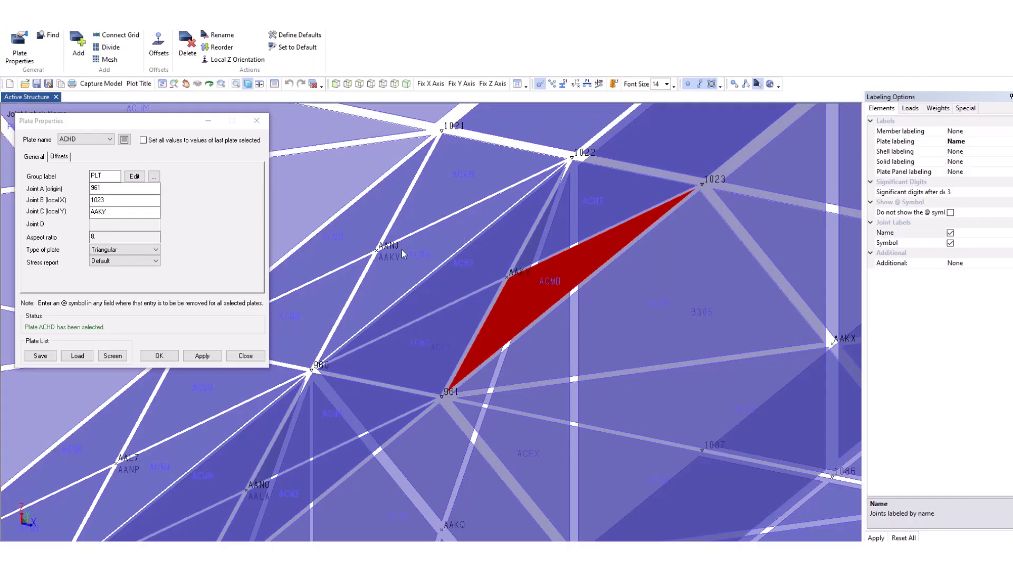
key("super+shift+s")
mouse_move(308, 172)
left_mouse_down()
mouse_move(773, 493)
mouse_move(866, 497)
left_mouse_up()
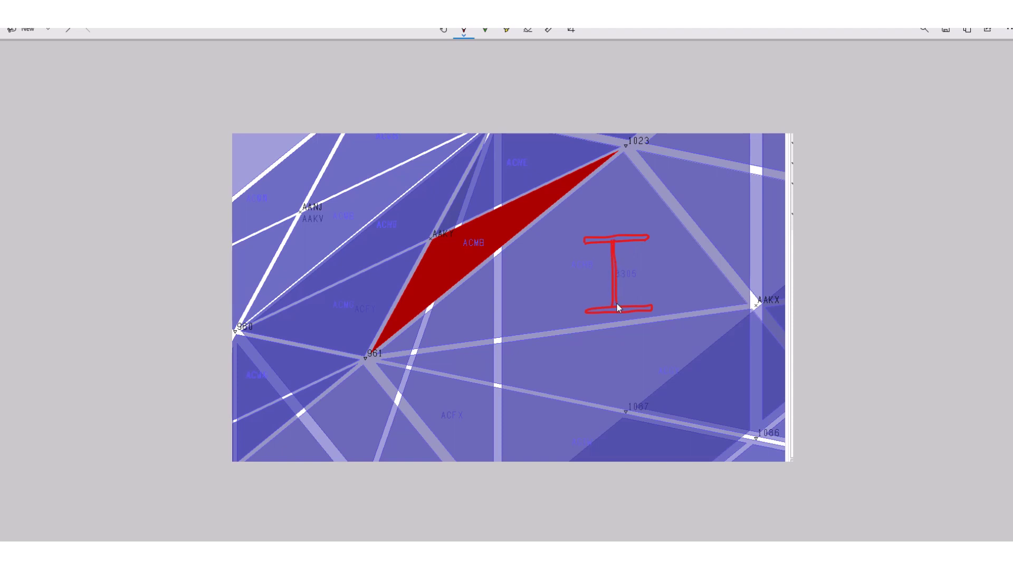
- Sketch a green deck plate resting on the red I-section's upper flange in the snip and mark joints 961 and 1023
left_click(464, 30)
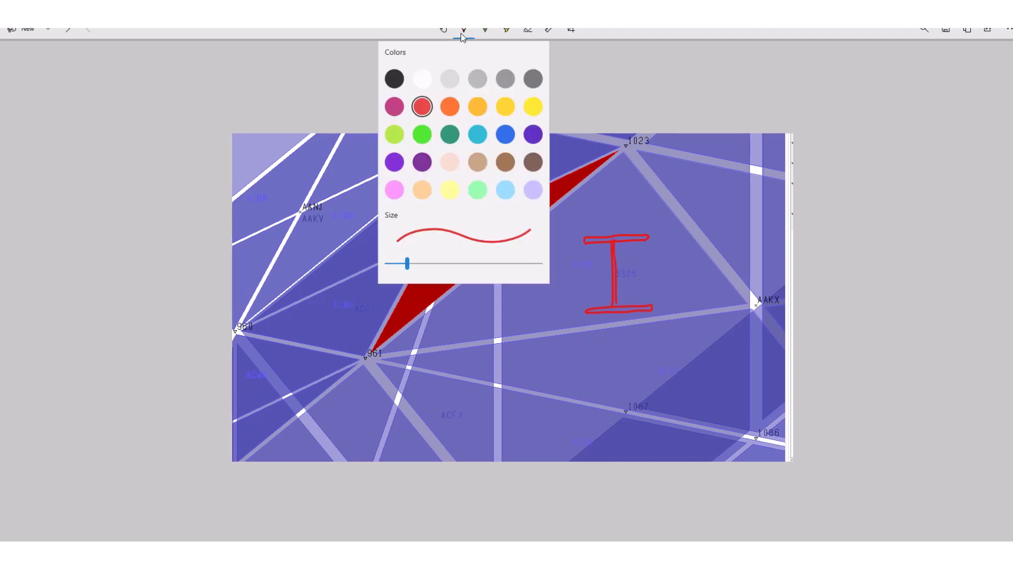
left_click(551, 146)
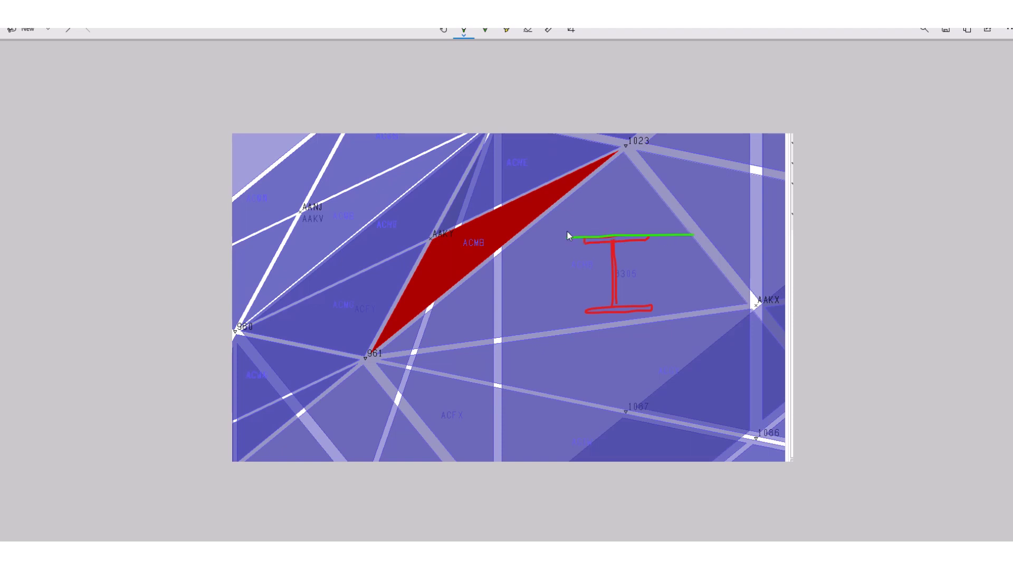
mouse_move(569, 236)
left_mouse_down()
mouse_move(567, 220)
mouse_move(705, 239)
left_mouse_up()
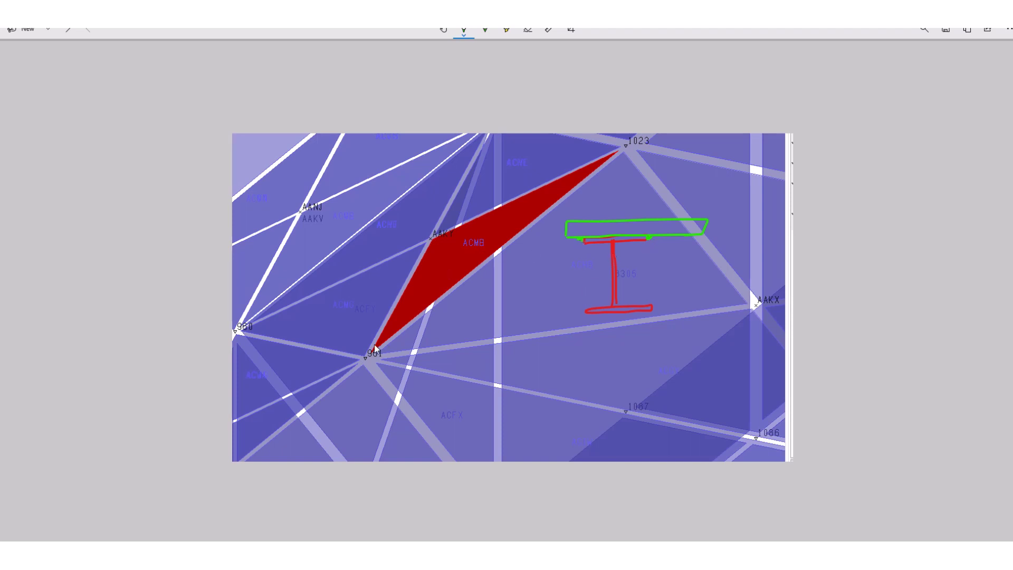
left_click_drag(352, 374, 359, 346)
left_click_drag(618, 139, 615, 146)
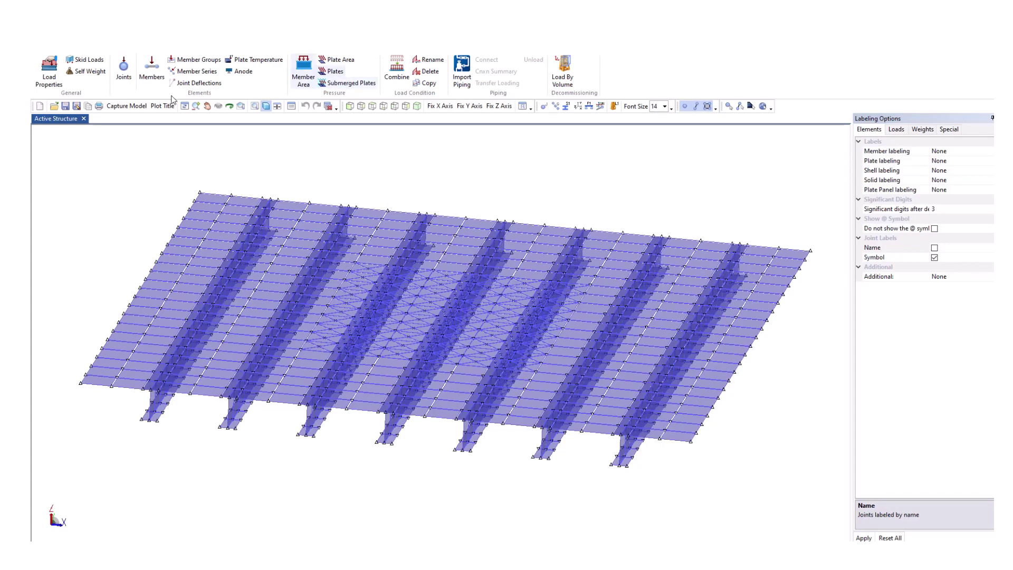
- Review the joint loads under load ID DEADWT of the basic load condition SELF in the load properties
left_click(49, 74)
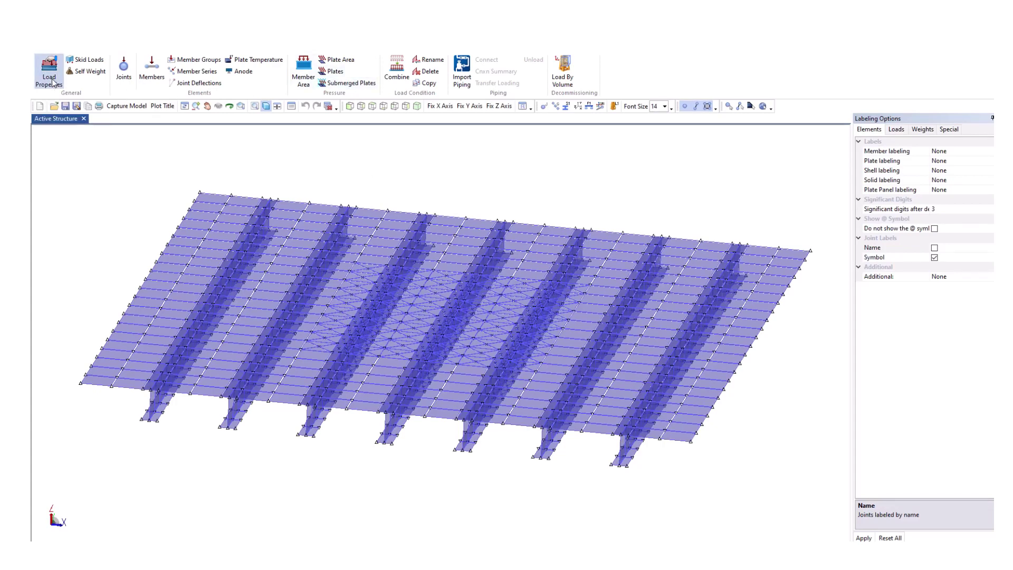
left_click(77, 167)
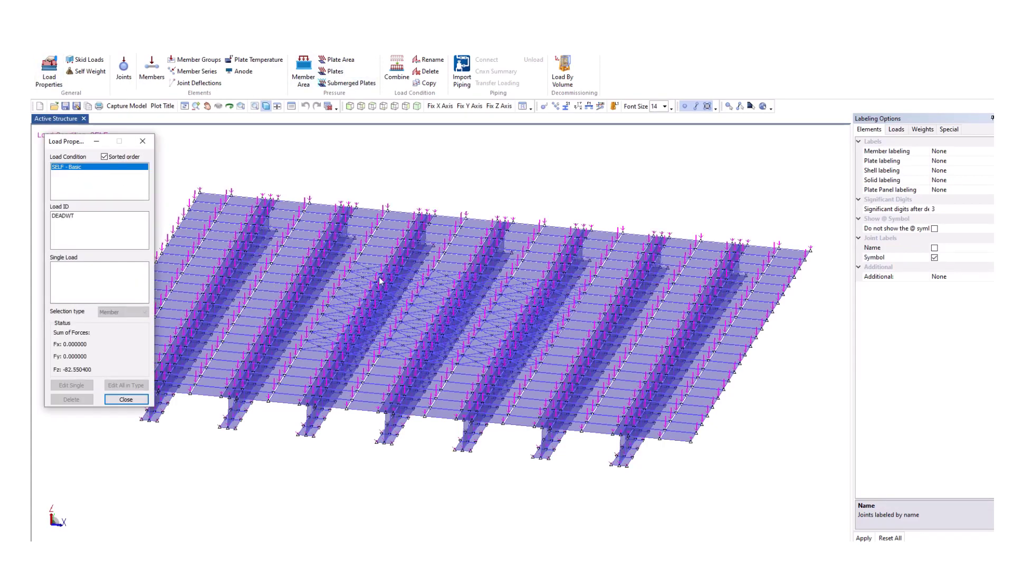
left_click(72, 216)
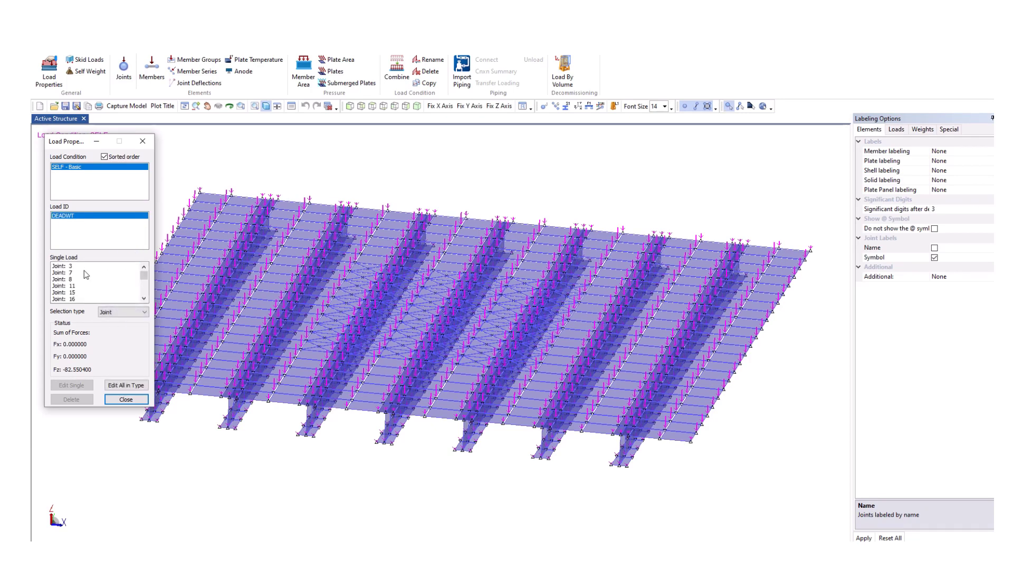
scroll(404, 301, "down", 2)
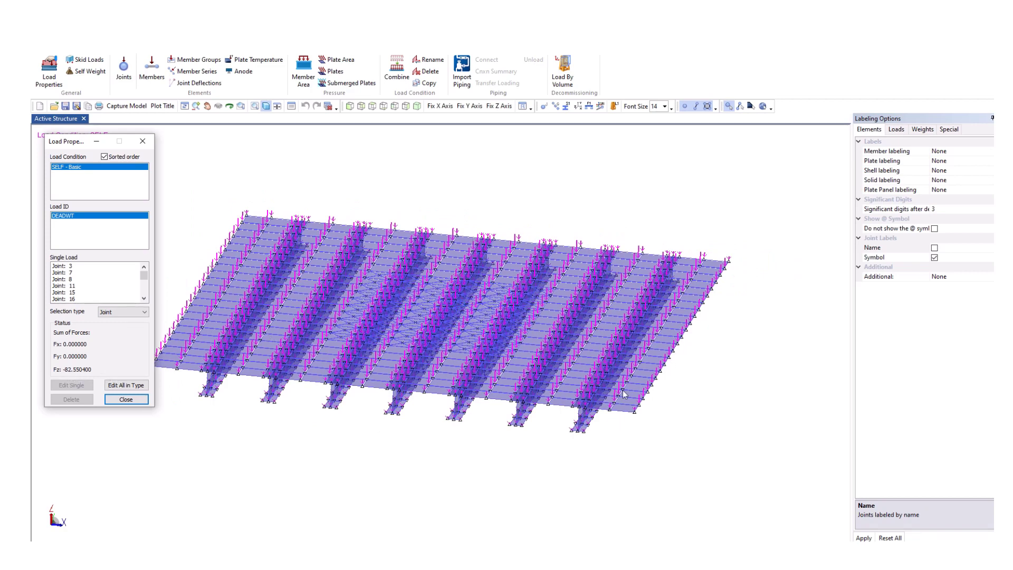
left_click(127, 400)
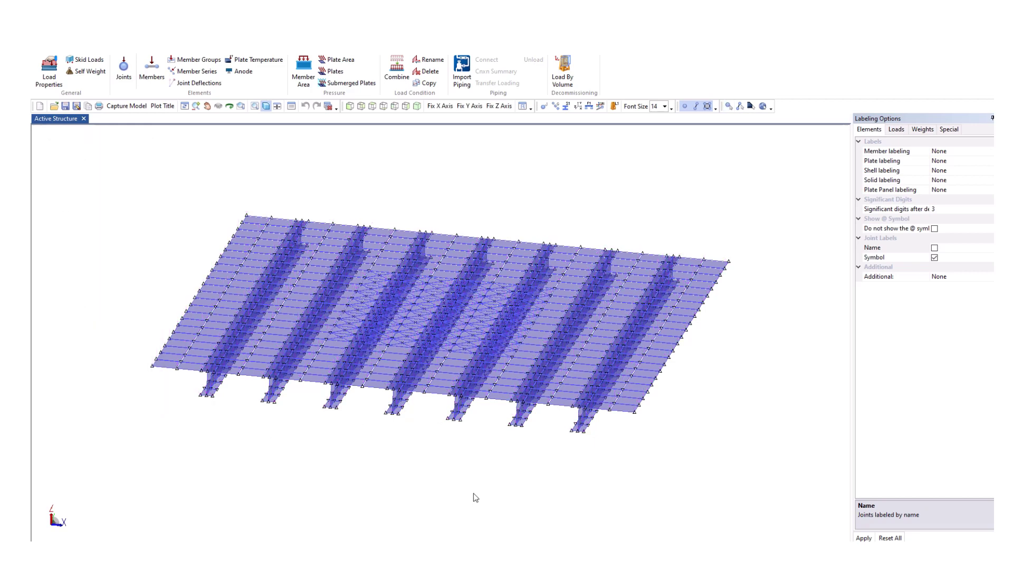
- Switch to the SACS Analysis Generator and open the mode shape analysis's Postvue database psvdb.drop
key("alt+Tab")
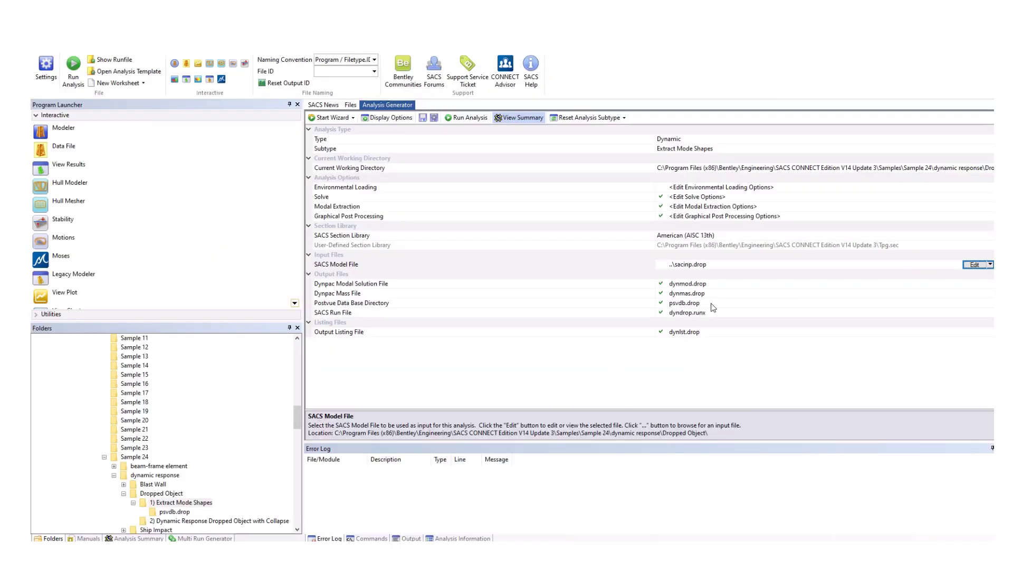
left_click(692, 304)
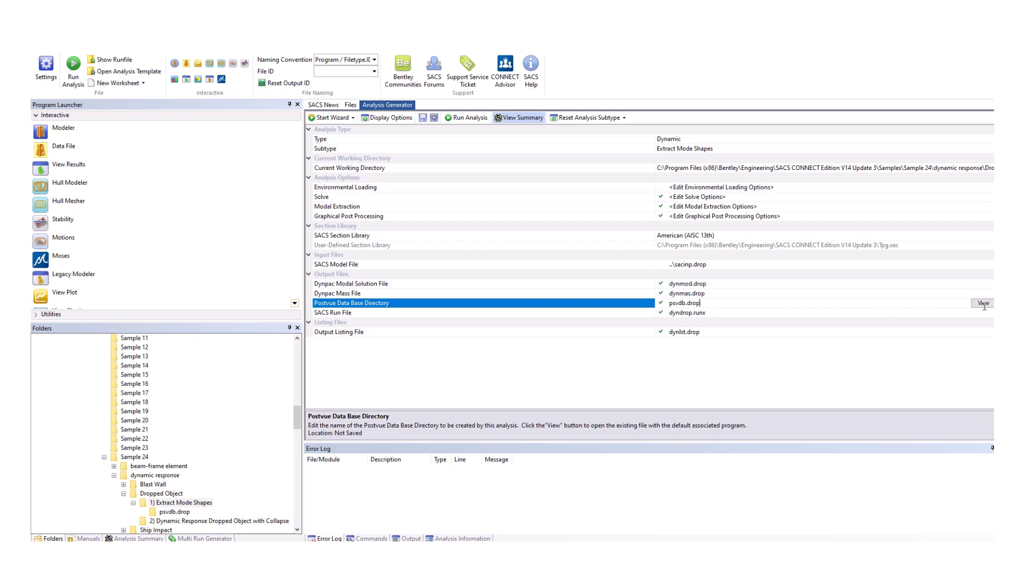
left_click(982, 304)
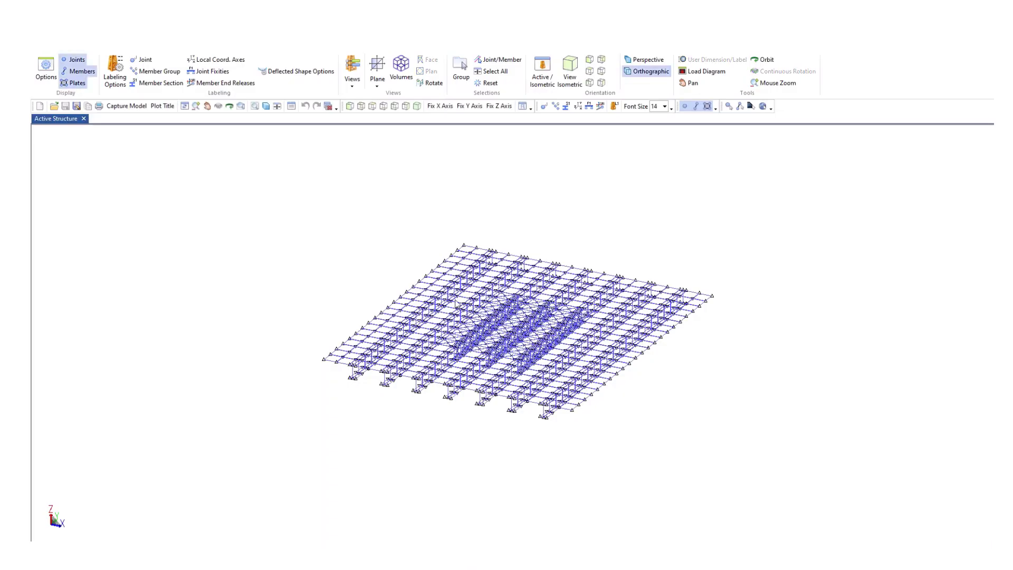
- Shade the model's plates and animate the deflected shape of frequency mode 1 with 10 steps per cycle
left_click(295, 71)
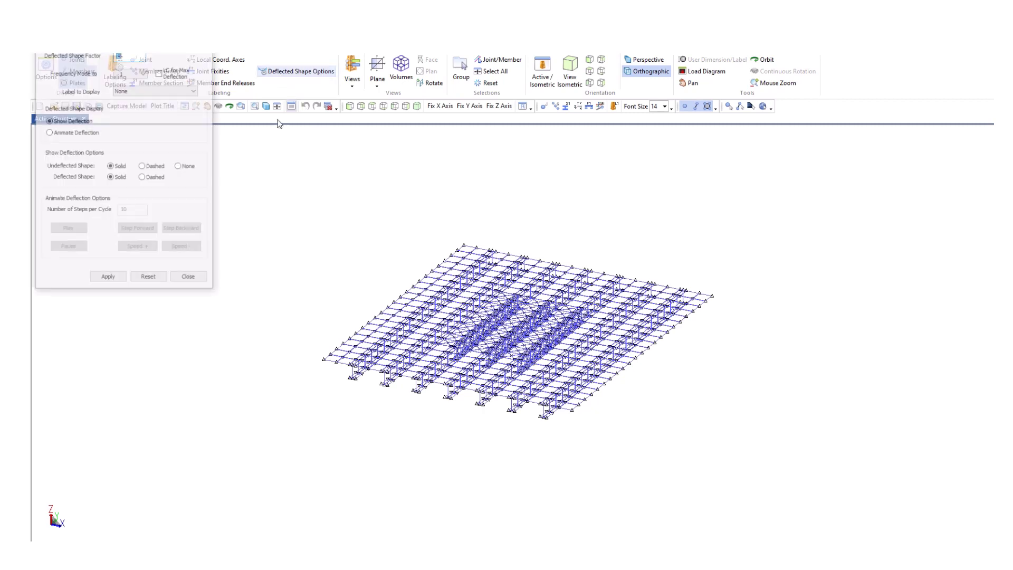
left_click_drag(165, 35, 167, 89)
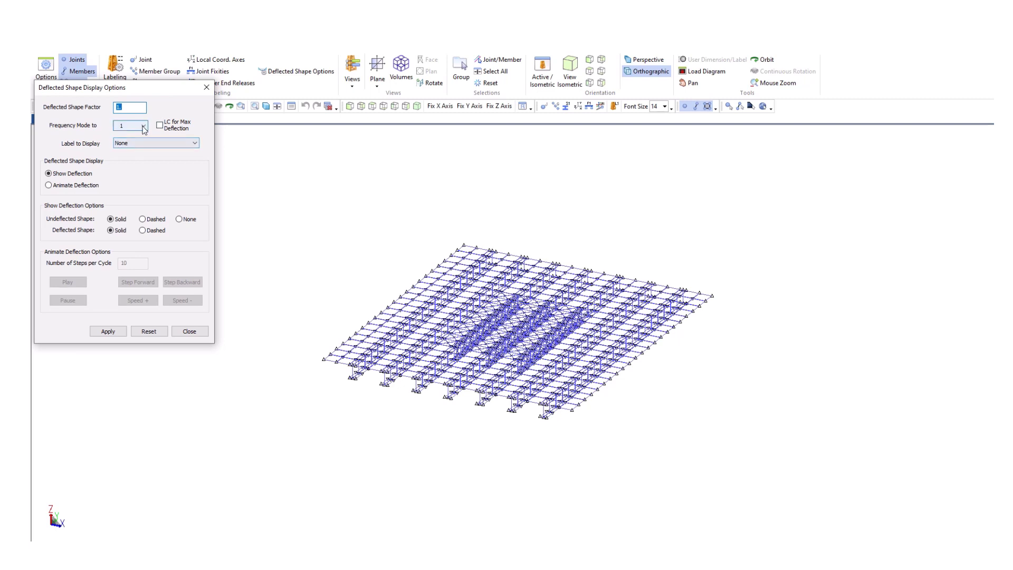
left_click(70, 185)
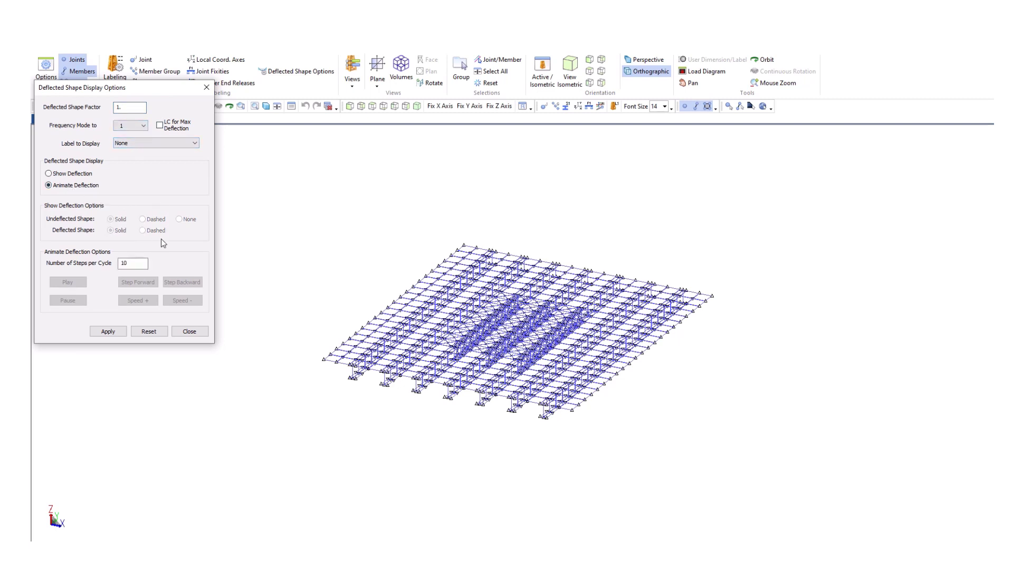
left_click(266, 107)
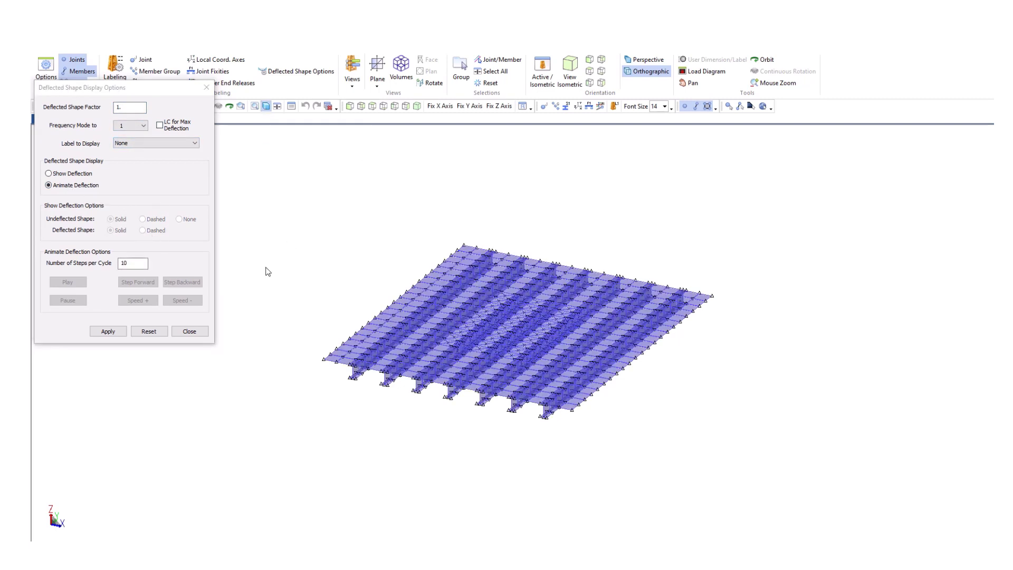
left_click(108, 331)
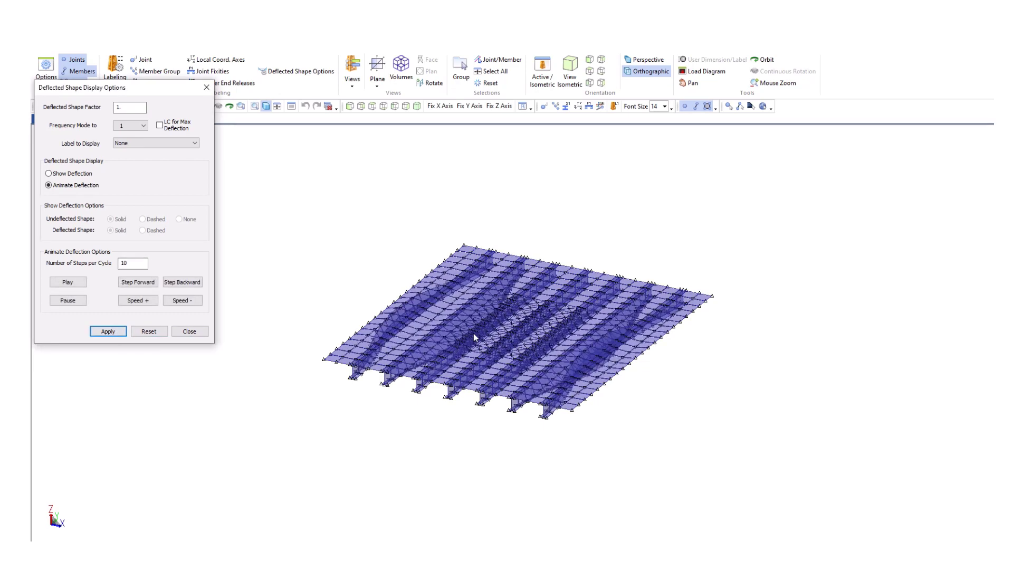
- Animate the deflected shapes of frequency modes 2 and 15, and close the deflected shape options
left_click(143, 126)
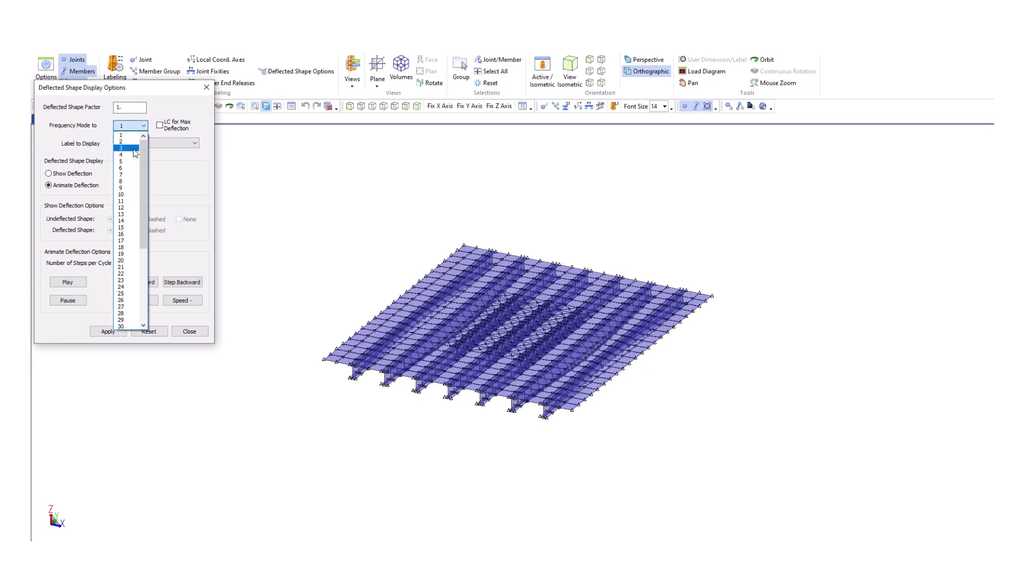
left_click(128, 142)
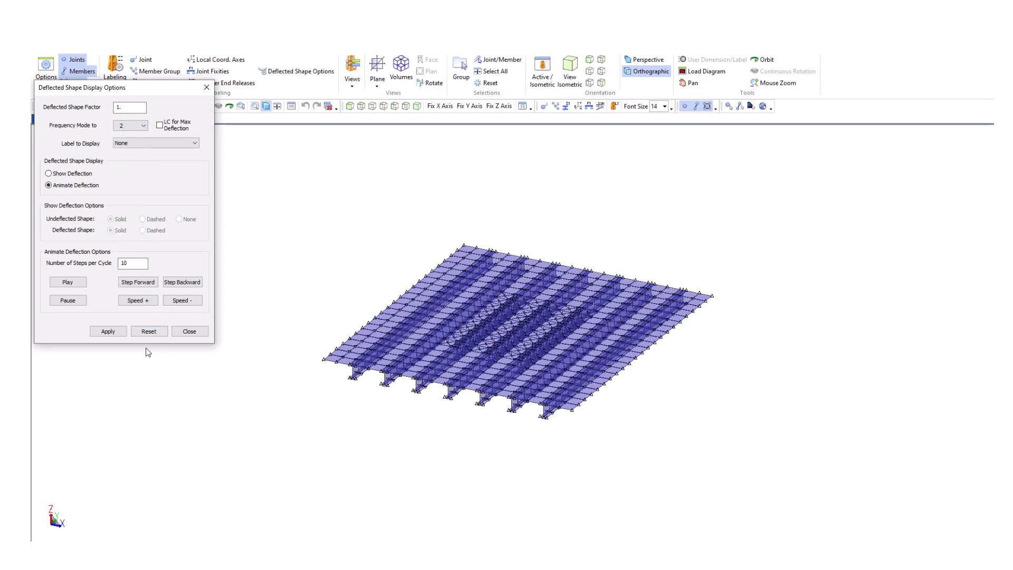
left_click(108, 332)
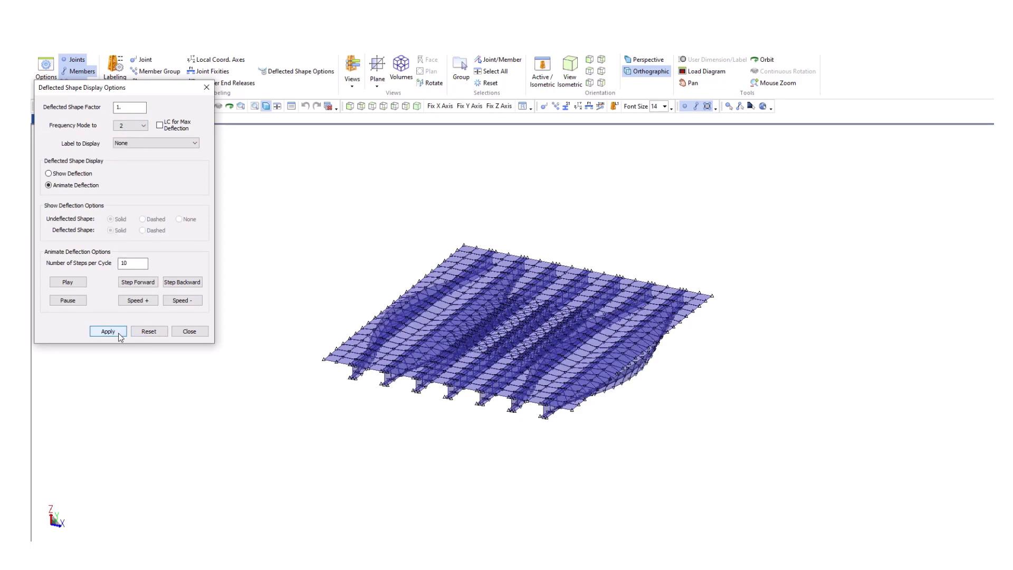
left_click(140, 126)
left_click(128, 220)
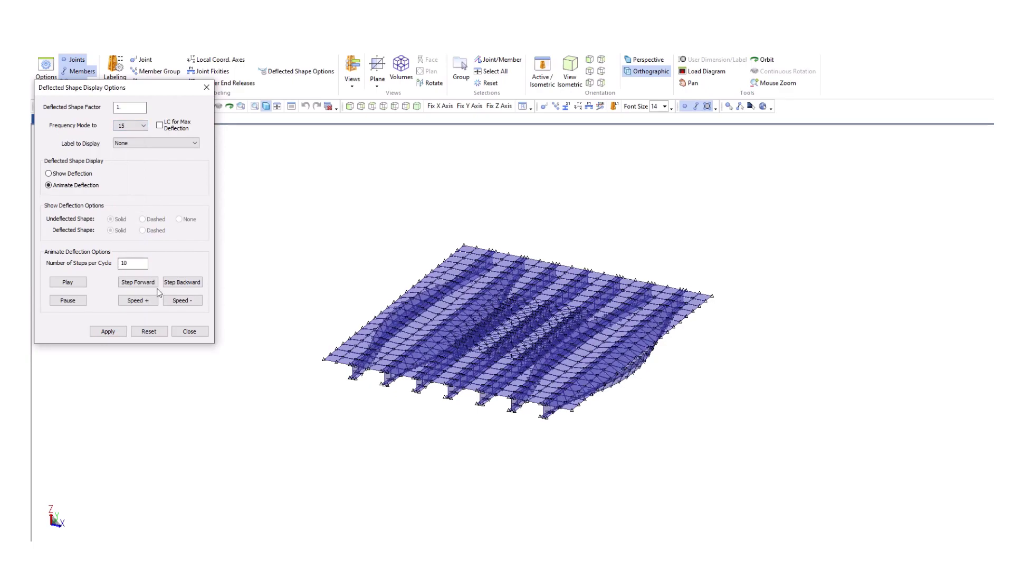
left_click(108, 331)
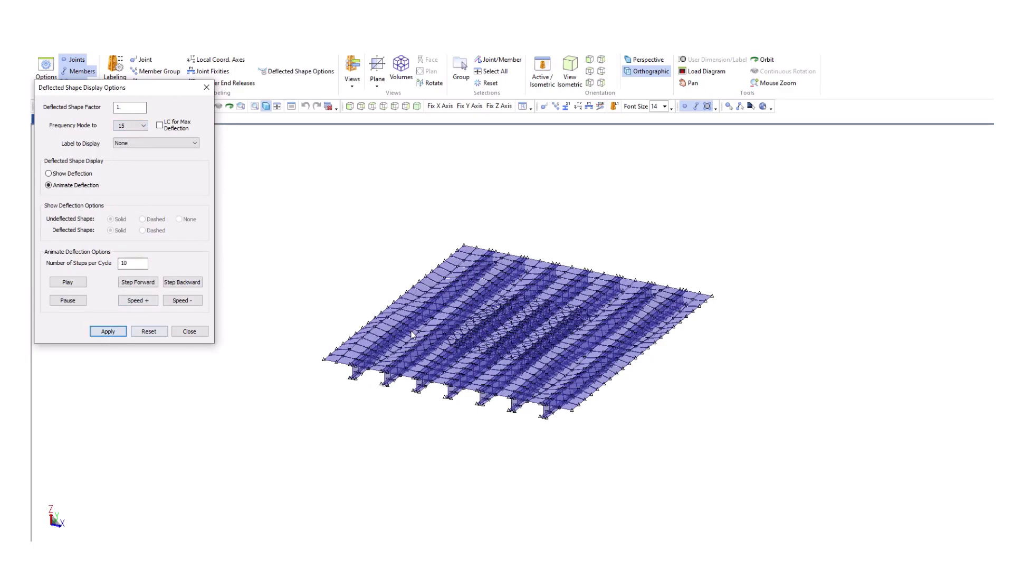
left_click(202, 336)
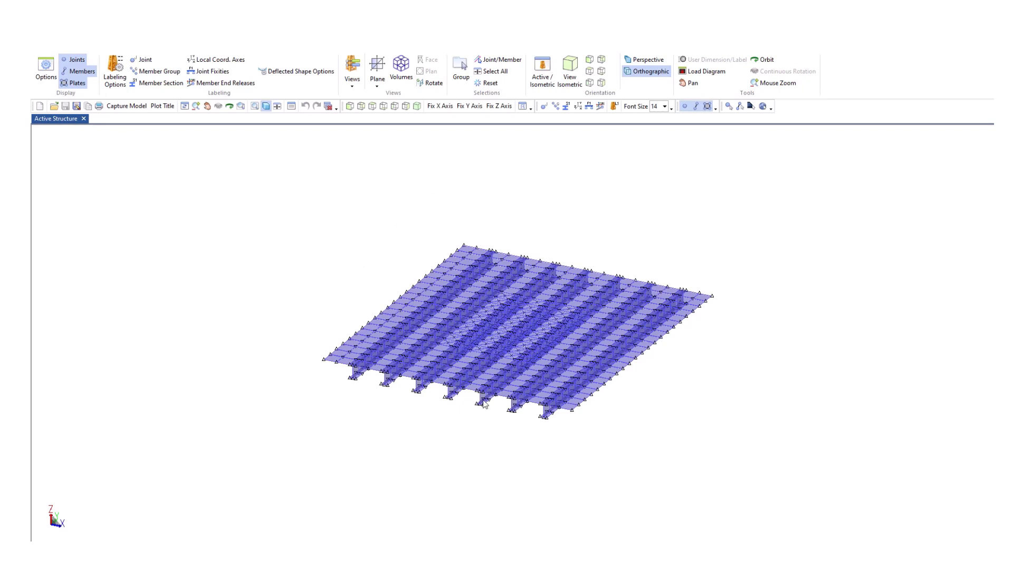
- Look through the available report types in the report selection and close it without creating a report
left_click(292, 106)
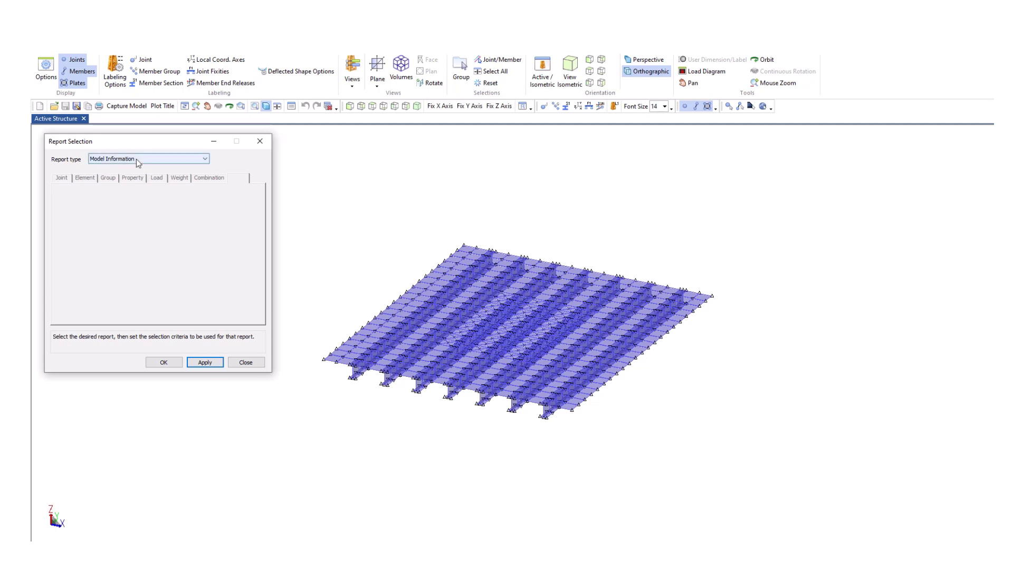
left_click(137, 160)
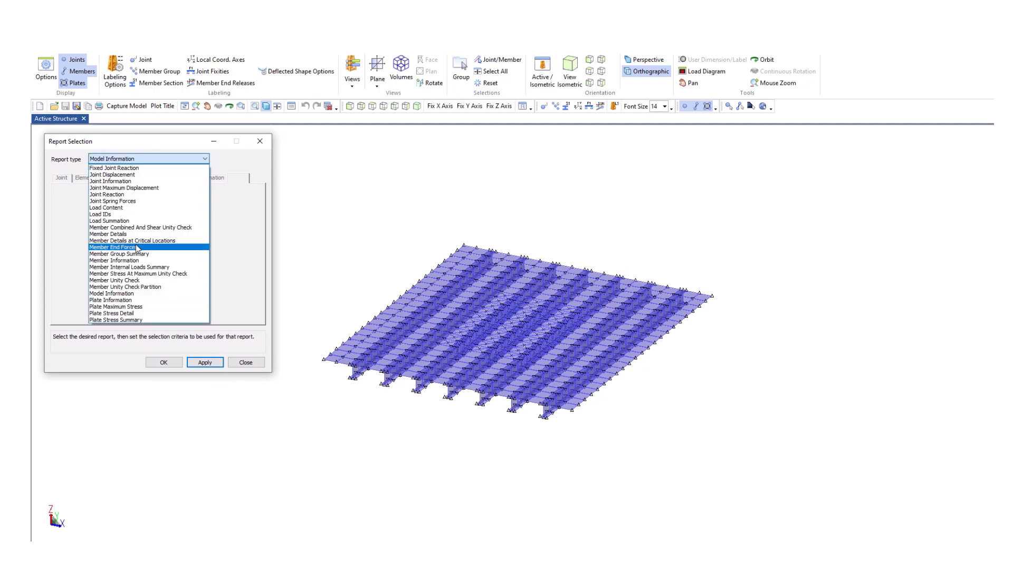
left_click(244, 370)
left_click(246, 362)
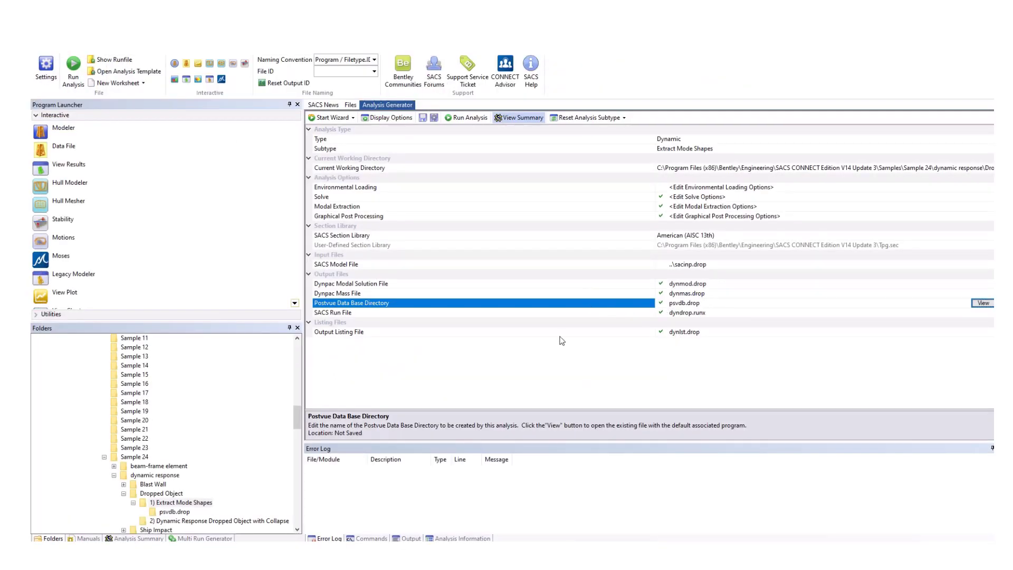
- Open the output listing file dynlst.drop from the Analysis Generator and search it for "gen."
left_click(888, 337)
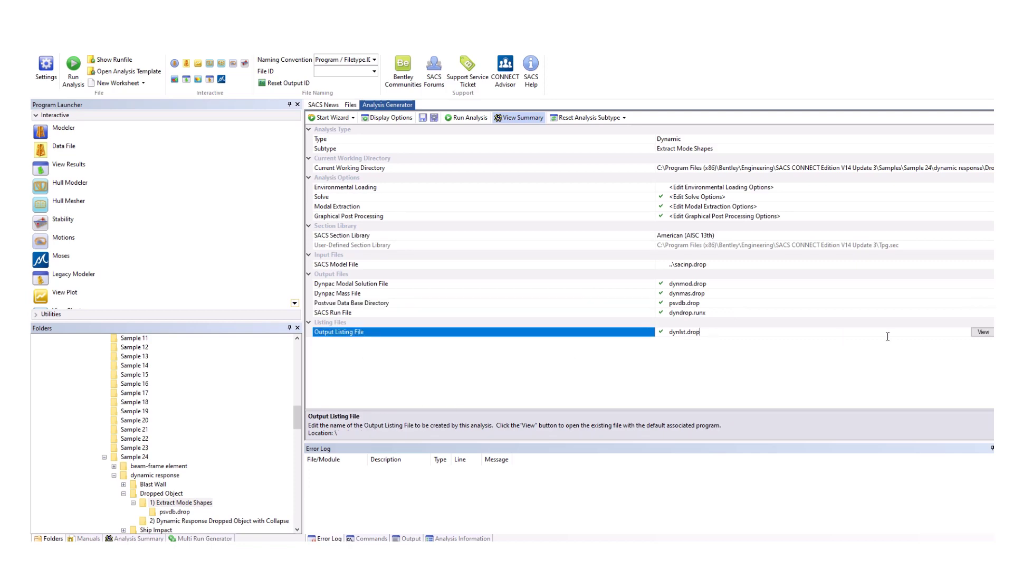
left_click(976, 334)
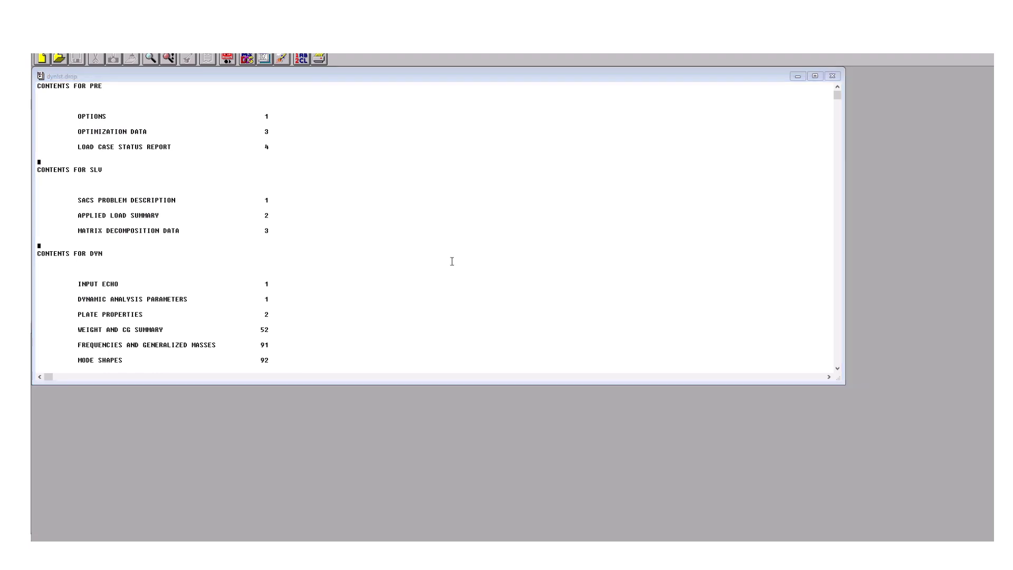
key("ctrl+f")
type("gen.")
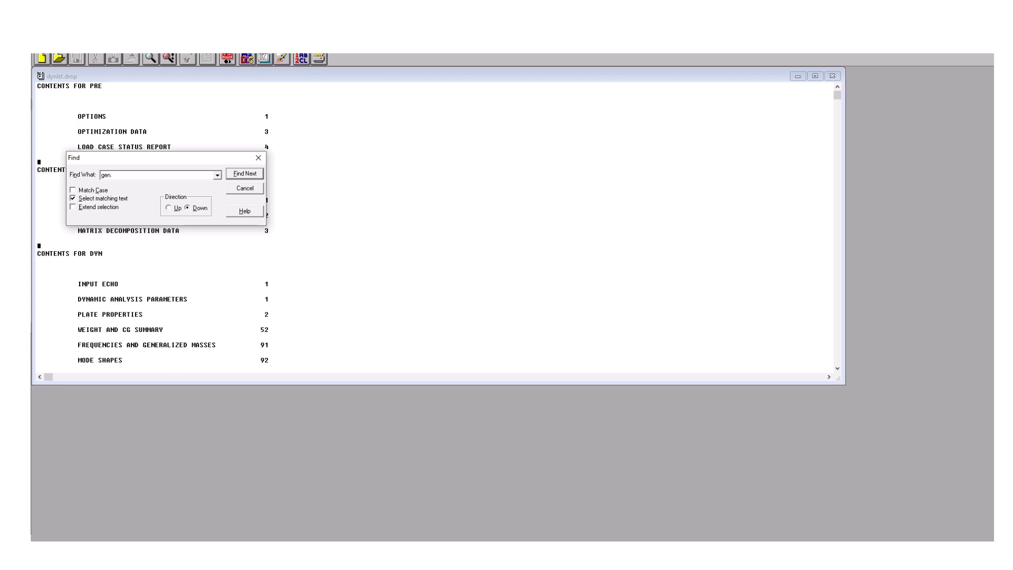
key("Return")
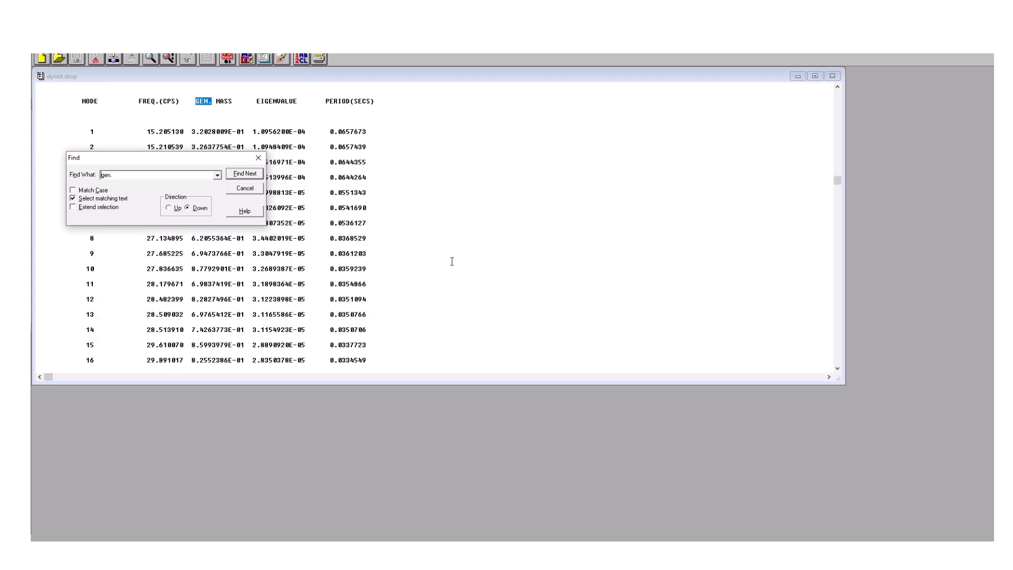
left_click(245, 188)
- Examine the frequencies and generalized mass table, comparing the values of modes 1 and 2
scroll(131, 178, "up", 3)
left_click_drag(79, 169, 372, 203)
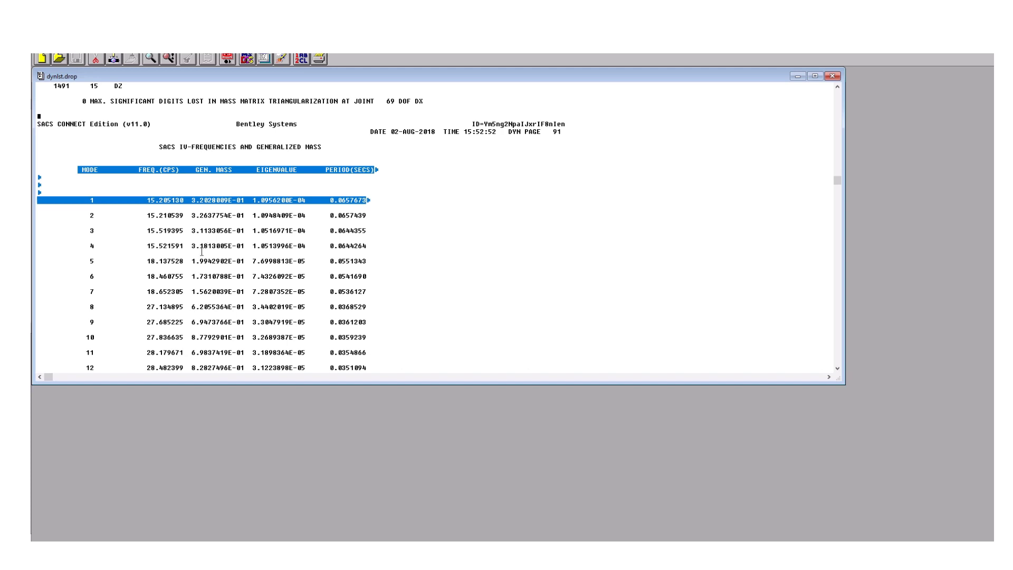
left_click_drag(150, 215, 298, 218)
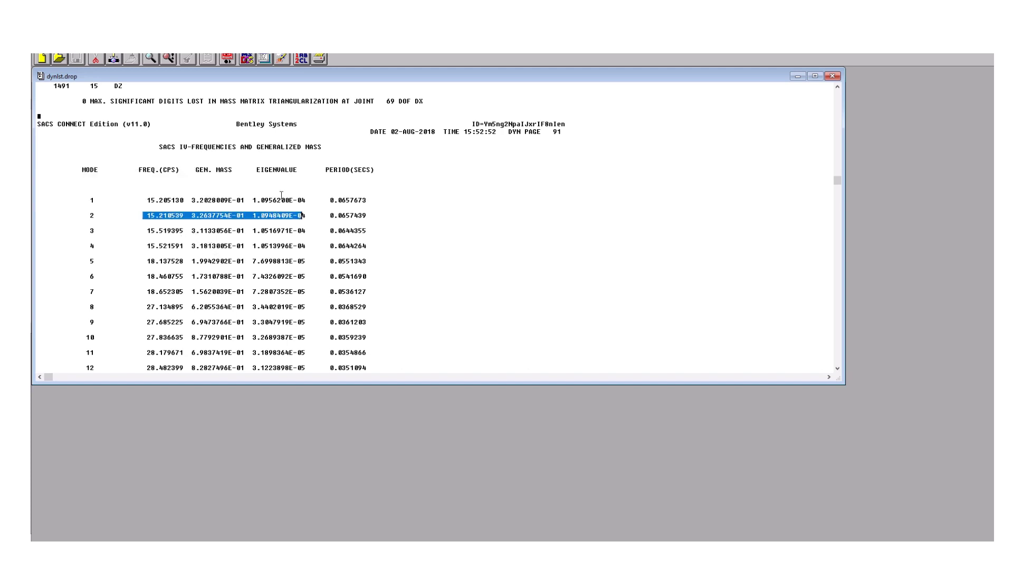
left_click_drag(244, 200, 287, 207)
left_click_drag(139, 201, 172, 201)
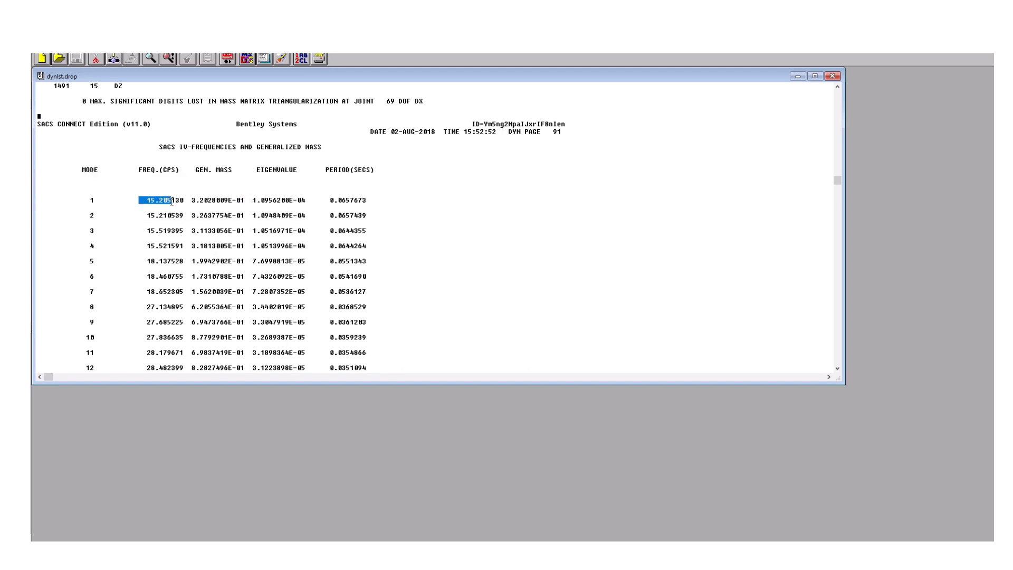
- Examine the frequencies and generalized mass table through mode 50, comparing mode 2 and mode 6 with the higher modes
left_click_drag(322, 200, 283, 222)
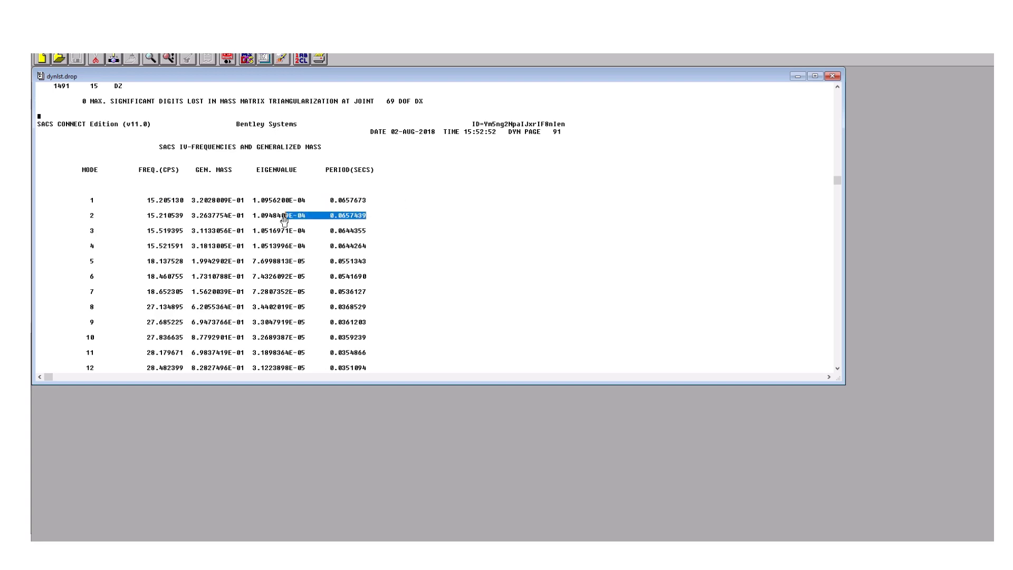
triple_click(224, 276)
scroll(224, 273, "down", 15)
scroll(224, 272, "down", 19)
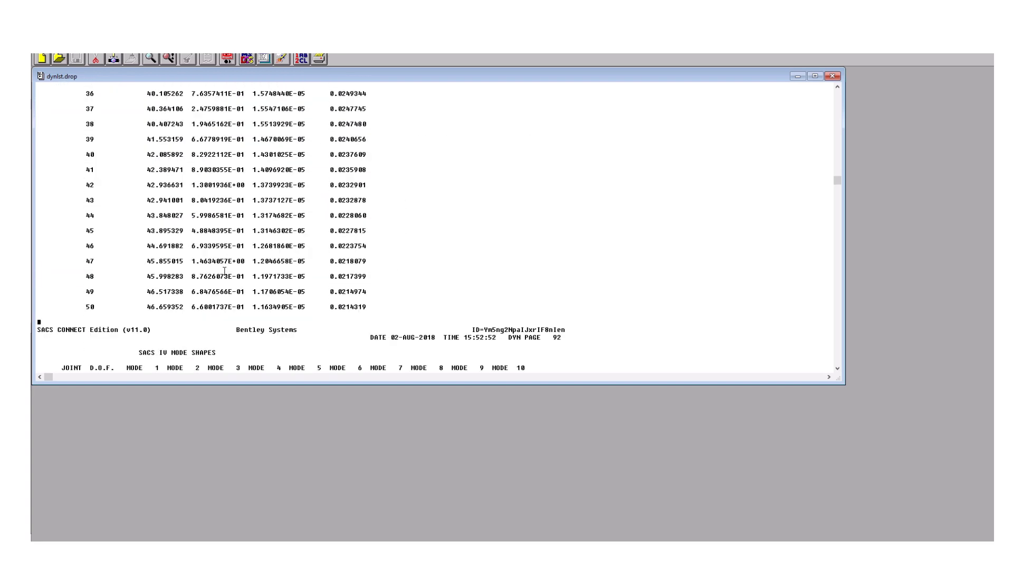
left_click_drag(368, 167, 114, 154)
scroll(233, 246, "up", 18)
scroll(233, 246, "up", 20)
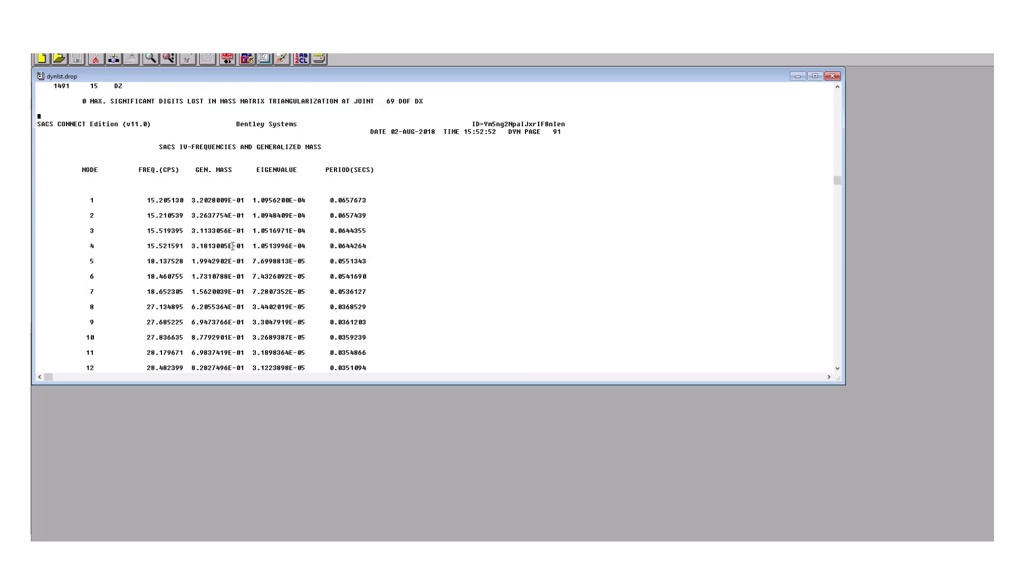
scroll(233, 246, "up", 8)
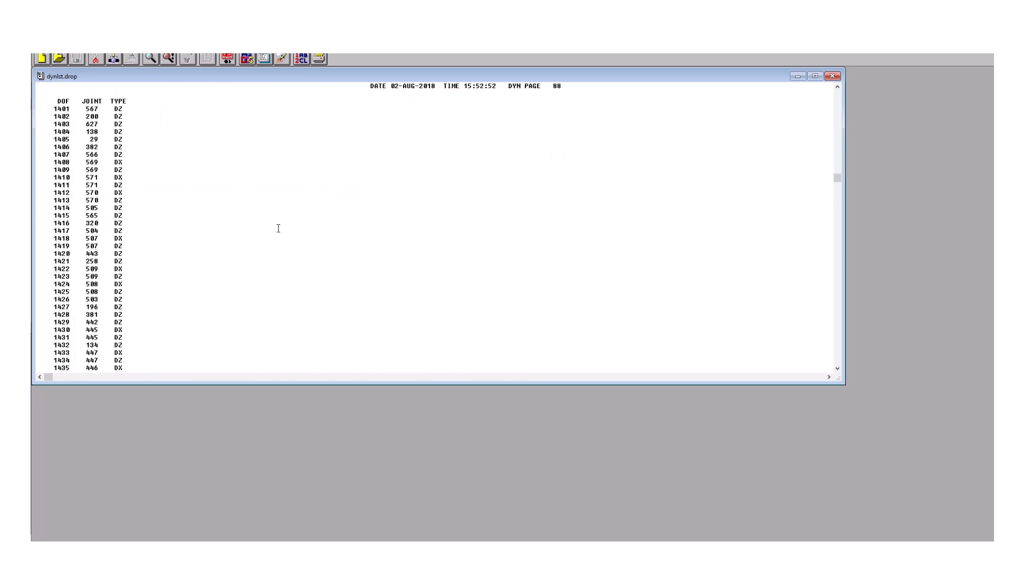
- Search the listing for "weight", reversing the search direction to upward to reach the weight and center of gravity summary
left_click(295, 218)
key("ctrl+f")
type("we")
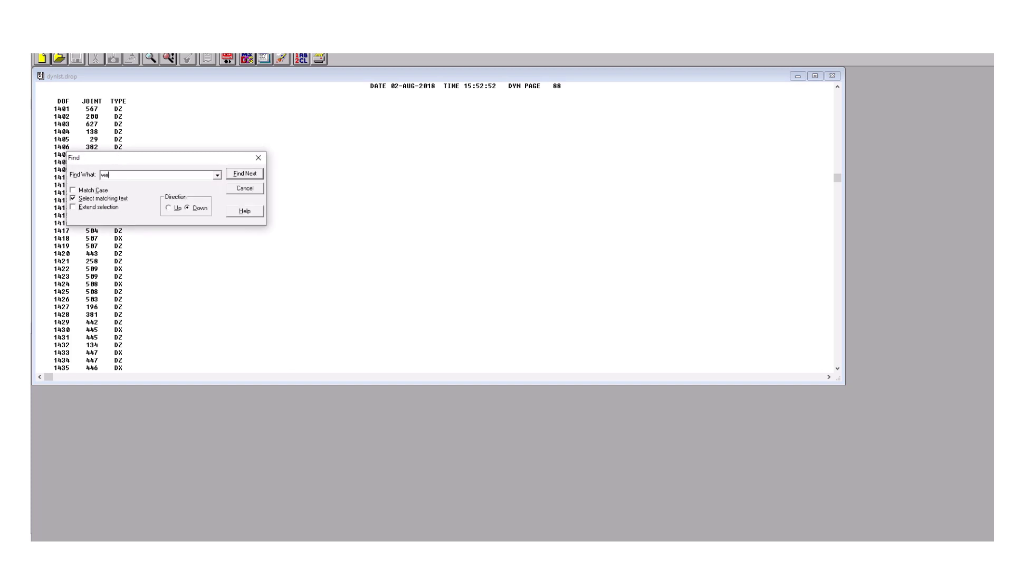
type("ight")
key("Return")
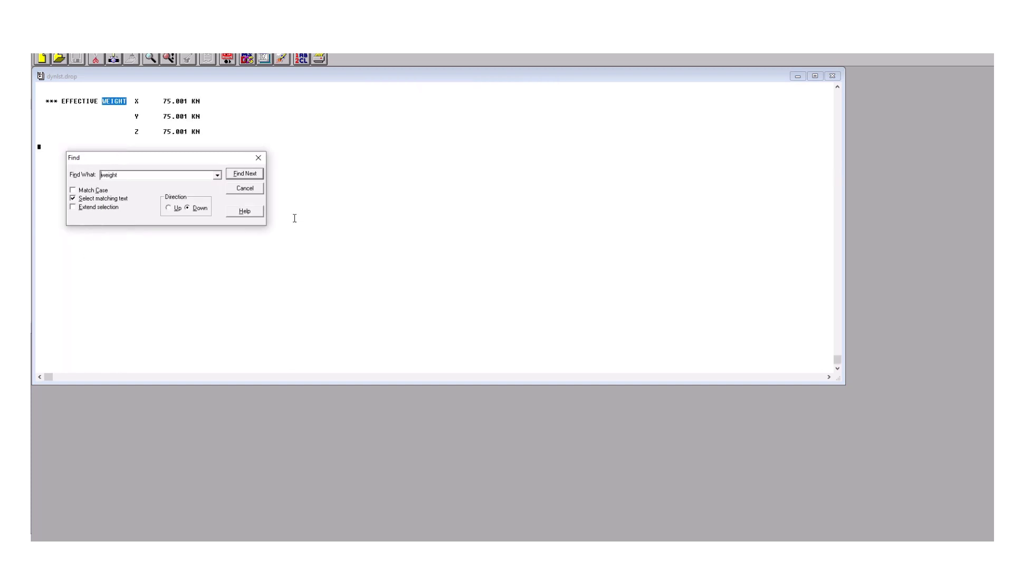
left_click(170, 208)
left_click(244, 174)
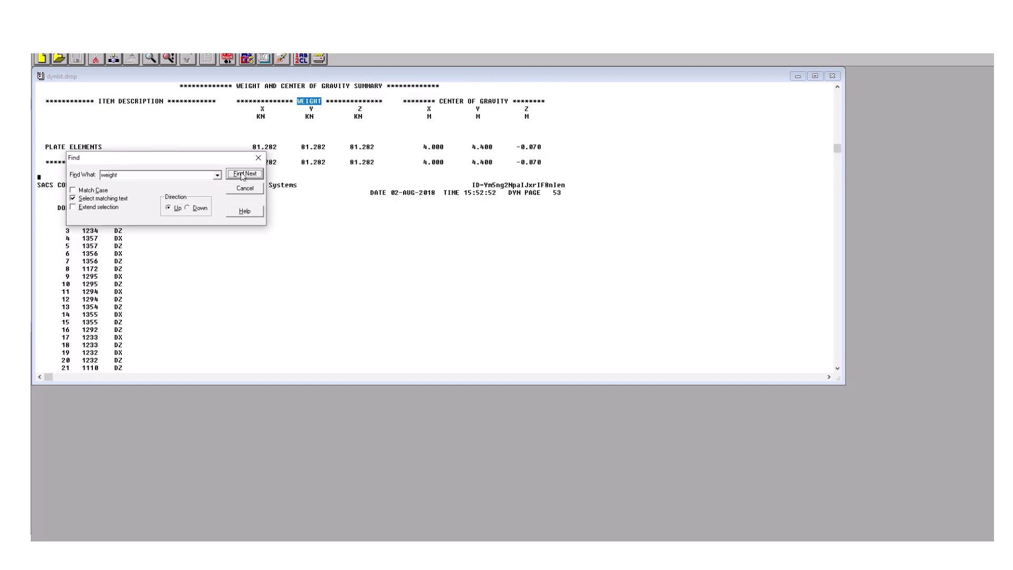
left_click(245, 189)
- Examine the weight and center of gravity summary, highlighting the plate elements' X weight
scroll(240, 213, "up", 4)
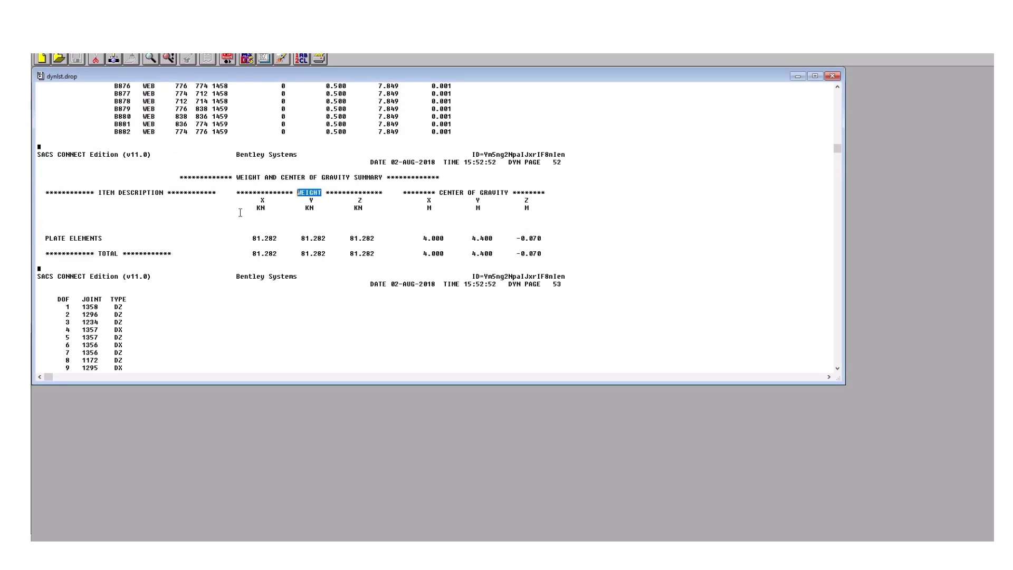
left_click_drag(240, 178, 374, 178)
left_click_drag(52, 241, 99, 241)
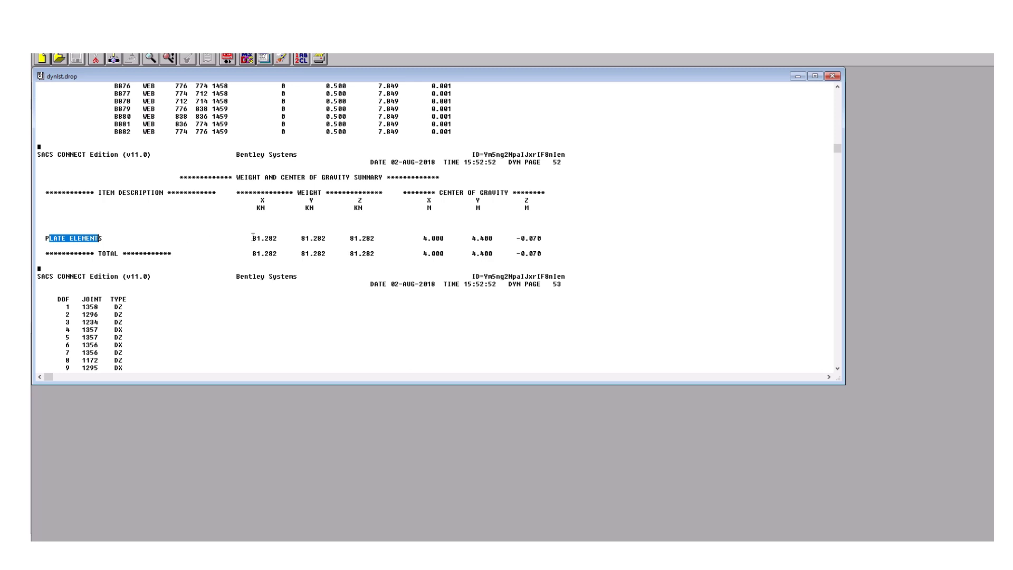
left_click_drag(252, 238, 279, 238)
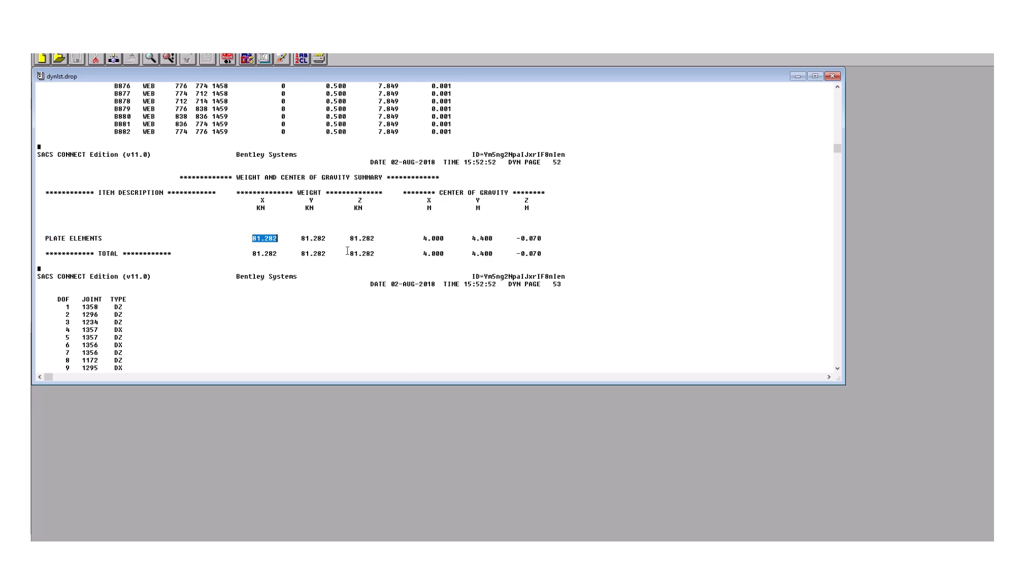
- Search the listing for "mass", switching the direction to downward to reach the mass participation factor report for retained degrees of freedom
left_click(624, 188)
key("ctrl+f")
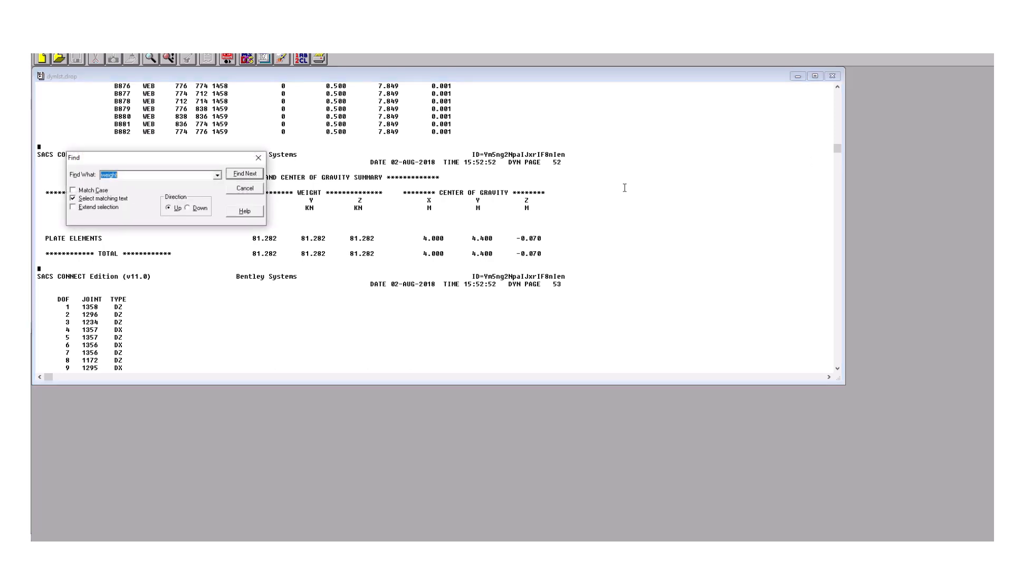
type("mass")
key("Return")
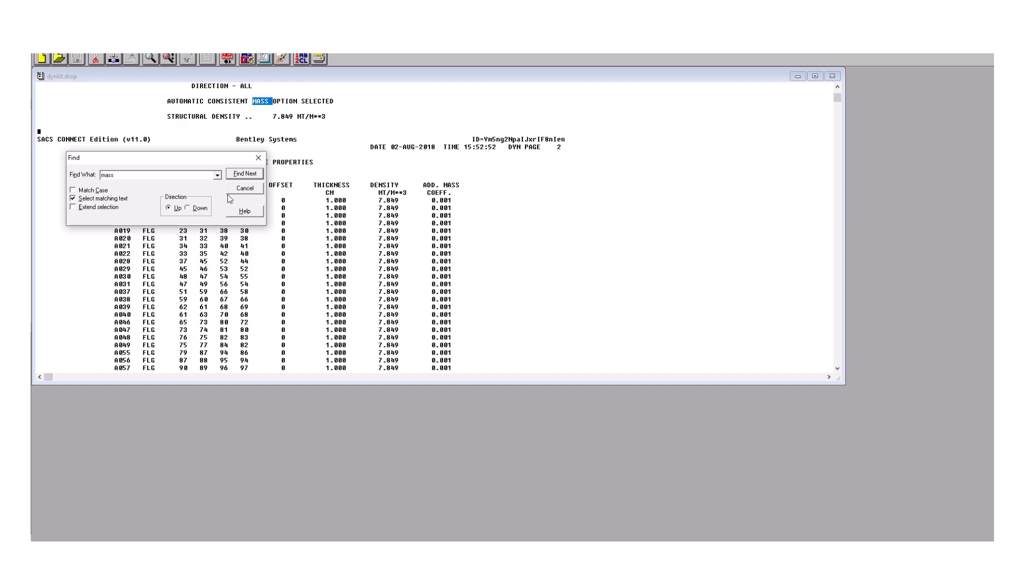
left_click(188, 208)
left_click(244, 175)
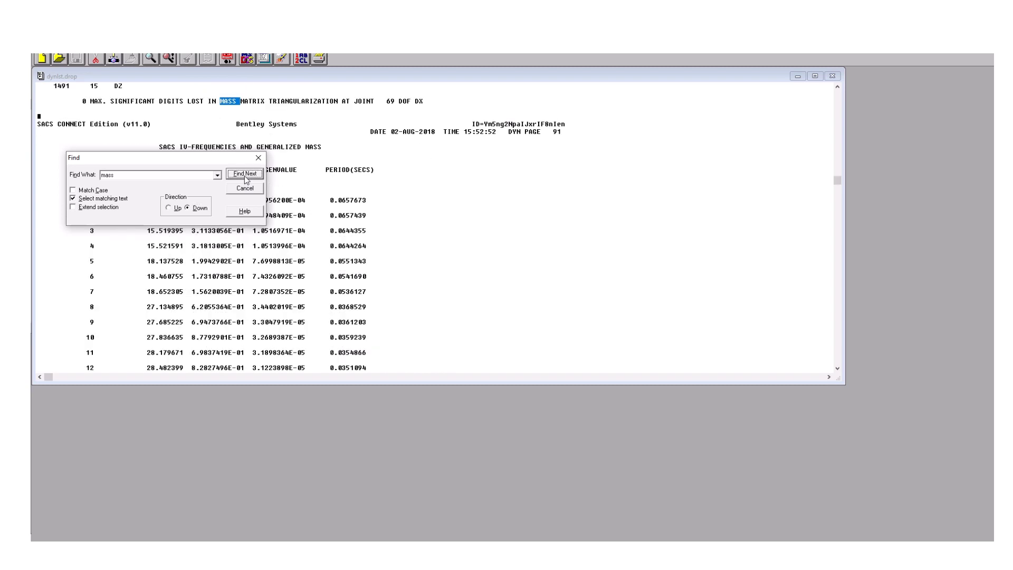
left_click(245, 176)
left_click(245, 176)
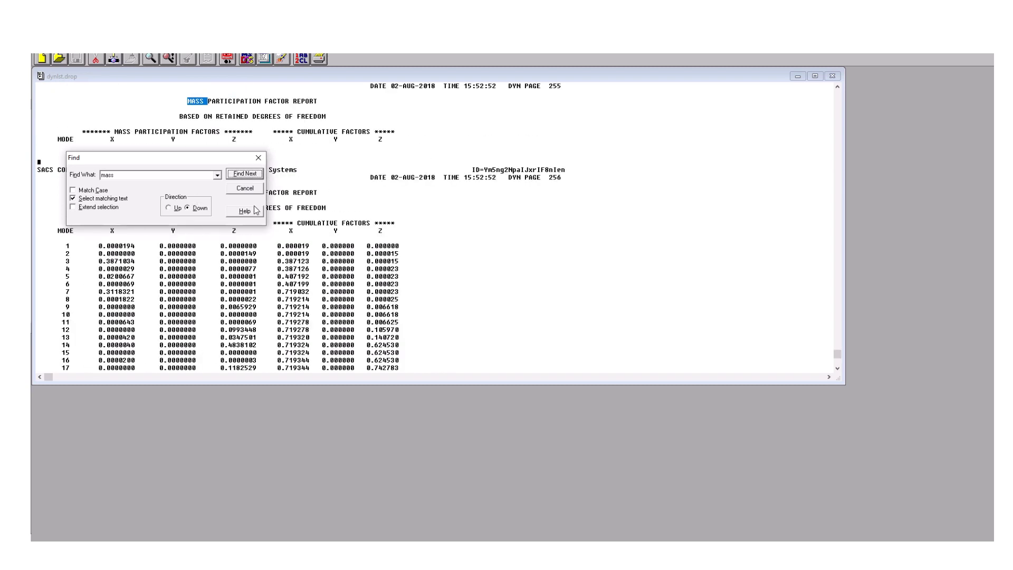
left_click(245, 190)
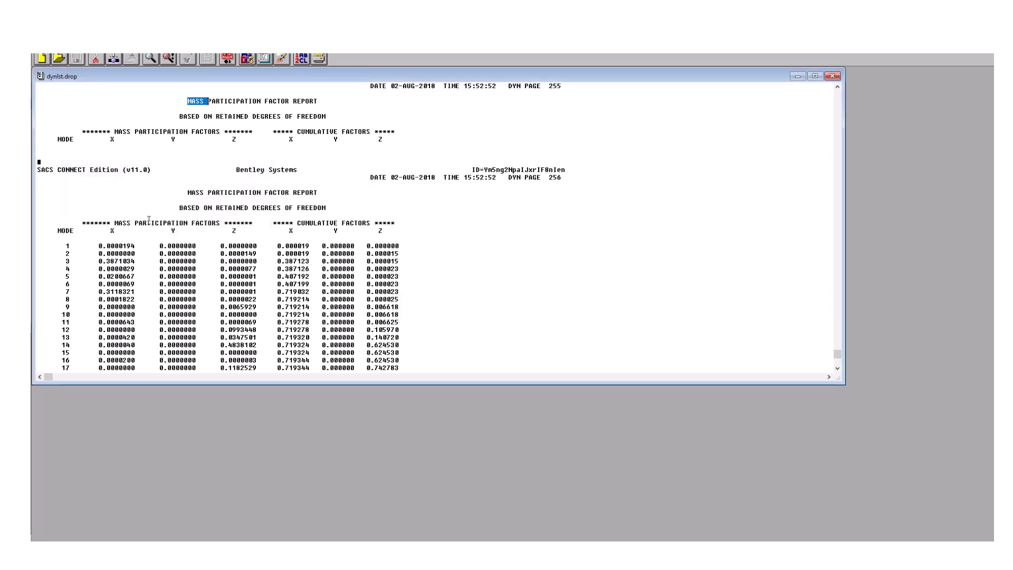
- Examine the mass participation and cumulative factors based on retained degrees of freedom from mode 1 to mode 50
left_click_drag(61, 246, 57, 276)
scroll(318, 258, "down", 8)
scroll(318, 258, "down", 7)
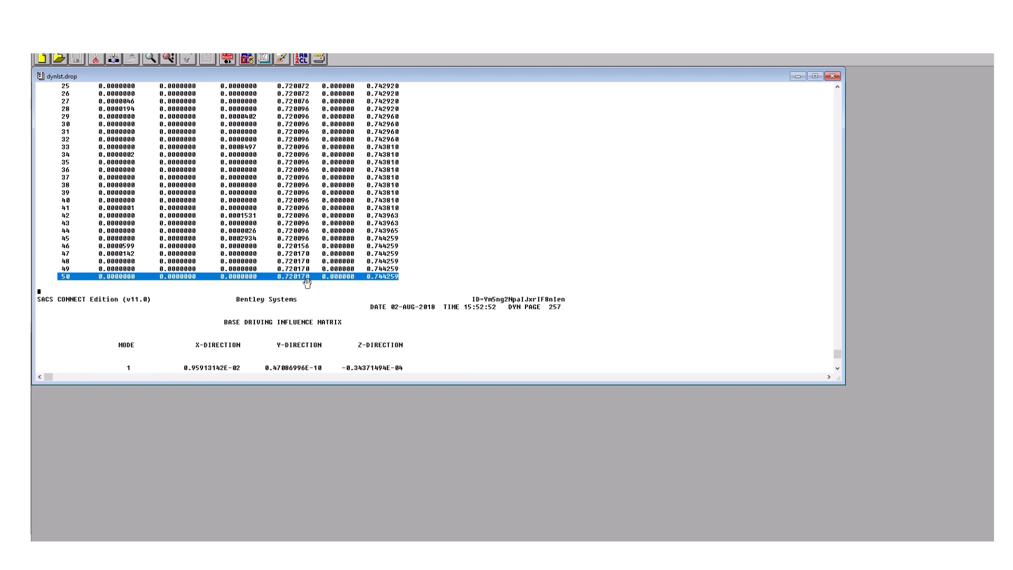
scroll(319, 281, "up", 10)
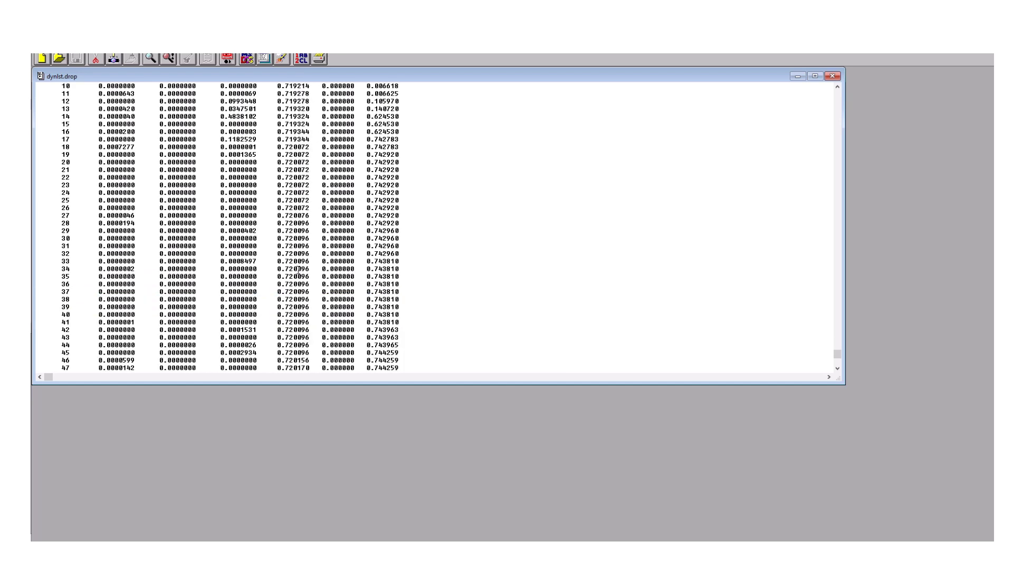
scroll(298, 269, "down", 13)
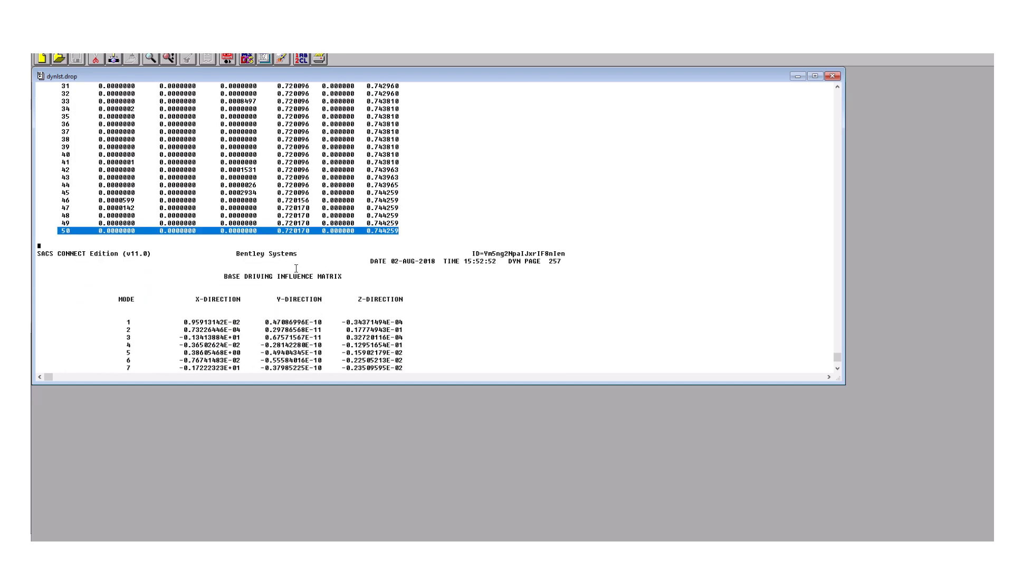
- Review the base driving influence, maximum deflection, base shear and expanded mass participation reports, and return to the listing's contents
scroll(296, 268, "down", 20)
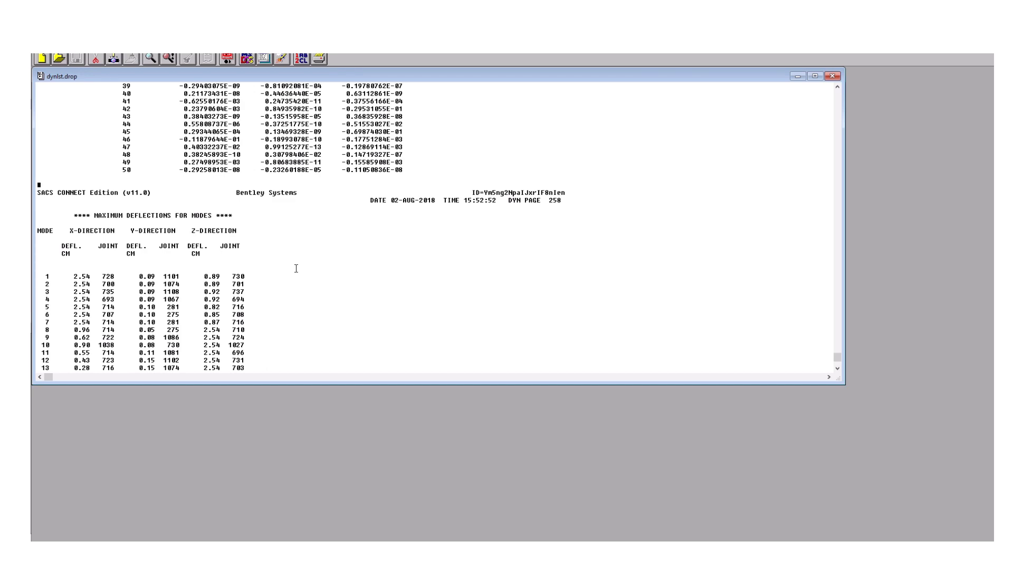
scroll(295, 268, "down", 20)
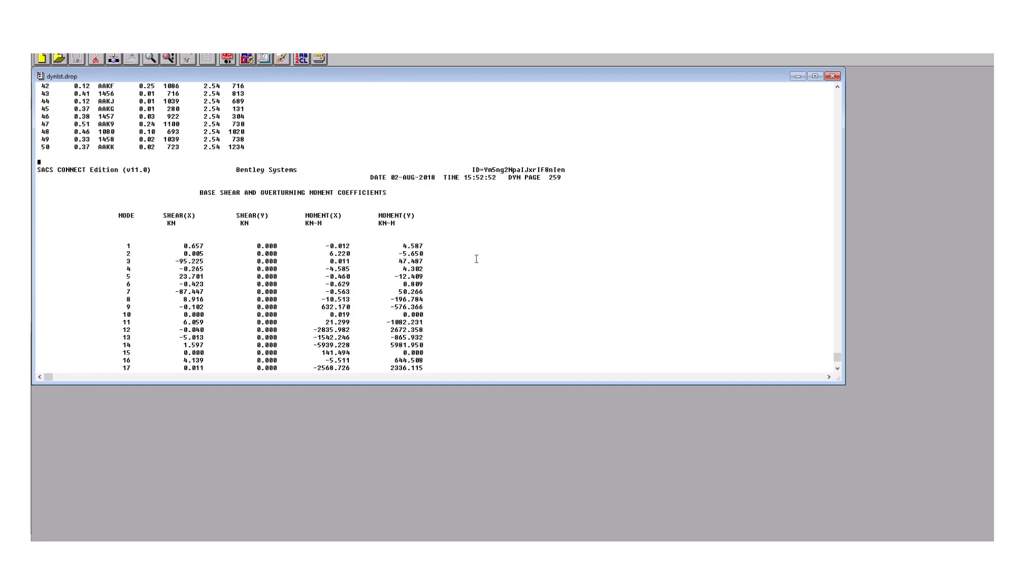
scroll(436, 254, "down", 20)
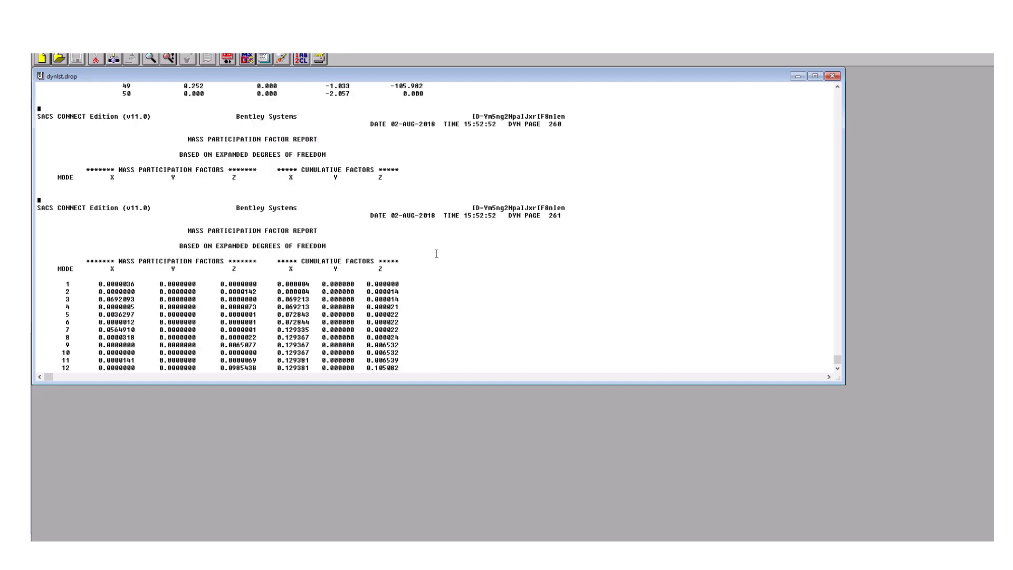
scroll(436, 254, "down", 15)
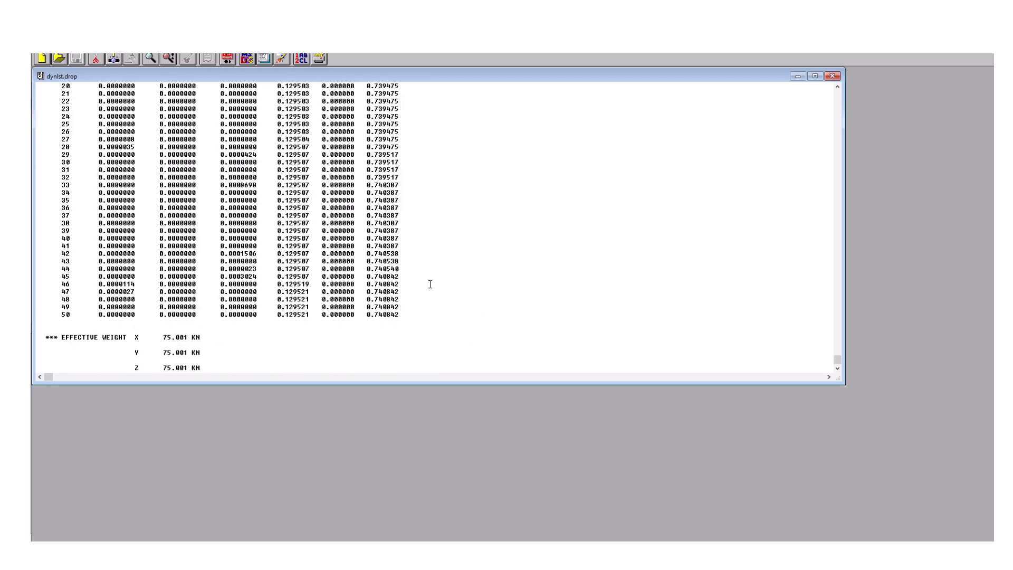
scroll(430, 284, "up", 1)
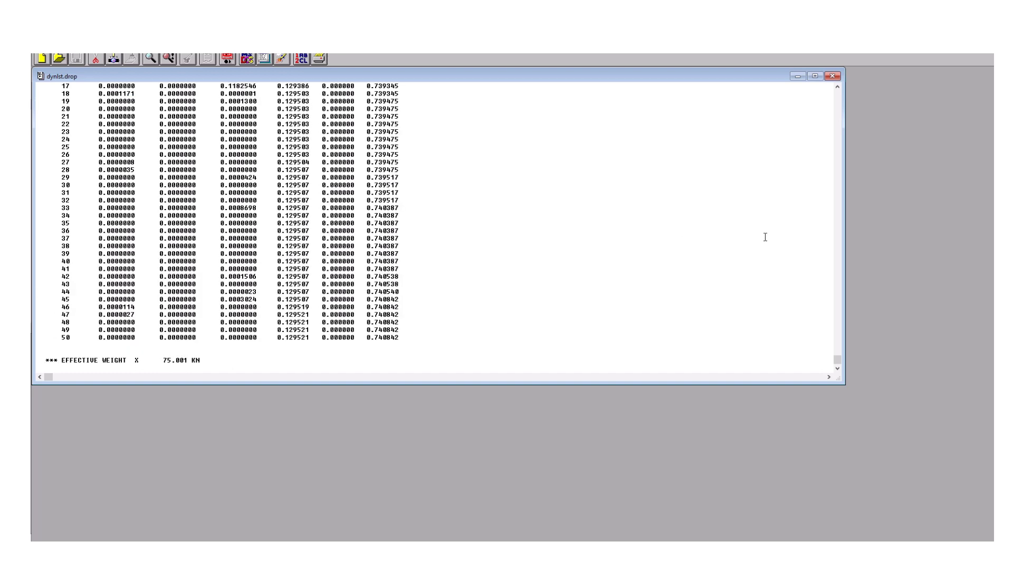
left_click_drag(838, 362, 838, 359)
left_click_drag(838, 123, 838, 94)
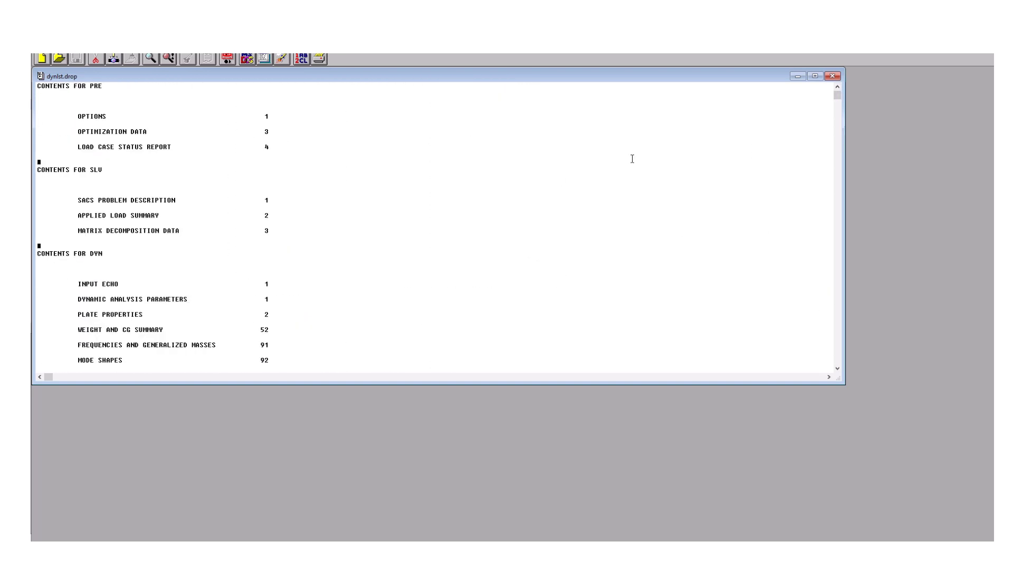
- Close the output listing and highlight the Dynpac modal solution and mass files among the analysis outputs
left_click(993, 33)
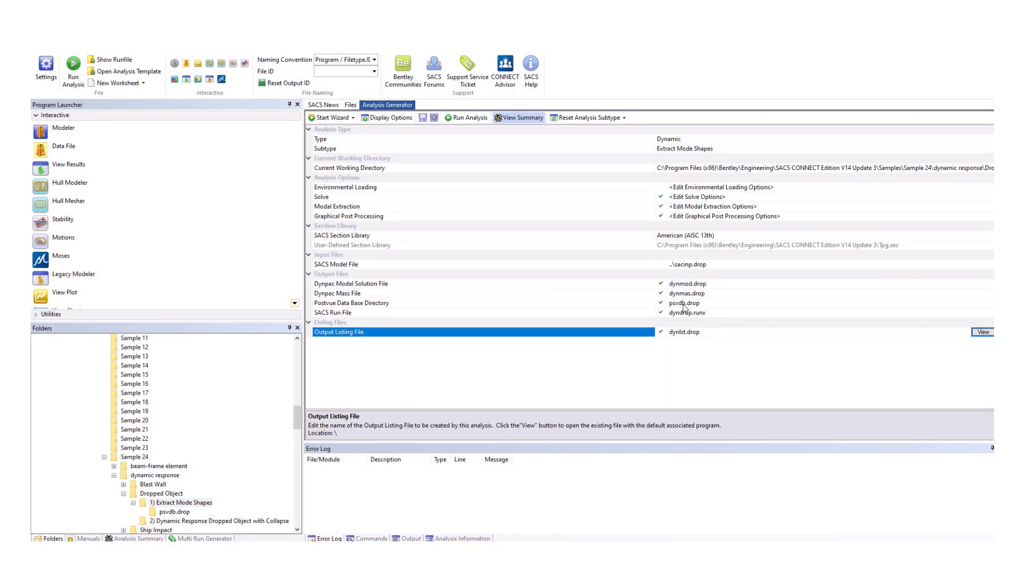
left_click(720, 286)
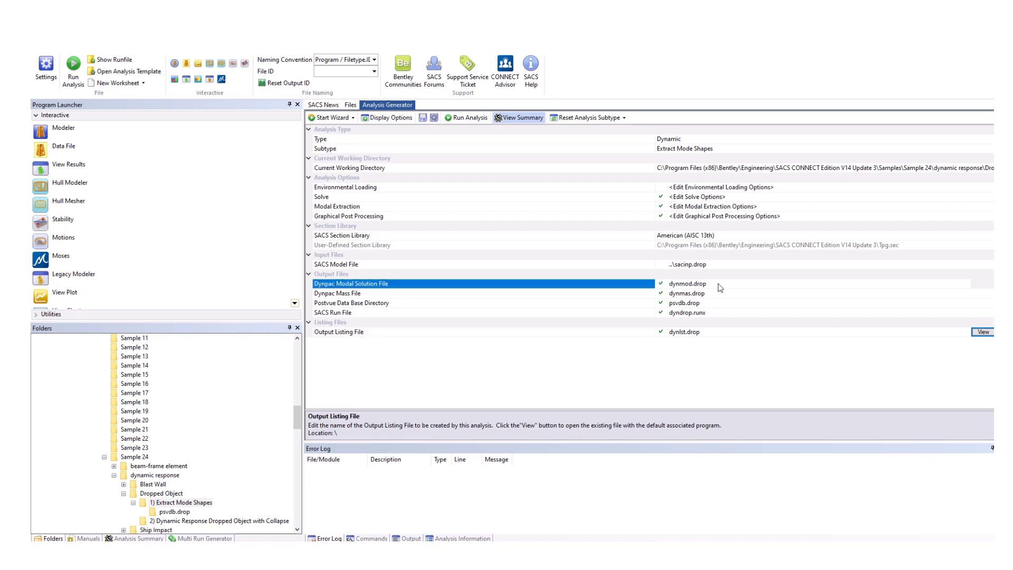
left_click(713, 294)
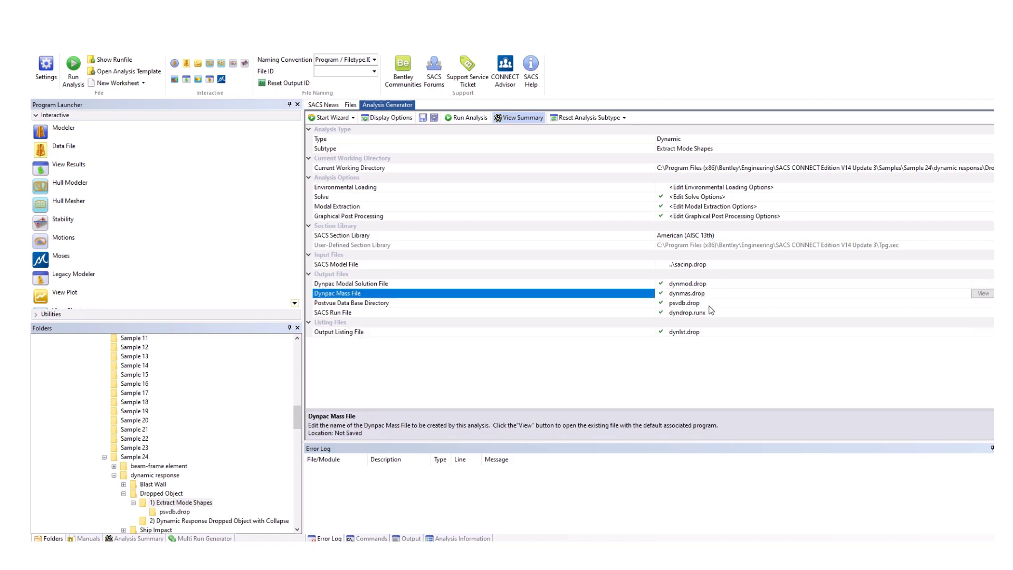
- List the files in the 2) Dynamic Response Dropped Object with Collapse folder
left_click(350, 105)
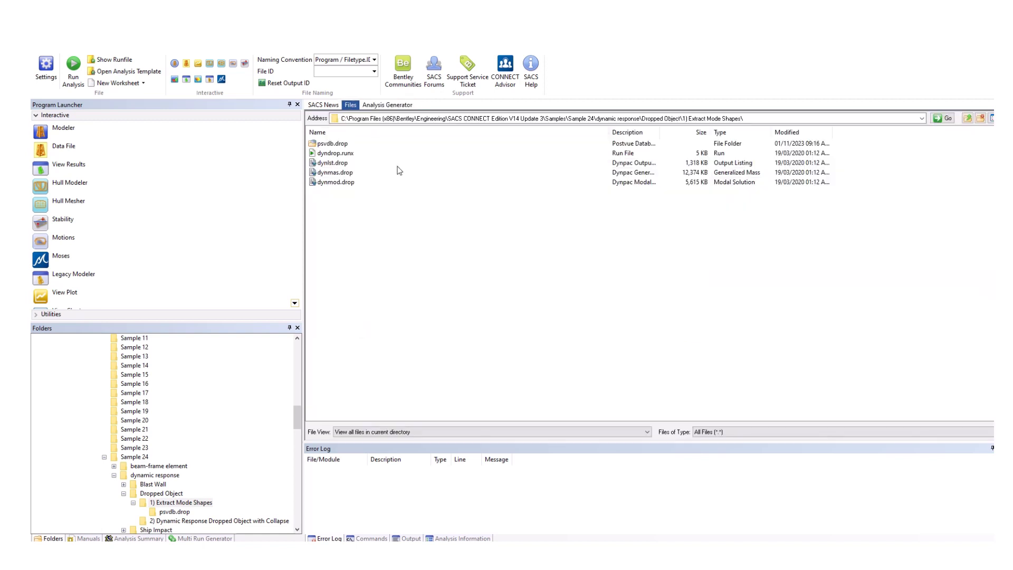
left_click(966, 118)
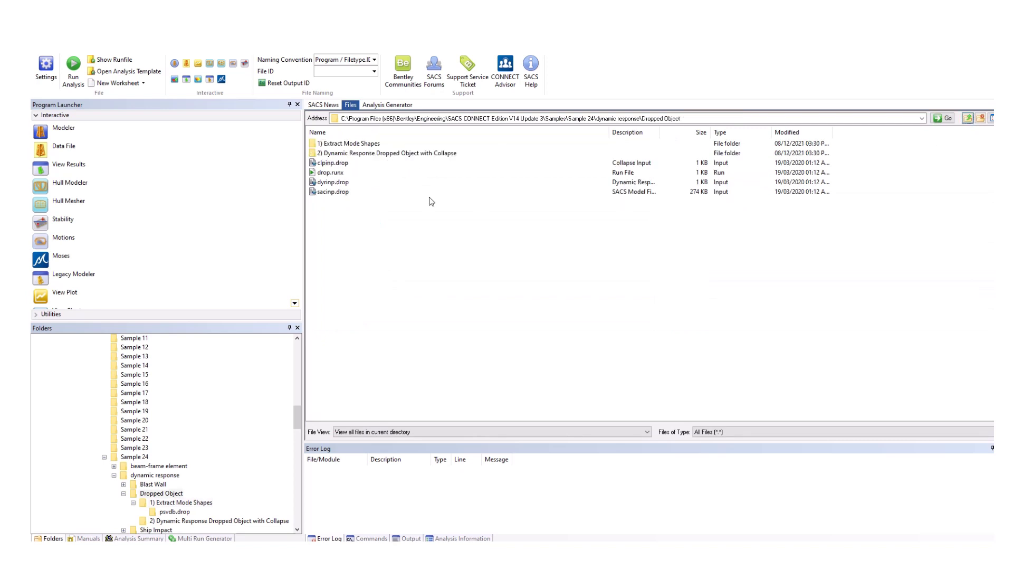
double_click(398, 154)
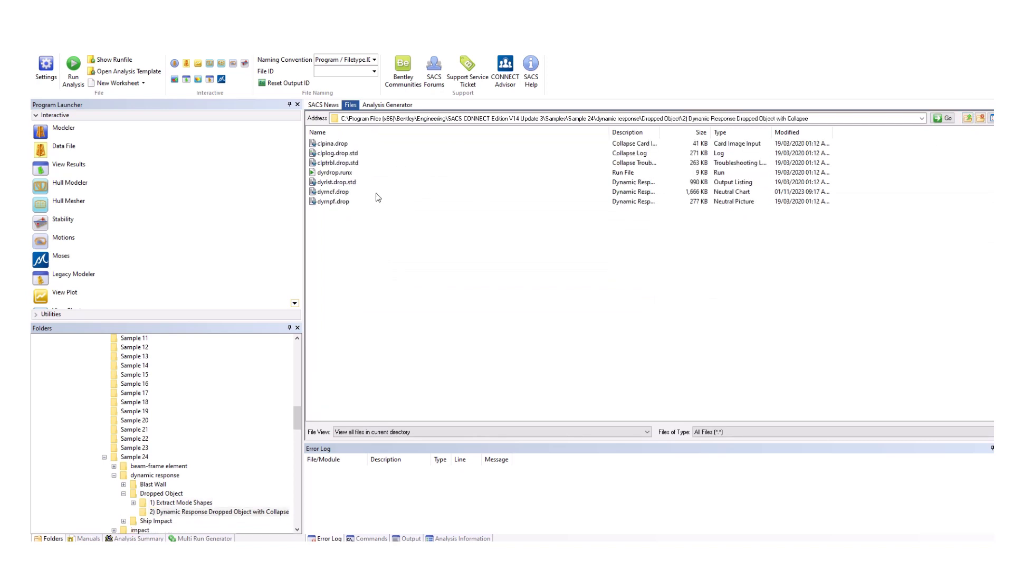
- Return to the 1) Extract Mode Shapes folder and open dyndrop.runx to view its input and output files
left_click(966, 119)
double_click(376, 146)
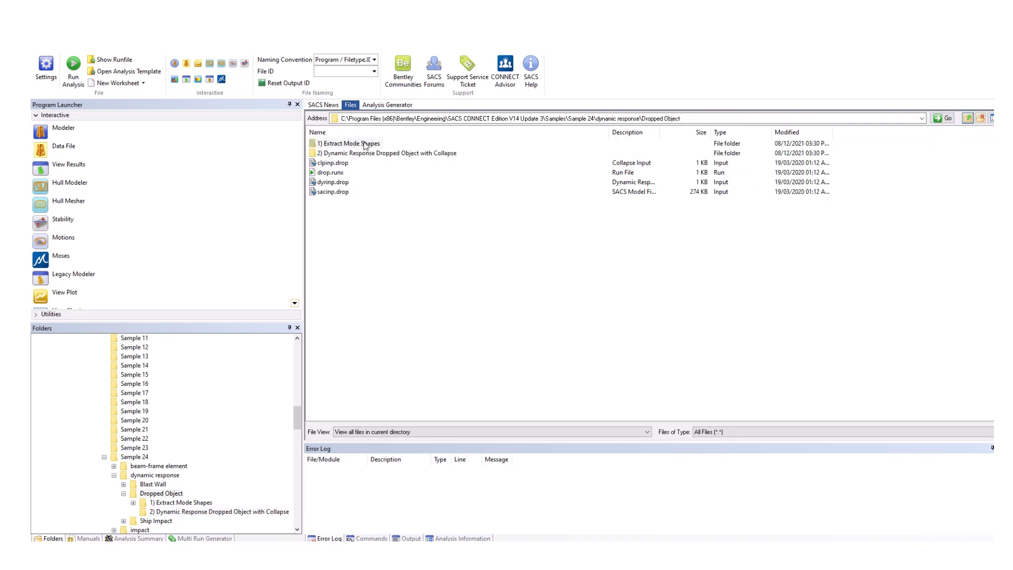
double_click(352, 154)
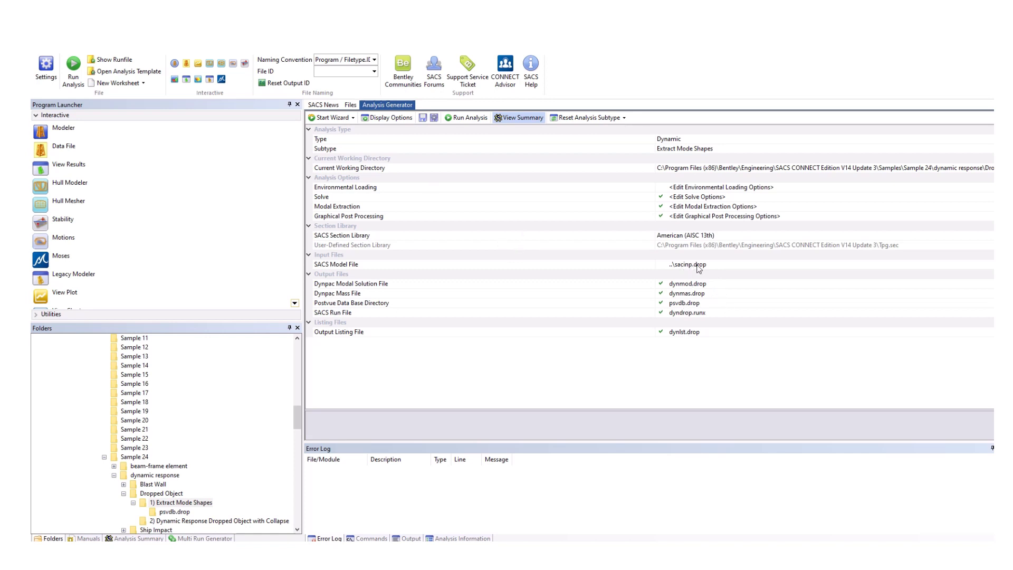
- Leave the mode shape run and open the 2) Dynamic Response Dropped Object with Collapse folder under Dropped Object
left_click(351, 105)
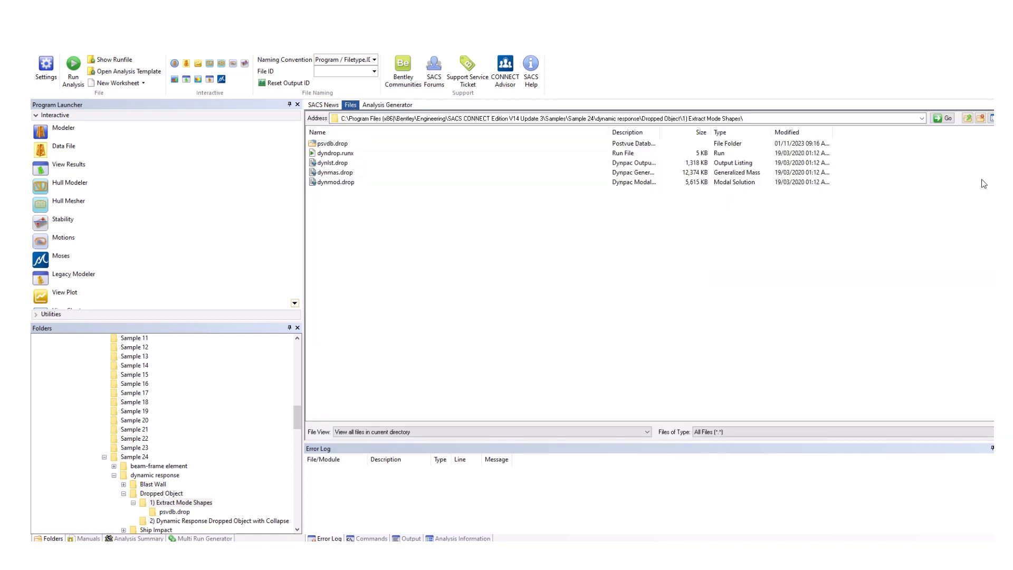
left_click(968, 118)
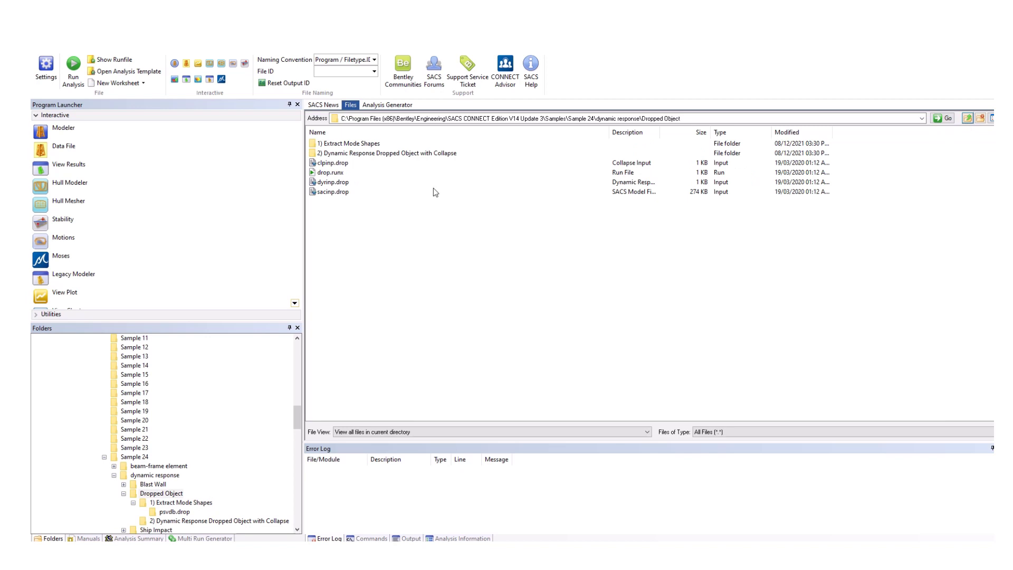
double_click(428, 153)
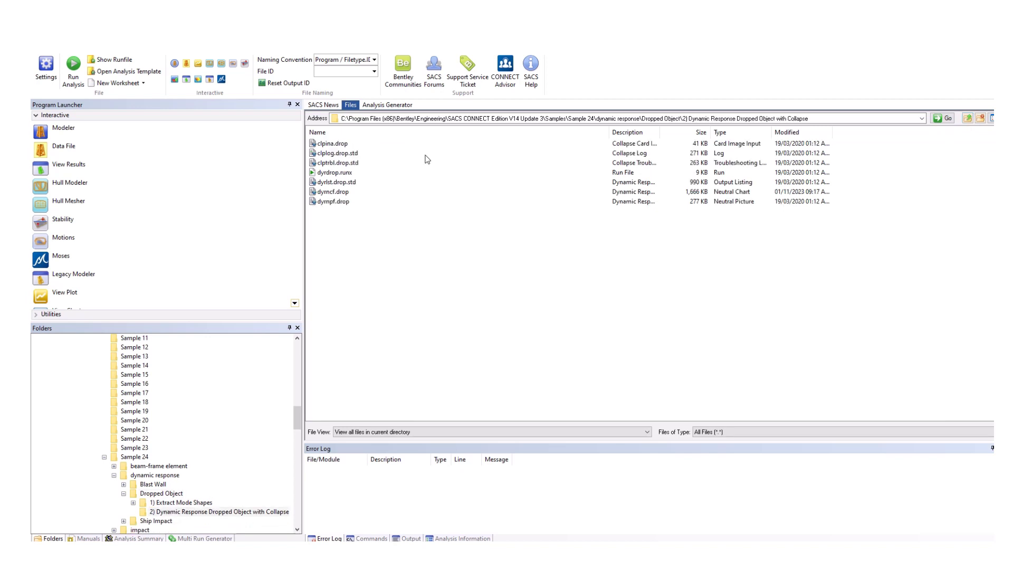
- Open dyrdrop.runx and bring up its dynamic response input file, dyrinp.drop, for viewing in the data generator
double_click(342, 172)
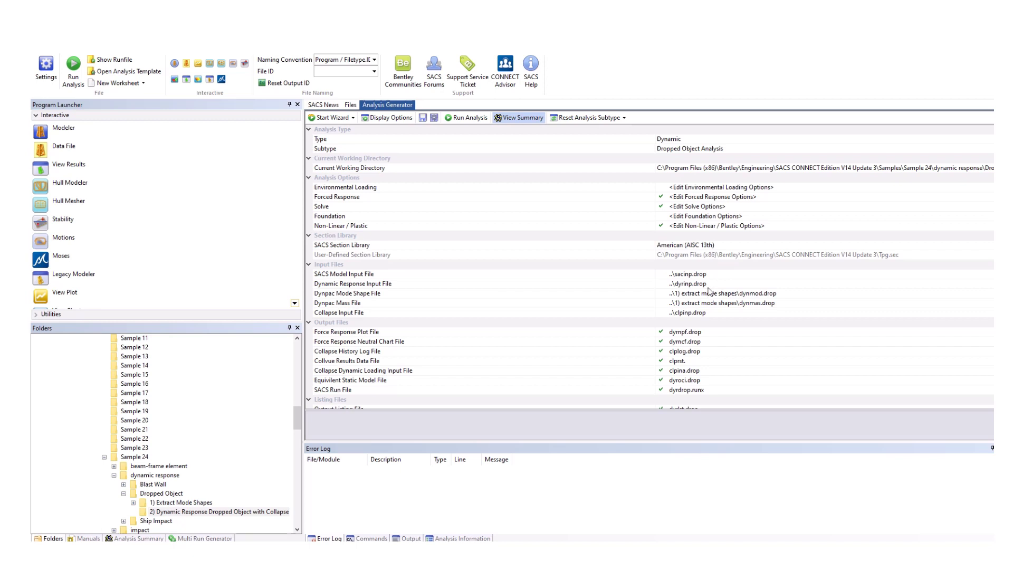
left_click(862, 285)
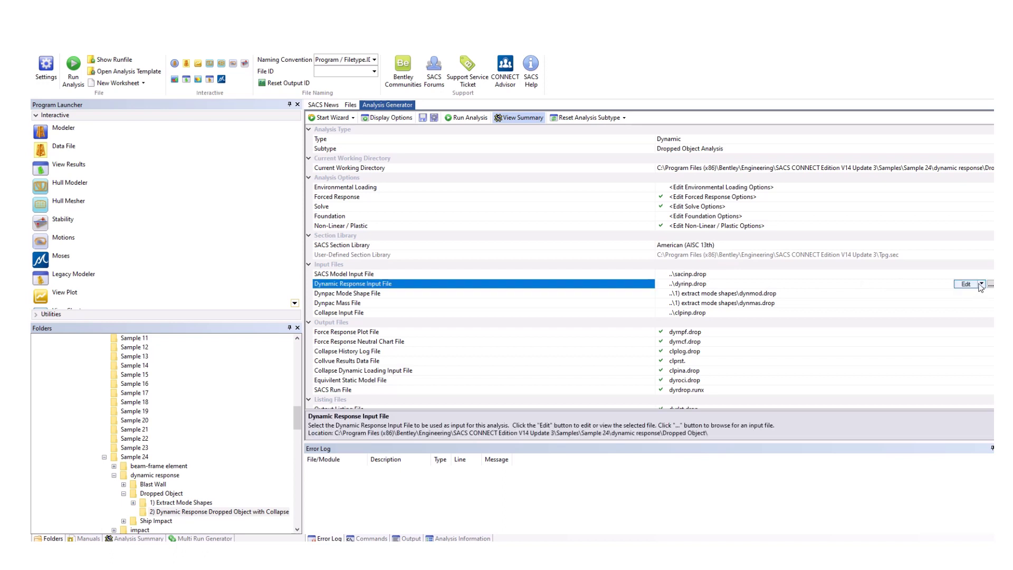
left_click(981, 285)
left_click(947, 297)
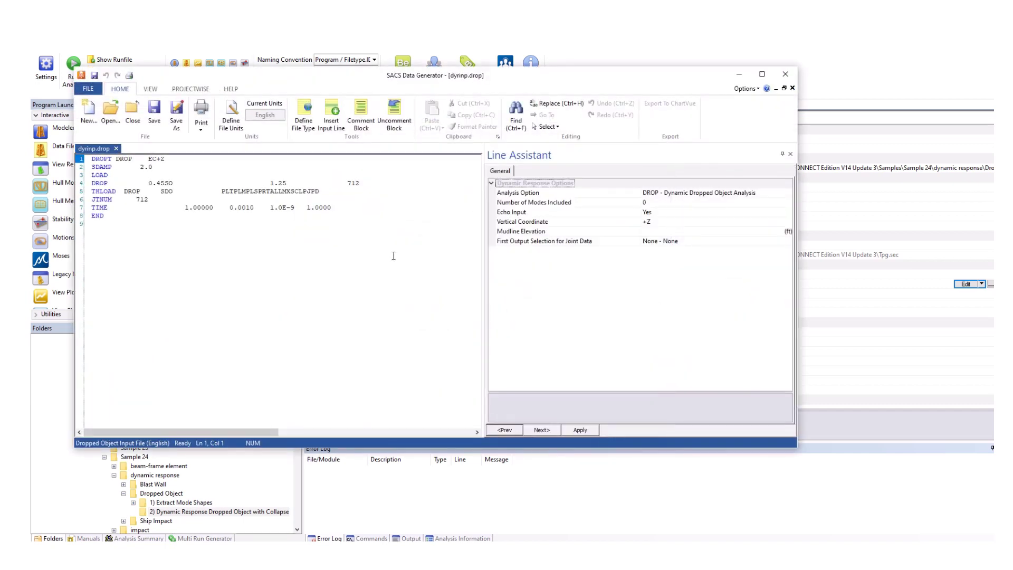
- Examine the analysis option on the DROPT line, the overall modal damping on SDAMP and the LOAD line
left_click(127, 159)
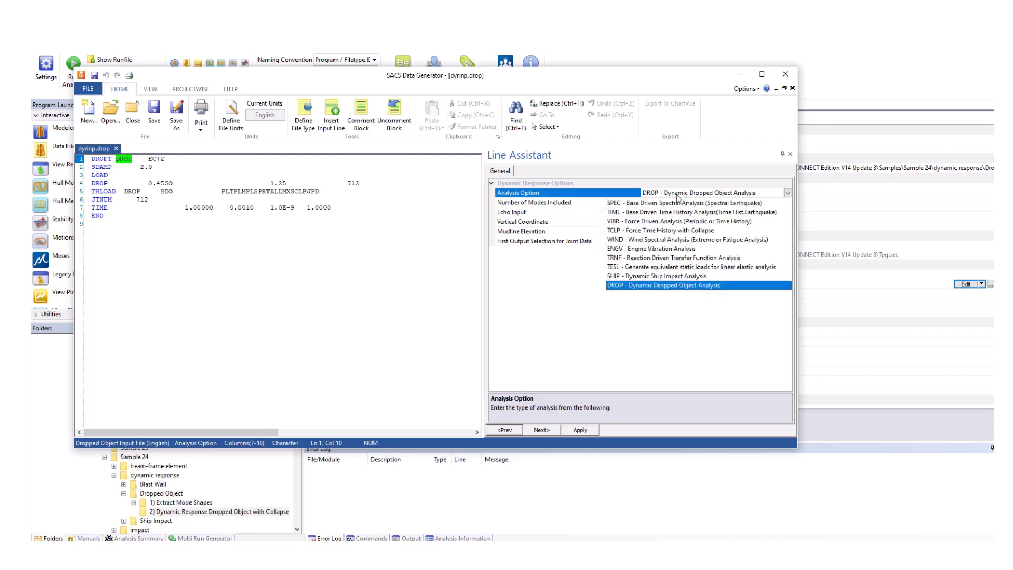
left_click(677, 197)
left_click(678, 195)
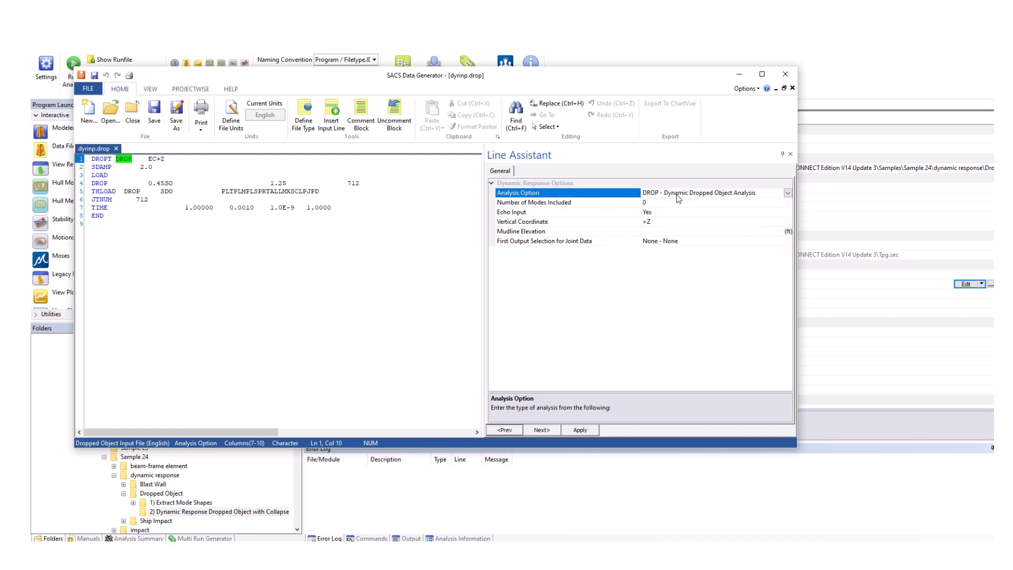
left_click(142, 167)
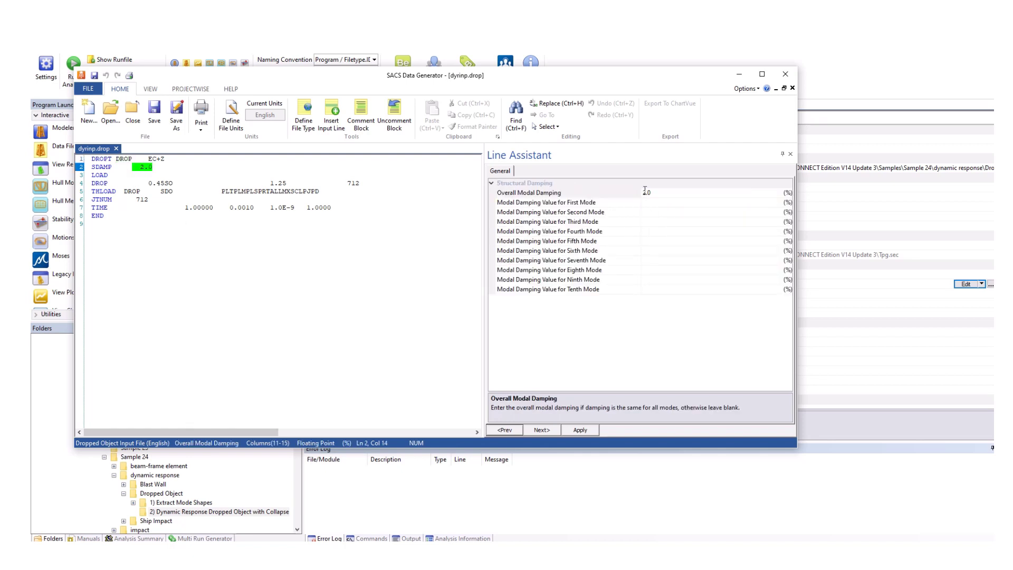
left_click(101, 175)
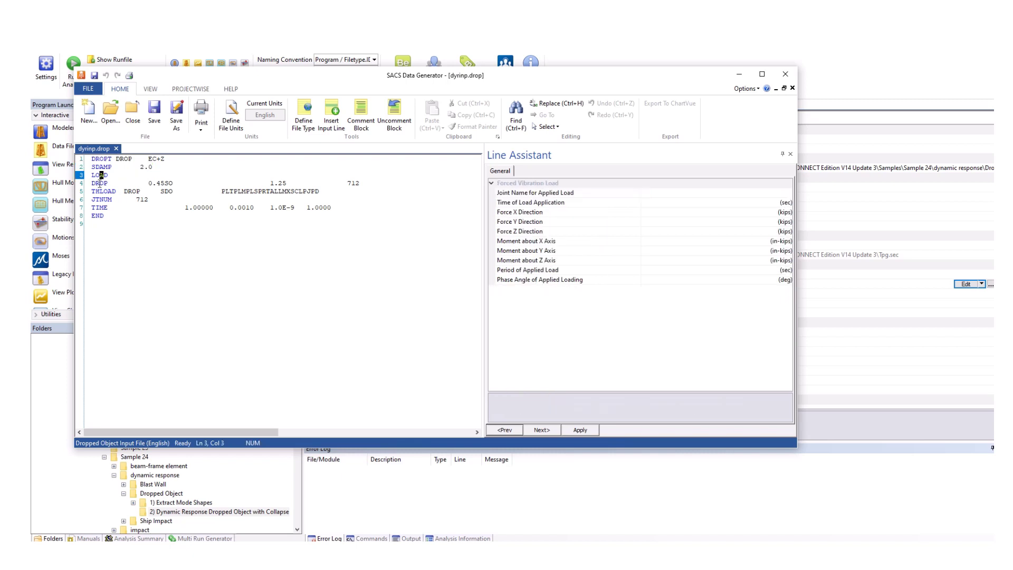
- Review the DROP line's object weight, free fall and adhere options, distance before impact and impact joint number
left_click(100, 183)
left_click(641, 193)
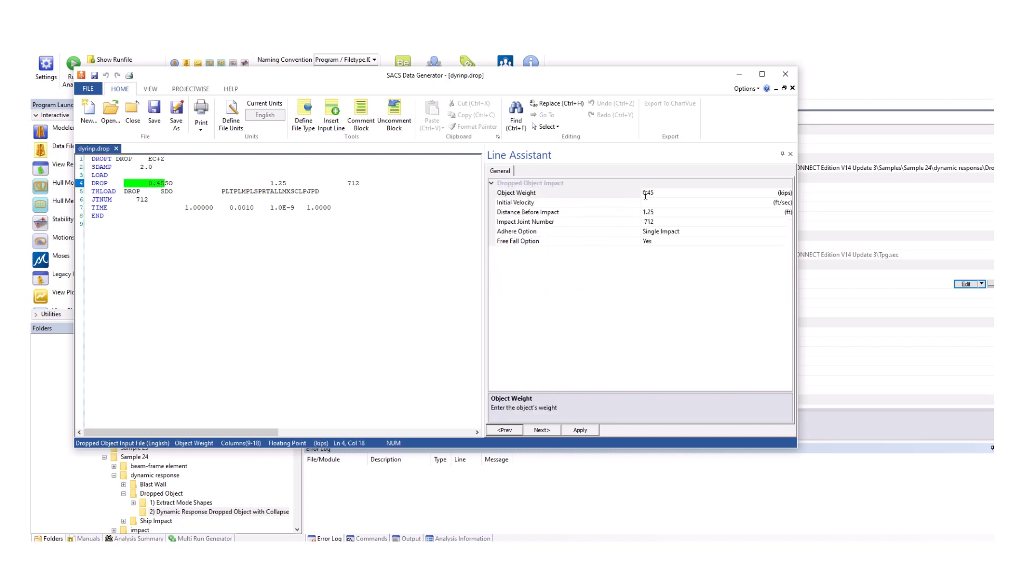
left_click(643, 194)
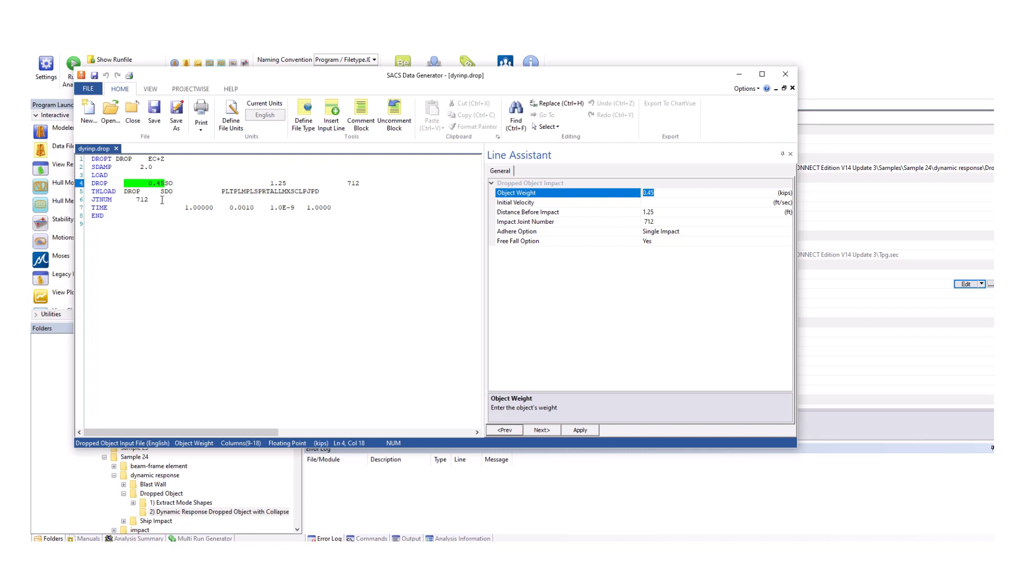
left_click(170, 183)
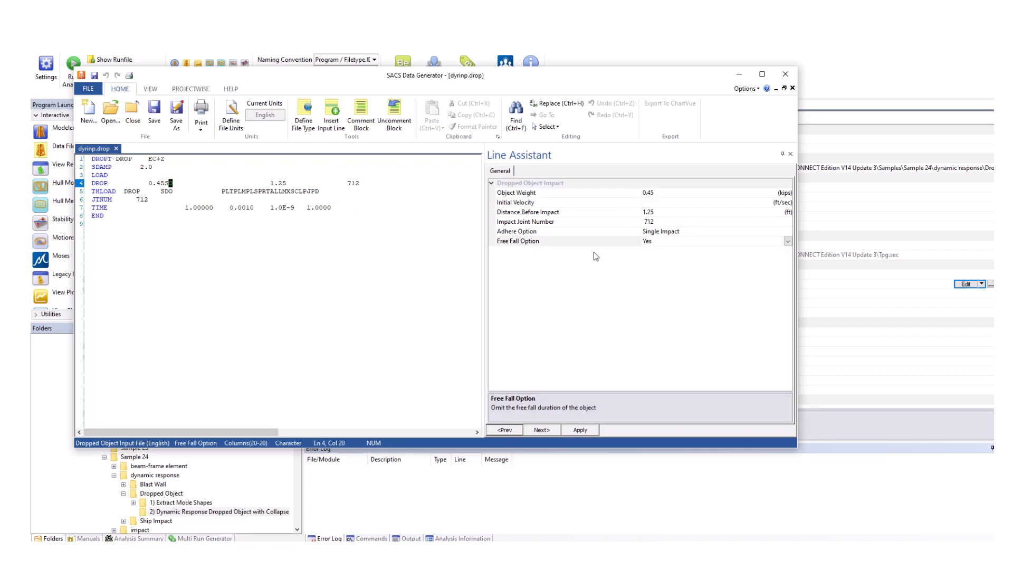
left_click(167, 182)
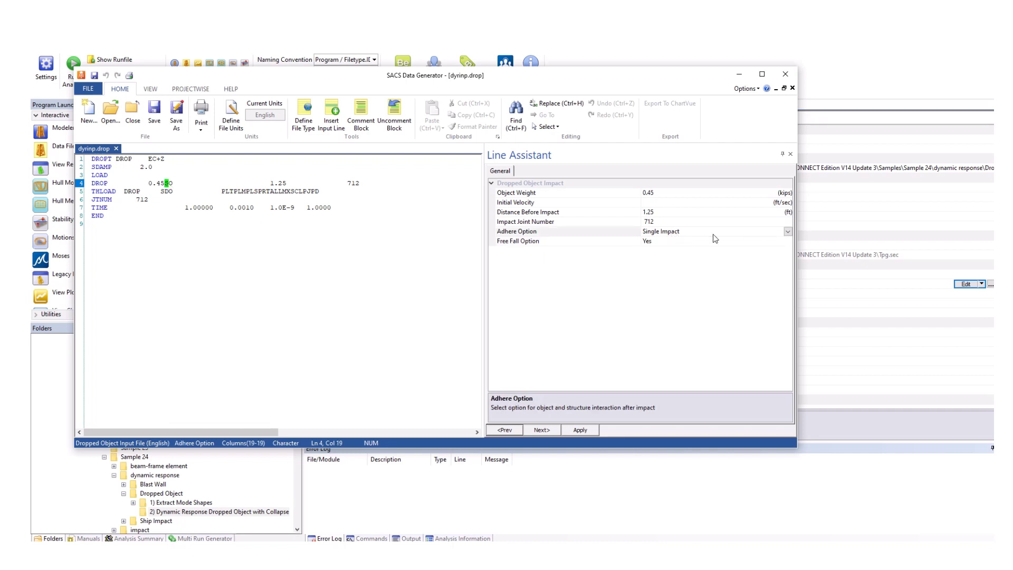
left_click(564, 222)
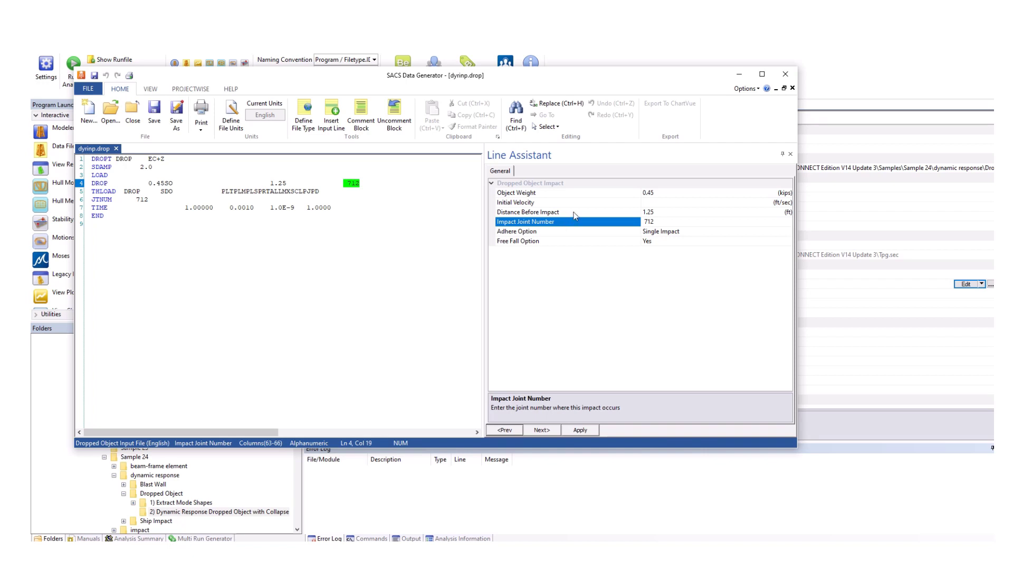
left_click(574, 212)
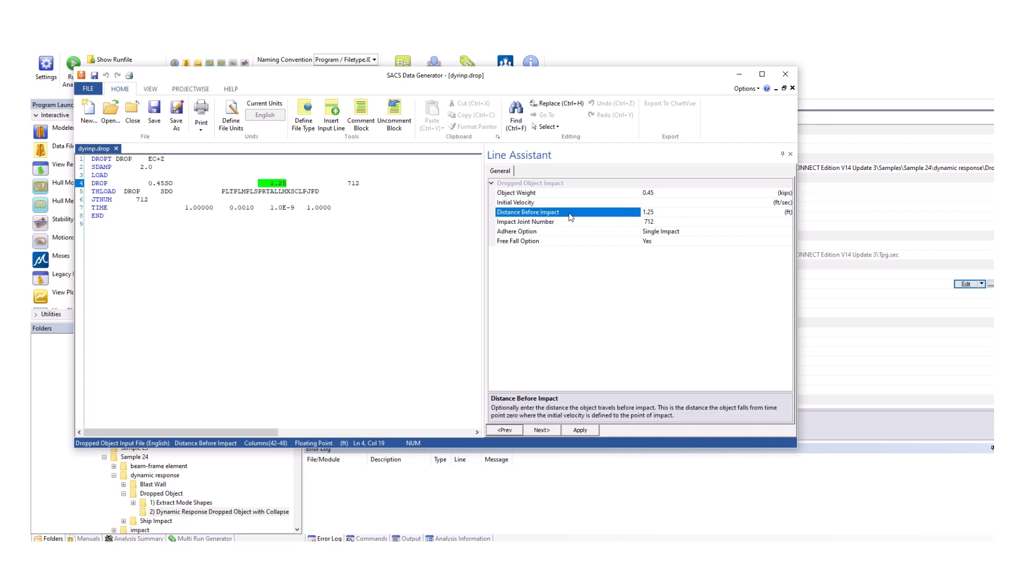
left_click(352, 183)
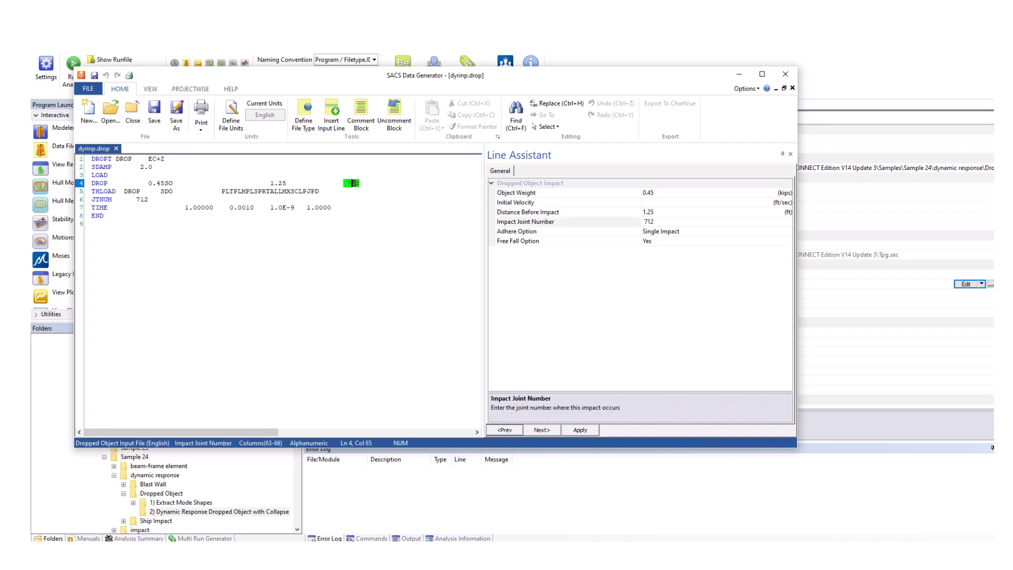
- Inspect the THLOAD line's time history source, damping type and output selections
left_click(104, 191)
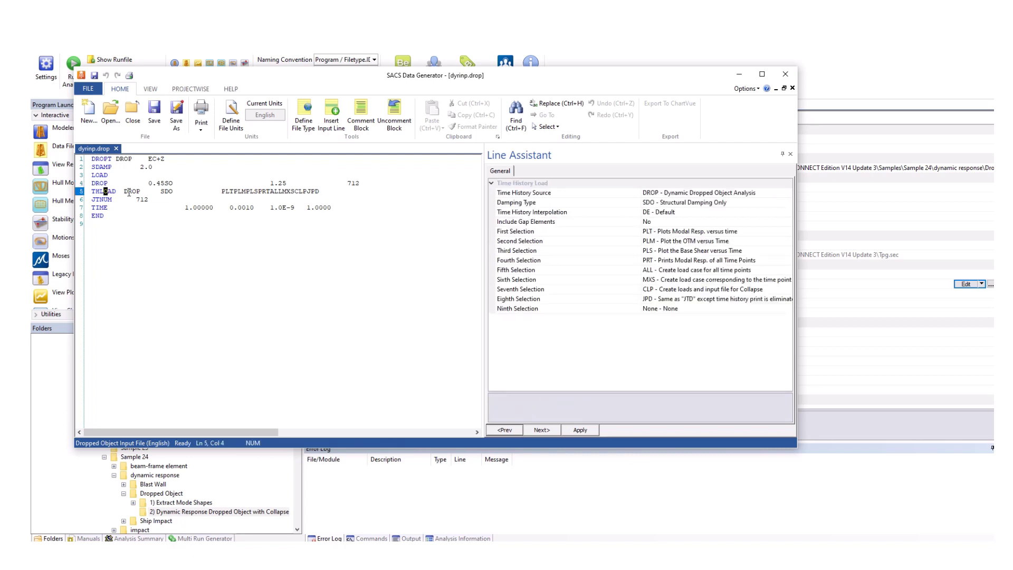
left_click(130, 192)
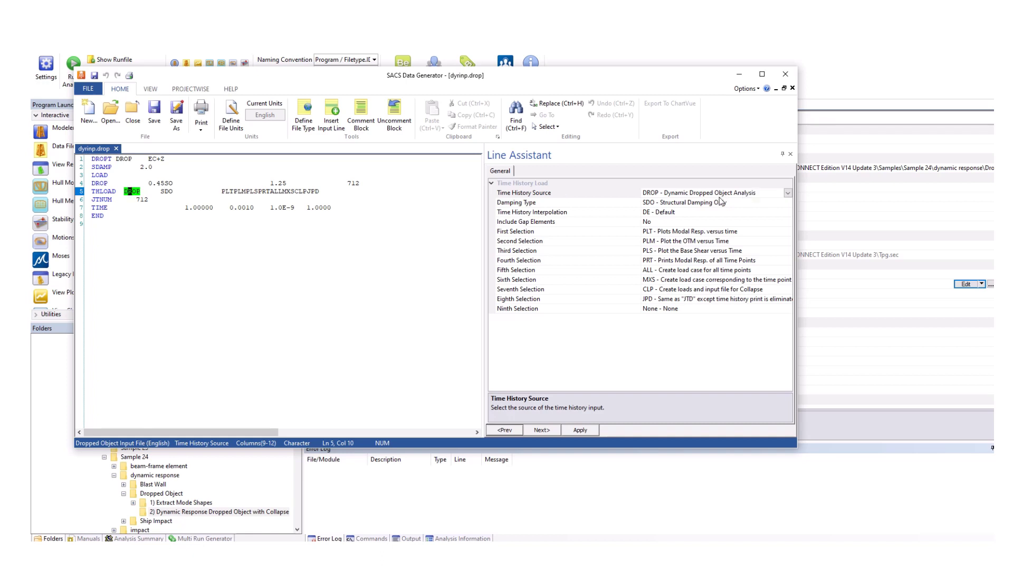
left_click(167, 192)
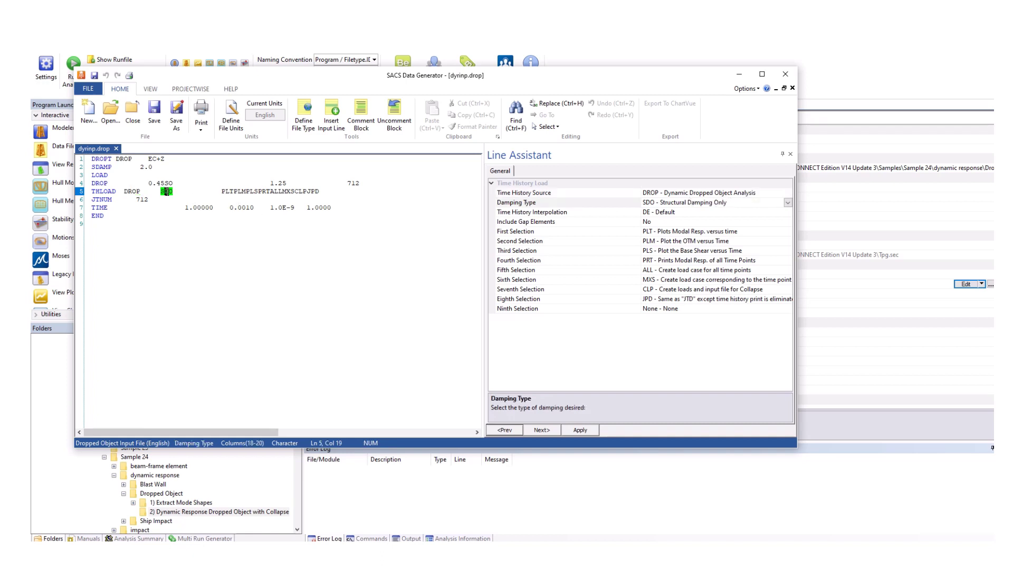
left_click(231, 192)
left_click(240, 192)
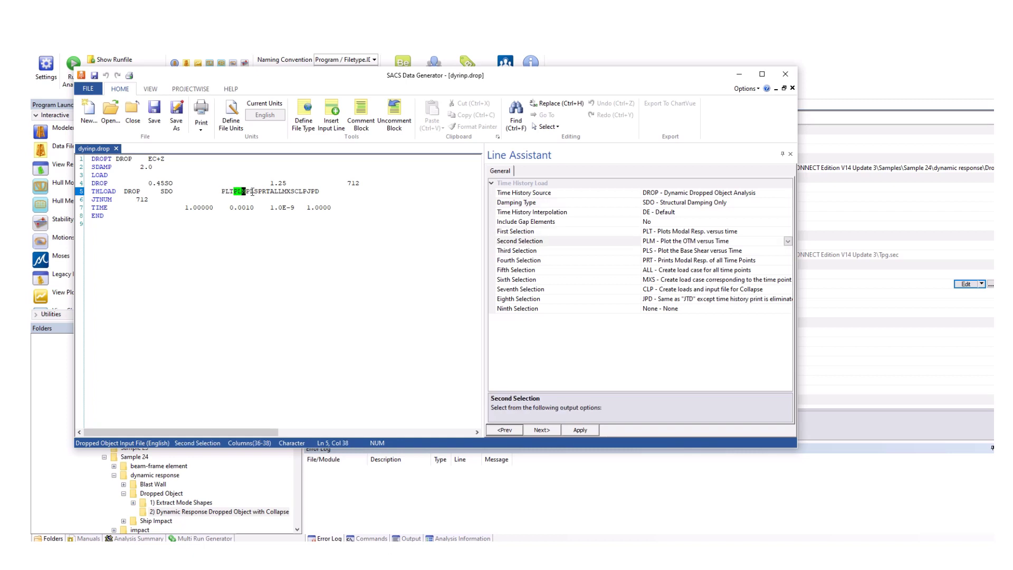
left_click(266, 192)
left_click(227, 192)
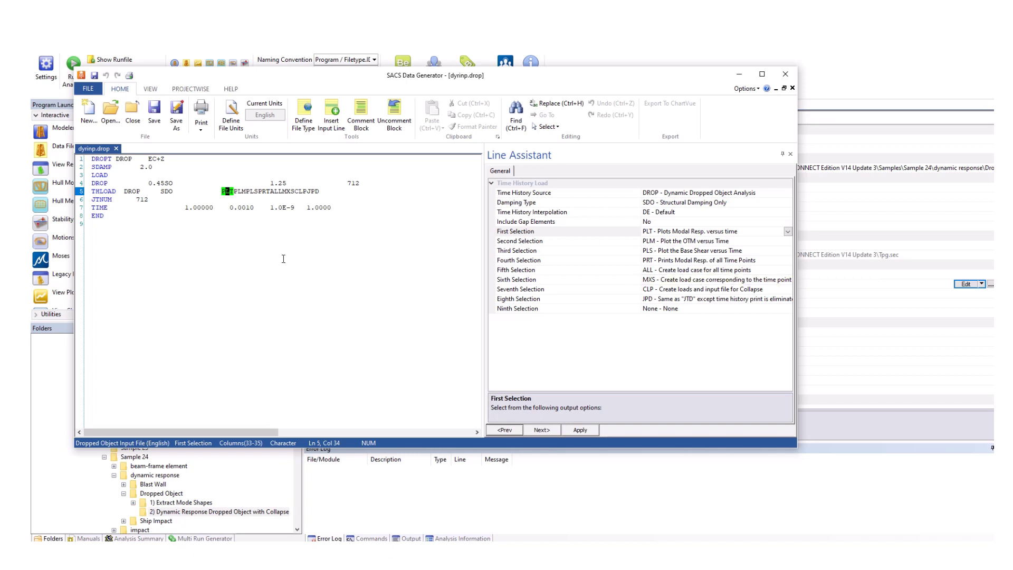
- Review the JTNUM joint selection and the TIME line's integration control settings, and close dyrinp.drop without saving
left_click(144, 200)
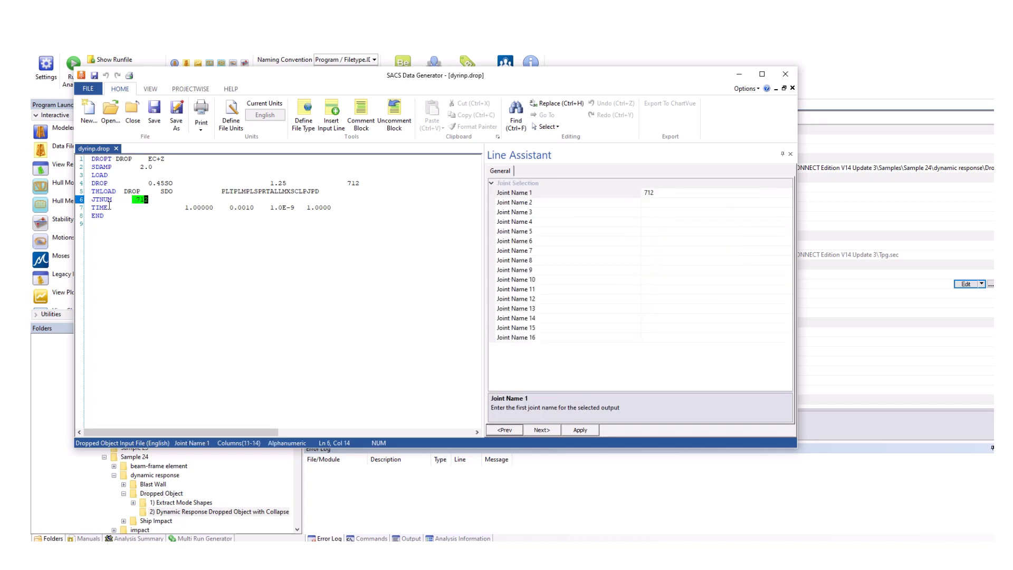
left_click(196, 207)
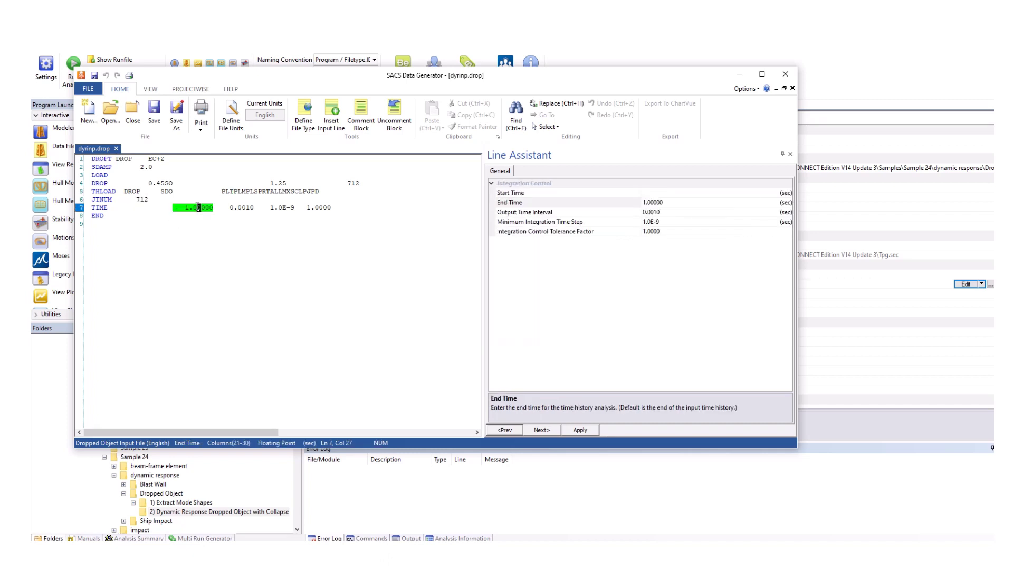
left_click(653, 193)
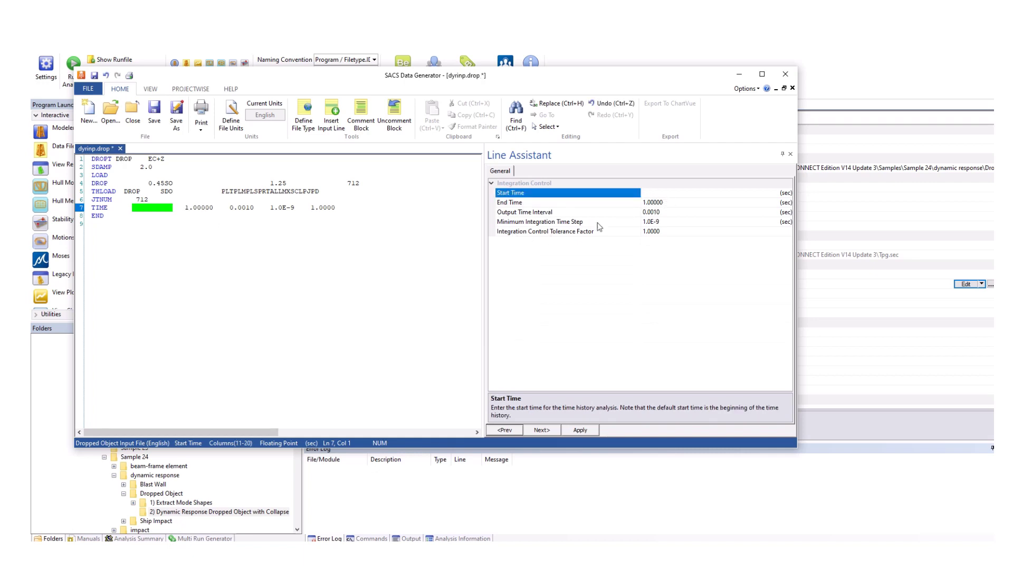
left_click(646, 212)
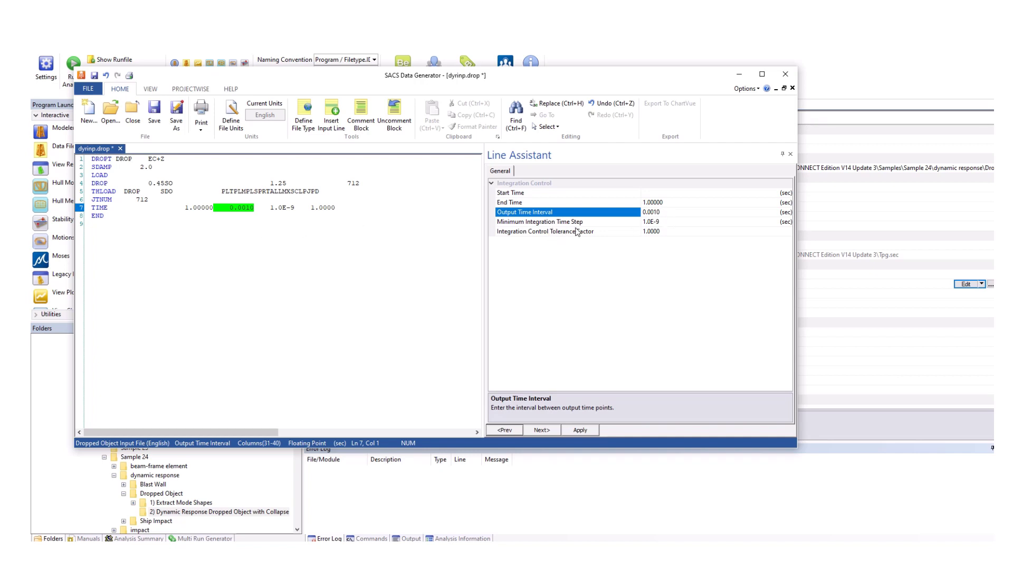
left_click(564, 223)
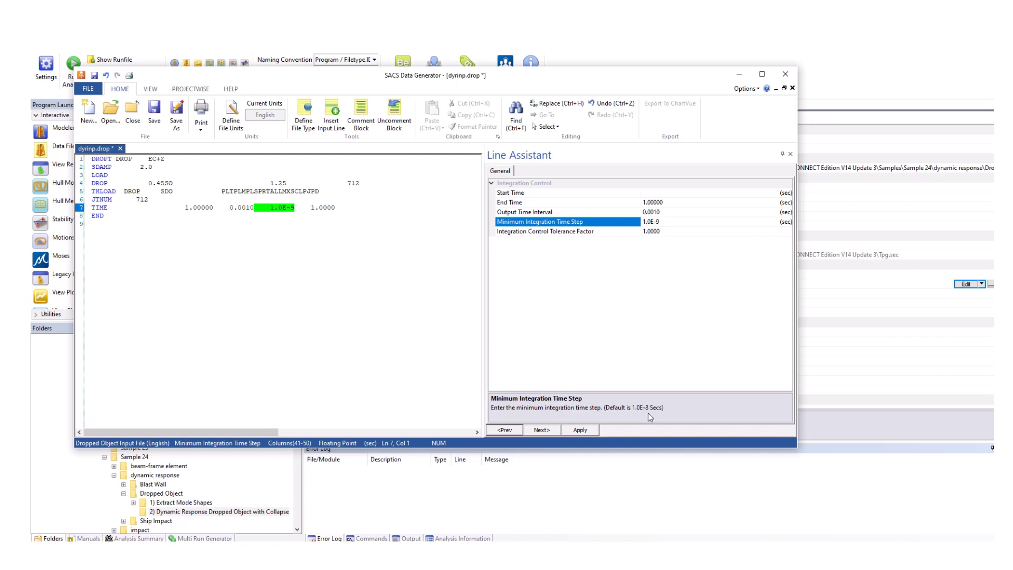
left_click(560, 232)
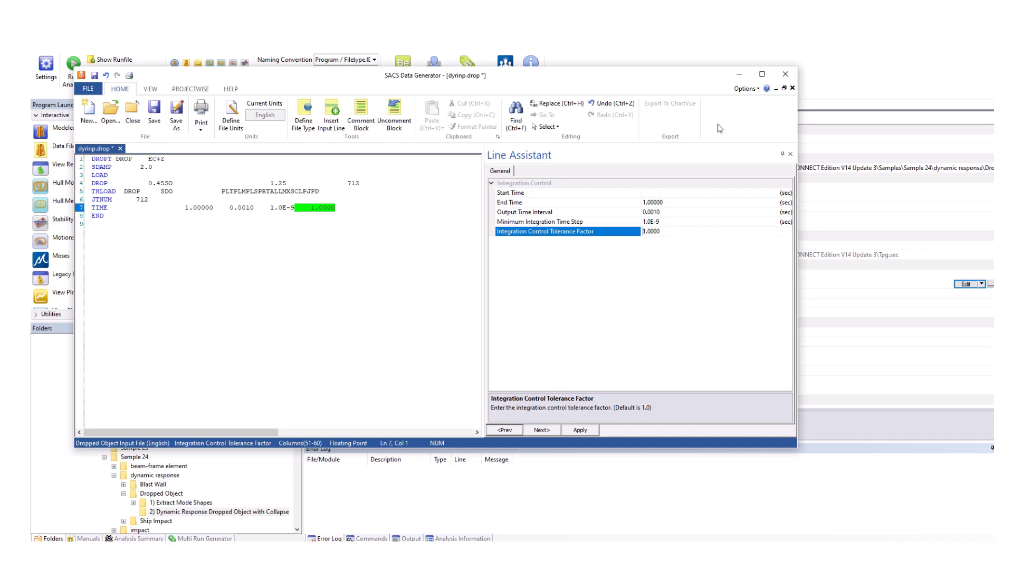
left_click(785, 74)
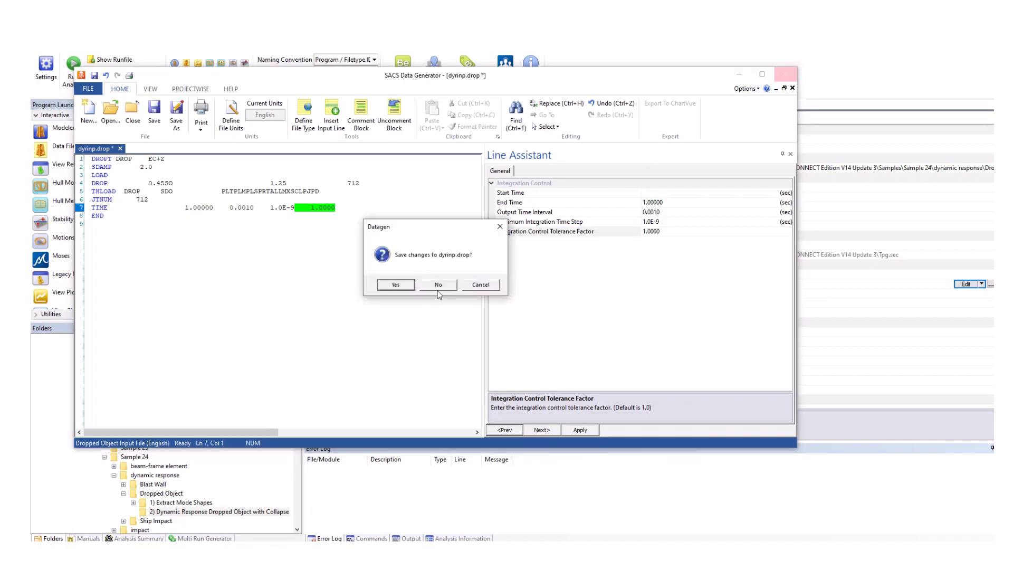
left_click(438, 286)
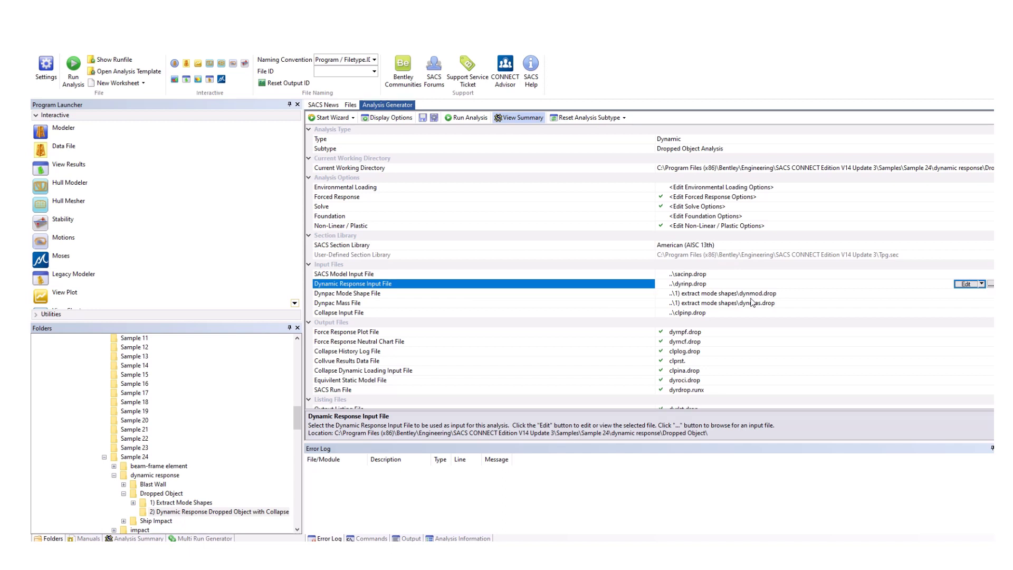
- Open the analysis's collapse input file, clpinp.drop, for viewing in the data generator
key("Down")
key("Down")
key("Down")
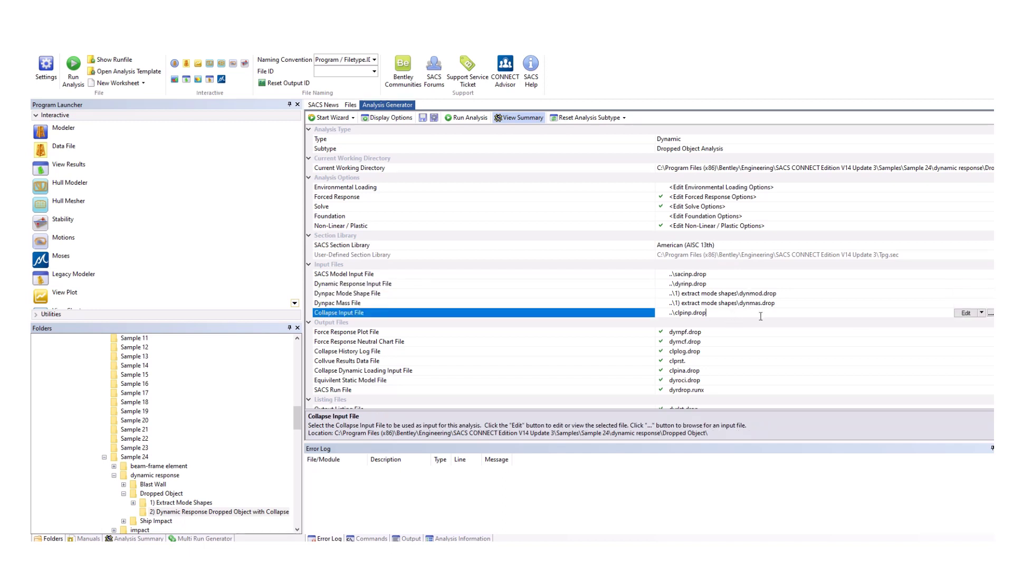
left_click(981, 313)
left_click(950, 325)
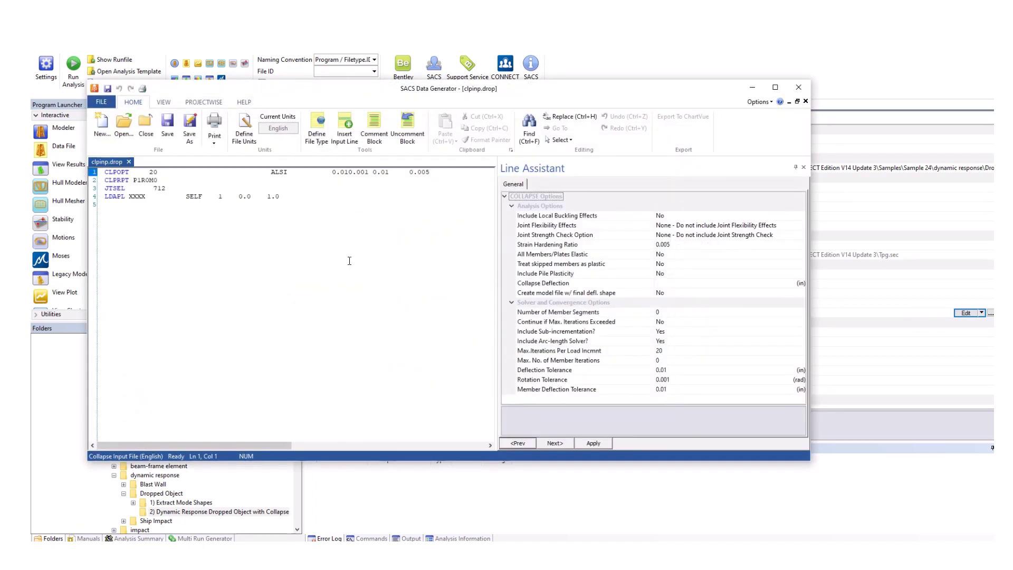
- Examine the collapse options, report selection, joint selection and the LDAPL loading sequence's load case and number of increments in clpinp.drop
left_click(151, 172)
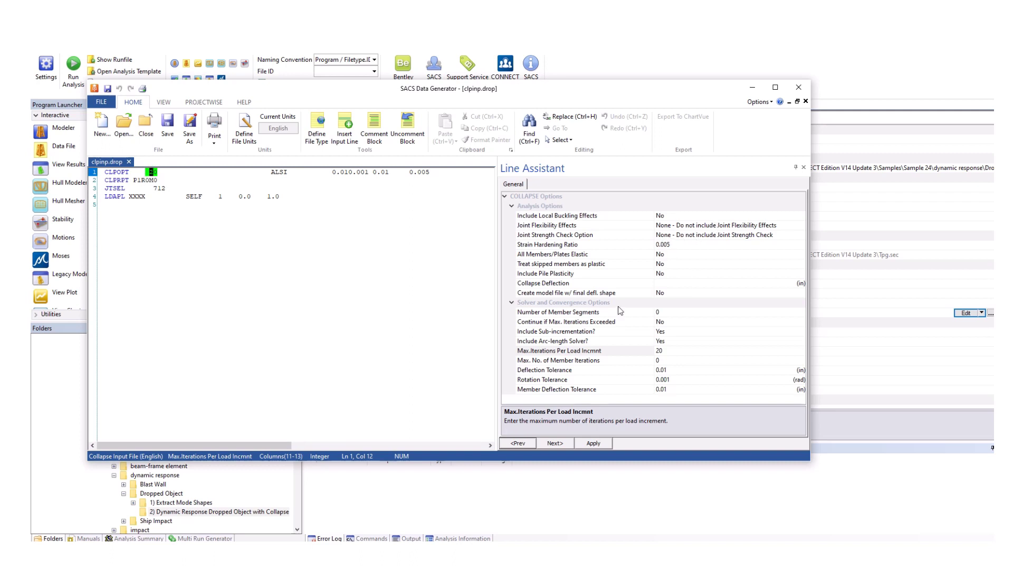
left_click(141, 181)
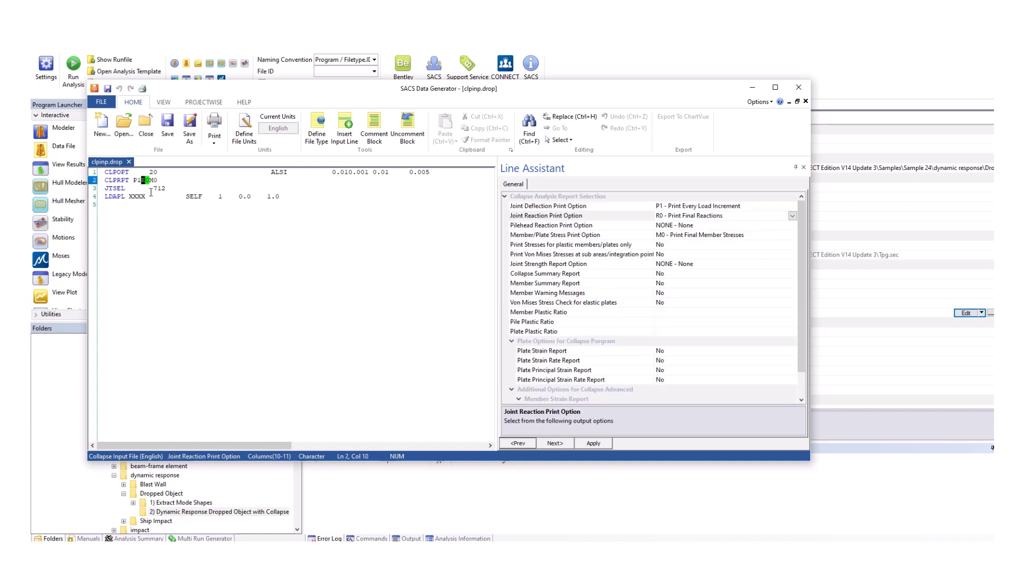
left_click(159, 188)
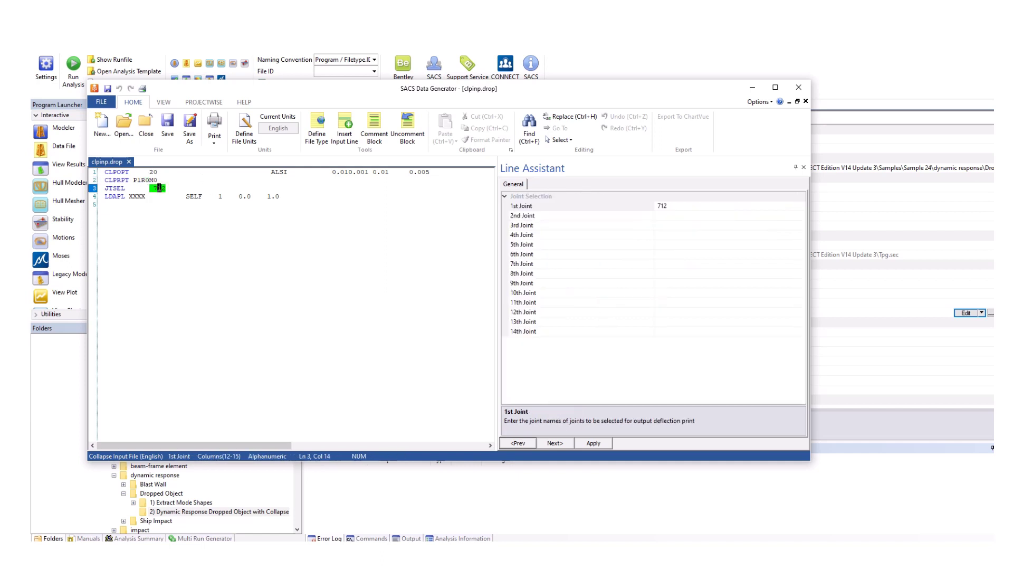
left_click(133, 197)
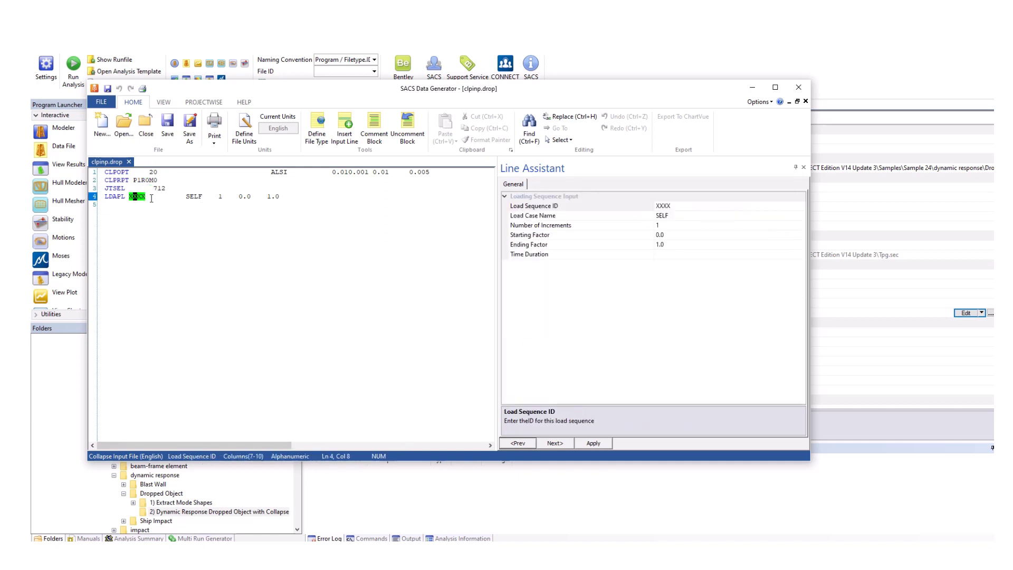
left_click(655, 216)
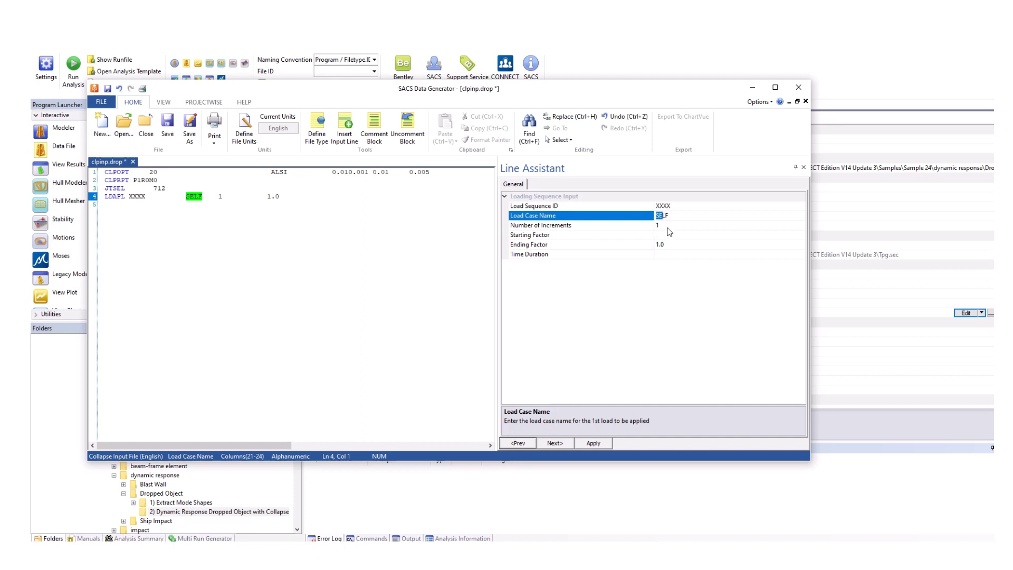
left_click(667, 226)
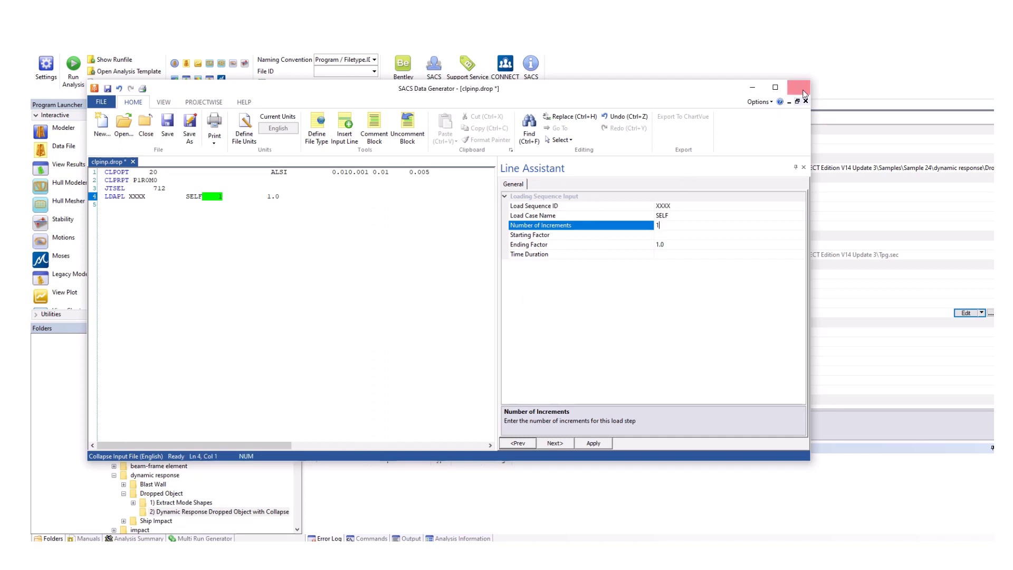
- Close clpinp.drop without saving and review the analysis's output files and output listing file in the Analysis Generator
left_click(798, 87)
left_click(452, 298)
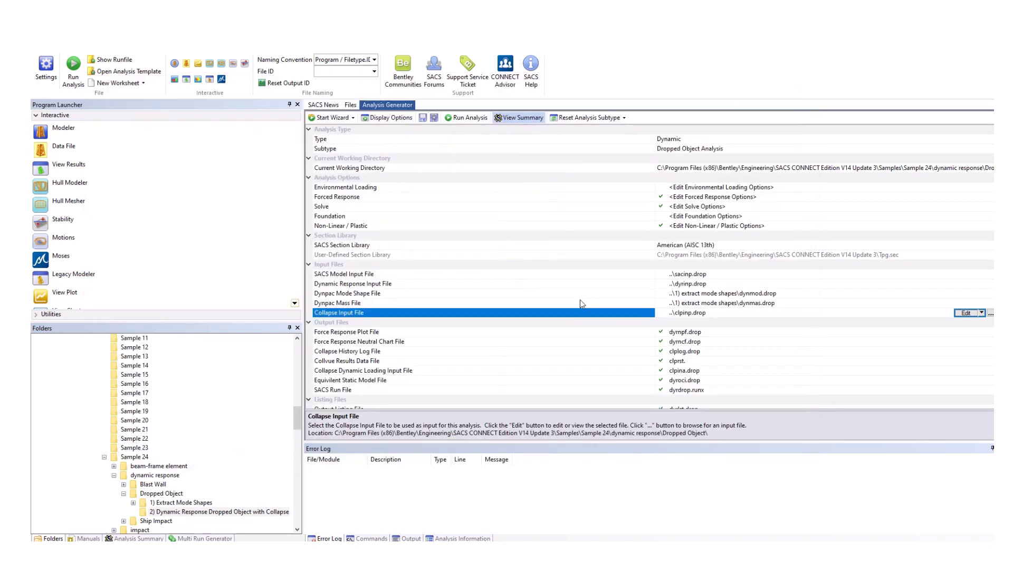
left_click(702, 363)
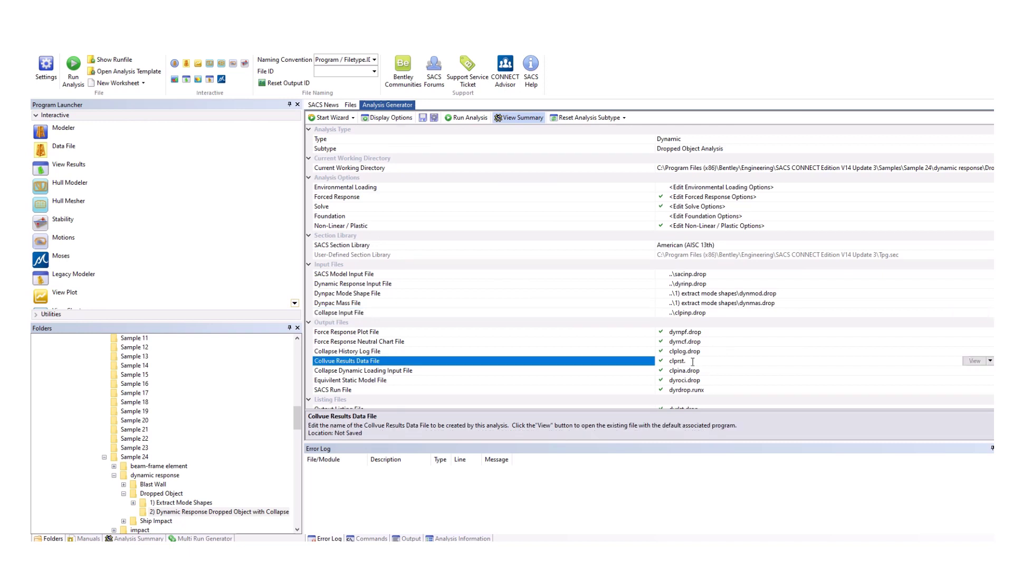
left_click(712, 381)
scroll(704, 389, "down", 1)
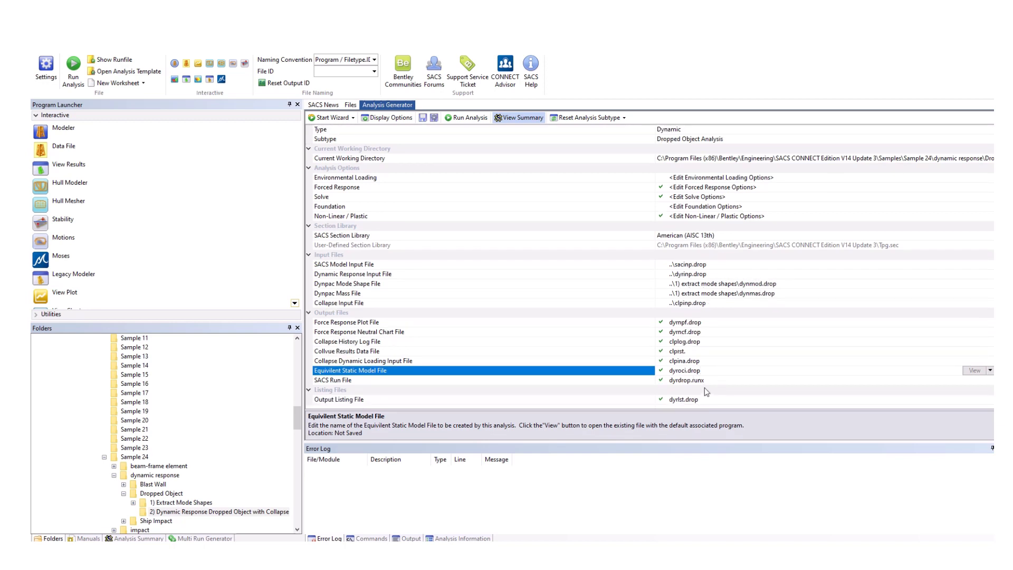
left_click(721, 401)
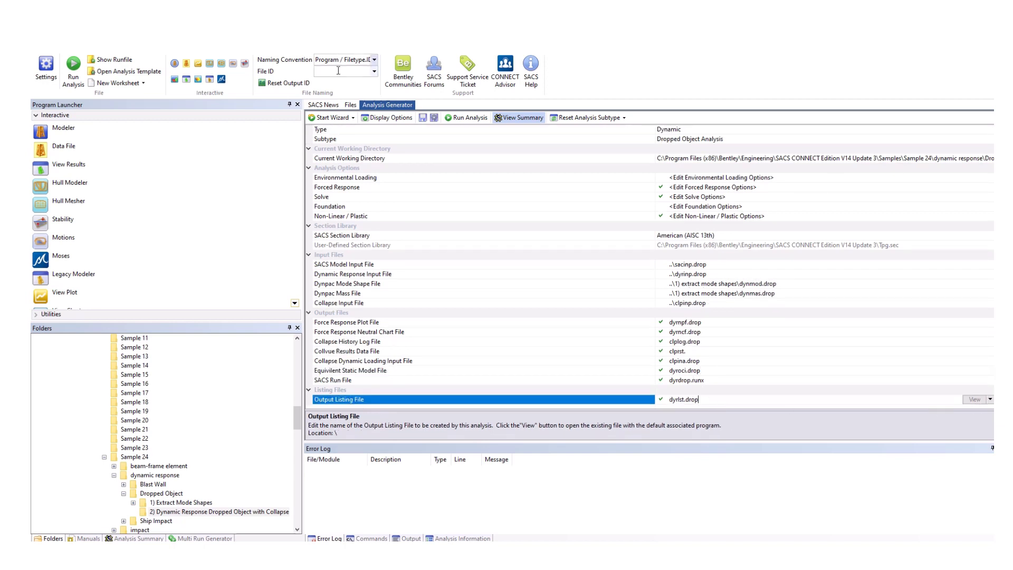
- Open the dyrlst.drop.std output listing from the analysis folder and go through its reports to the joint deflection reports
left_click(351, 105)
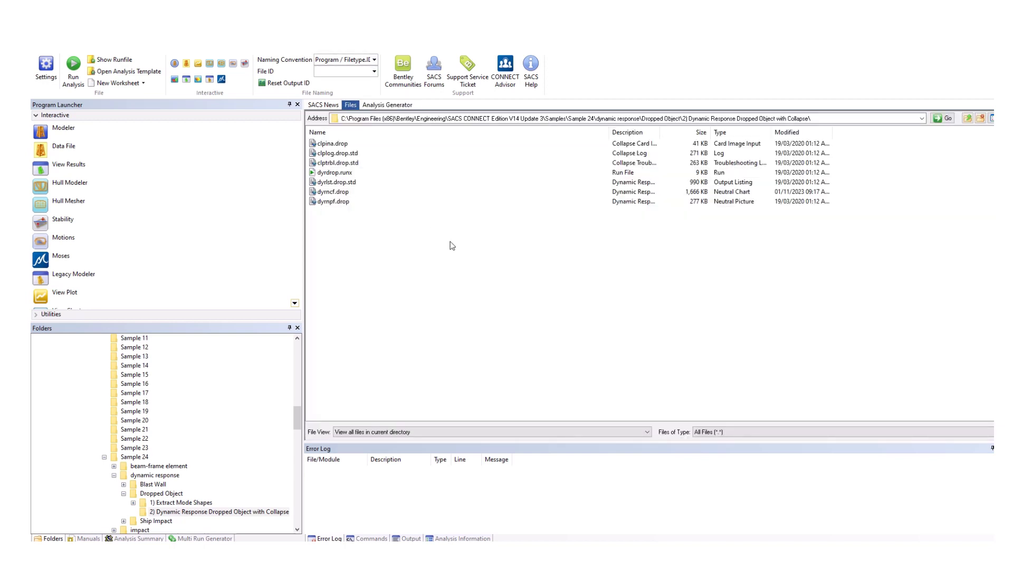
double_click(335, 183)
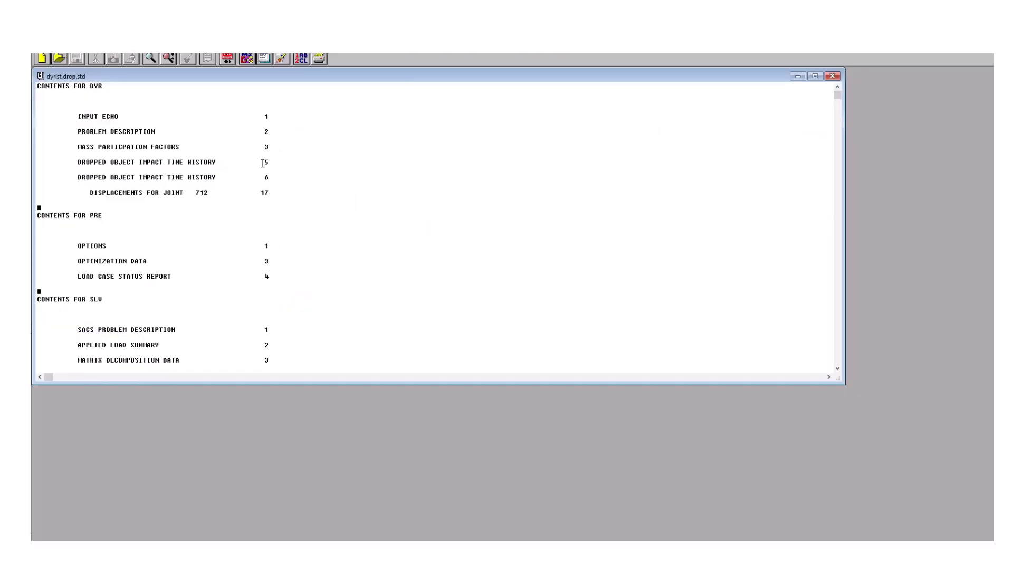
double_click(354, 79)
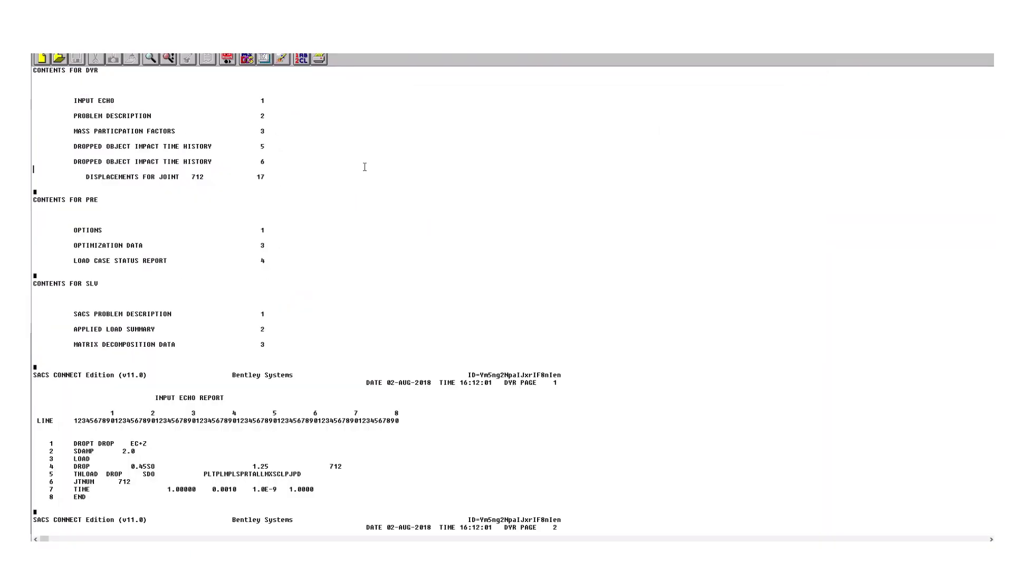
scroll(364, 166, "down", 20)
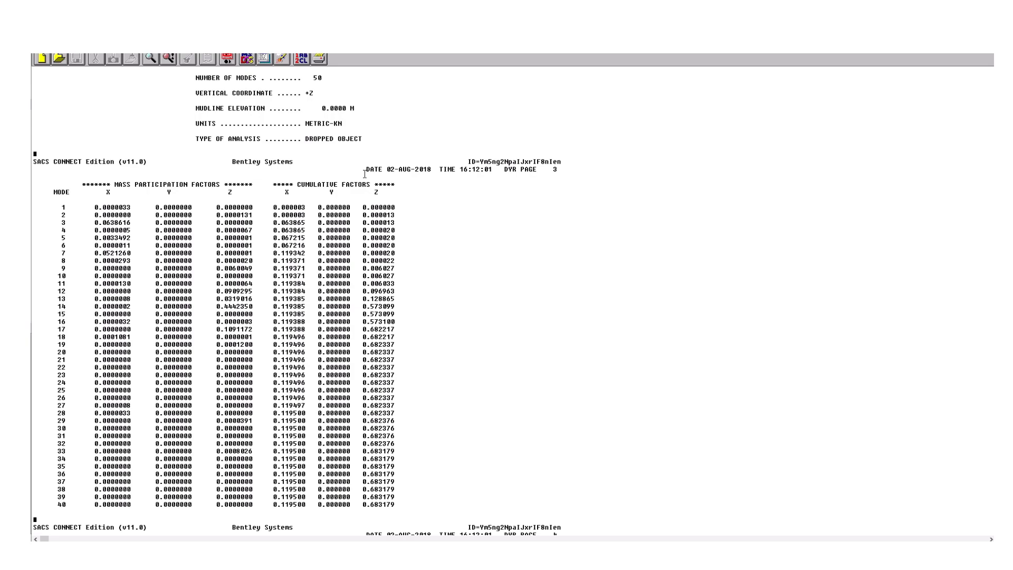
scroll(365, 174, "down", 20)
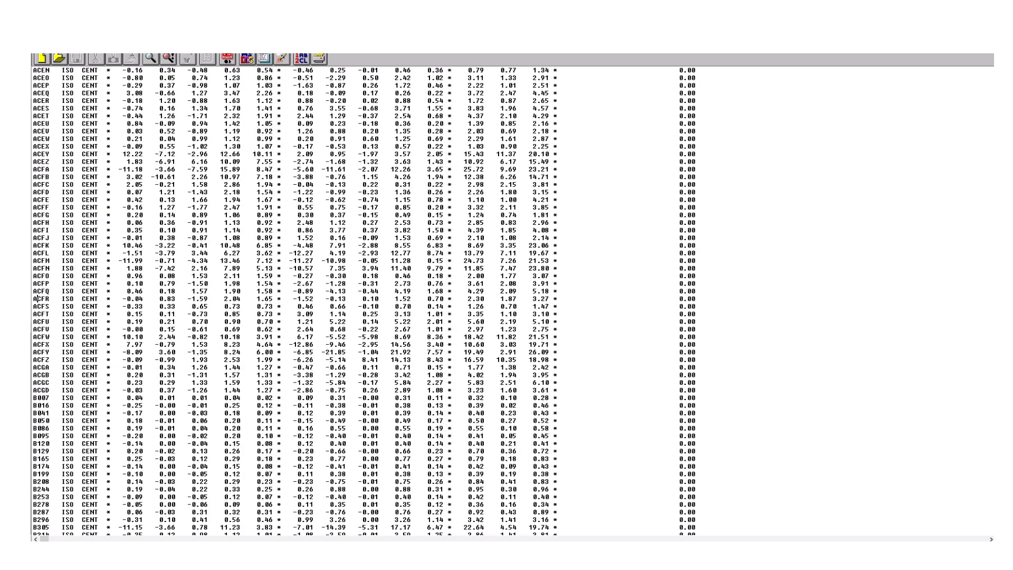
scroll(37, 299, "down", 20)
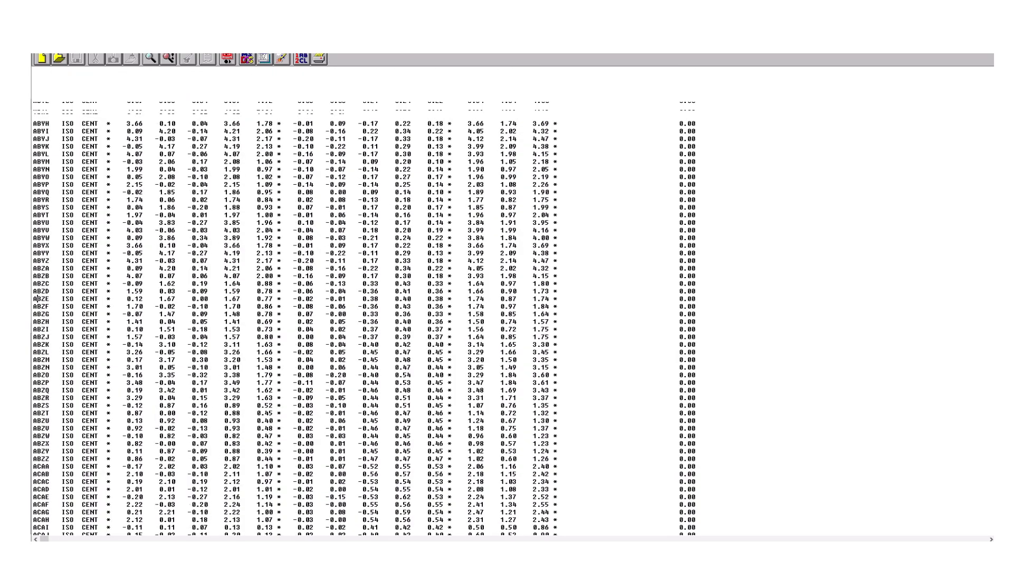
scroll(194, 302, "down", 20)
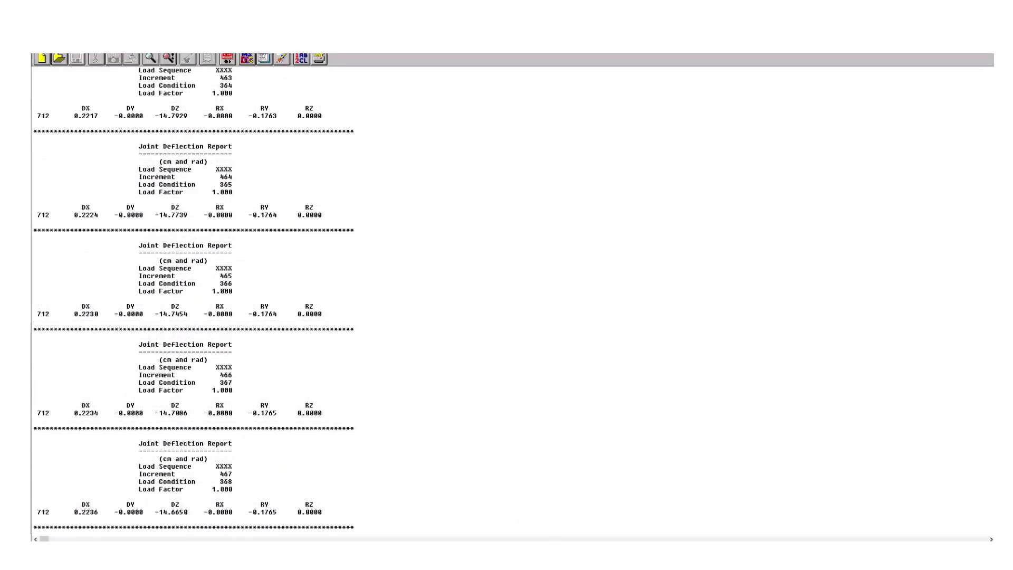
- Compare joint 712's deflections across the load increments of sequence XXXX, and close the output listing
left_click_drag(131, 169, 204, 185)
left_click(247, 195)
left_click(237, 178)
left_click(237, 188)
left_click(237, 195)
scroll(215, 273, "up", 20)
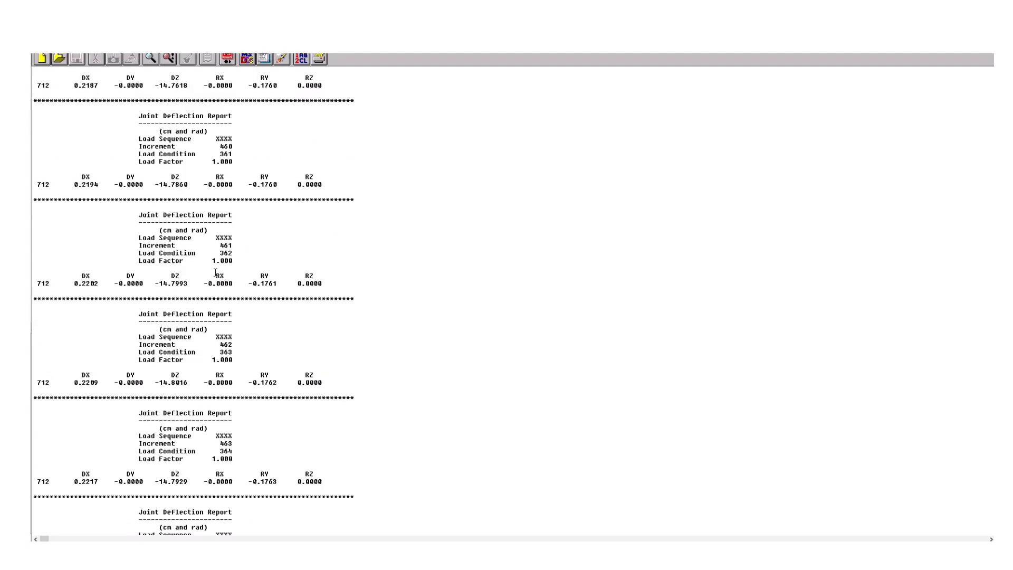
scroll(191, 241, "up", 20)
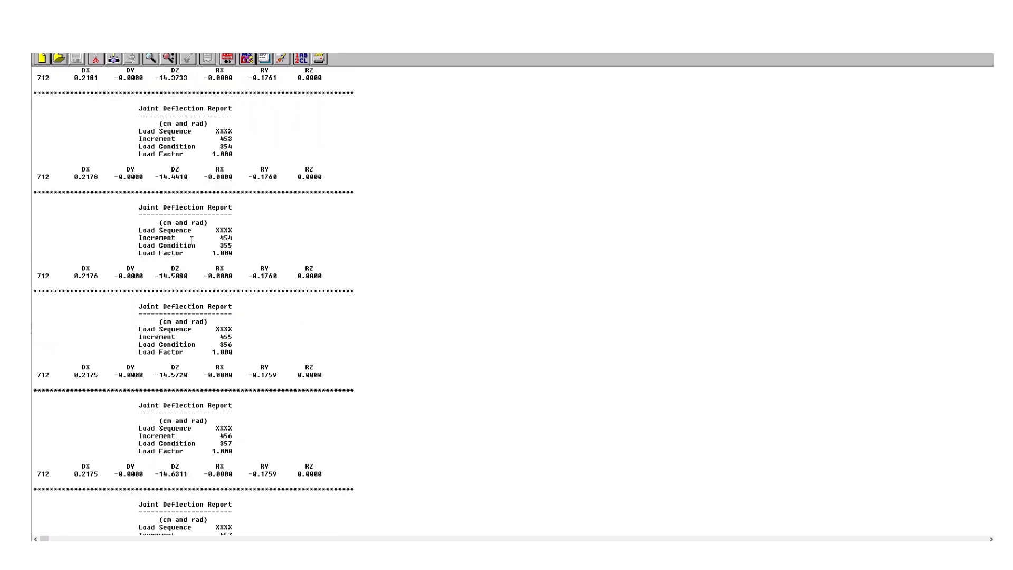
double_click(167, 276)
double_click(170, 376)
scroll(201, 349, "up", 20)
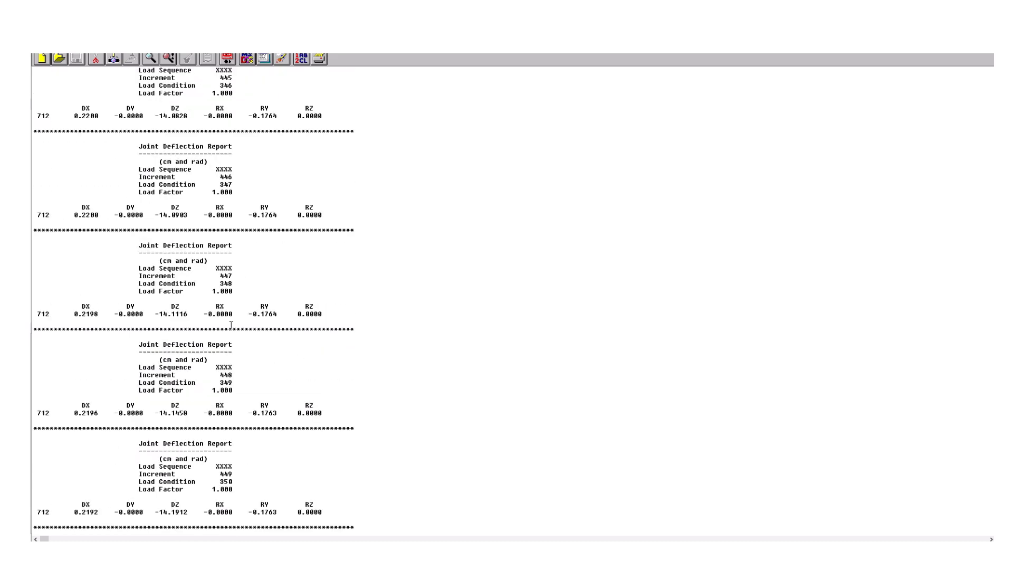
left_click(991, 36)
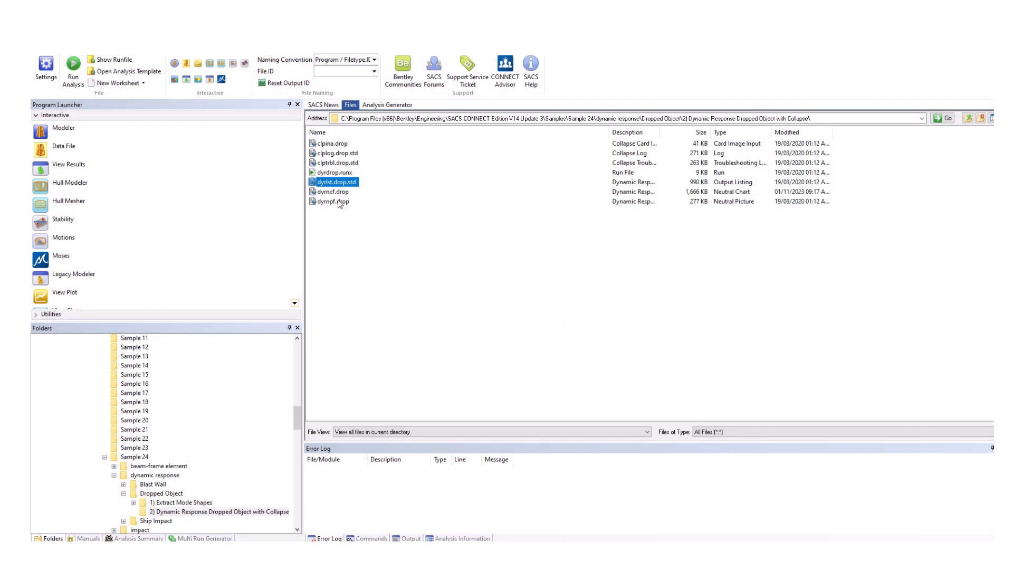
- View Plot 1 of the force response plot file dyrnpf.drop in Chartvue and close it
left_click(338, 201)
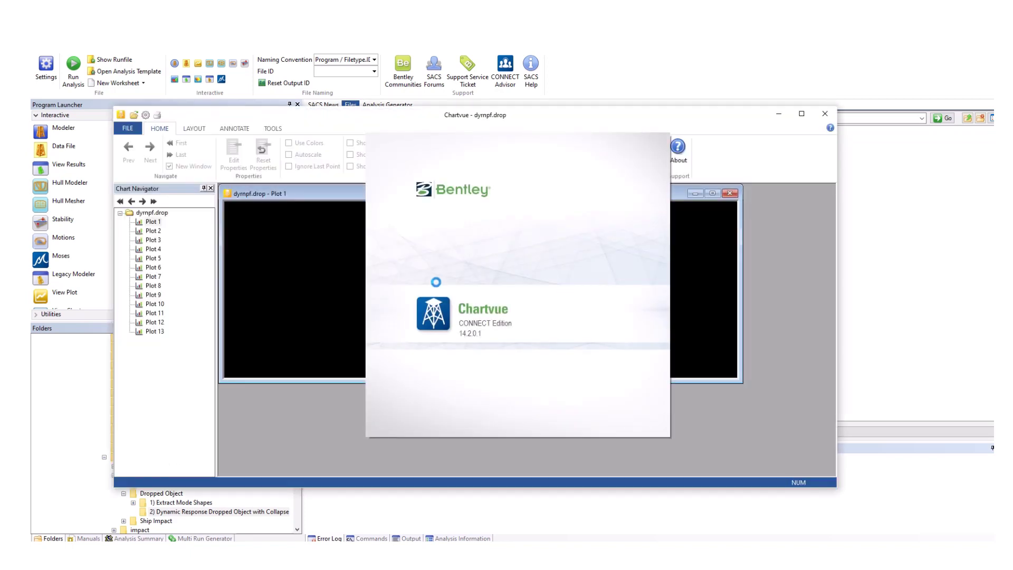
left_click(713, 194)
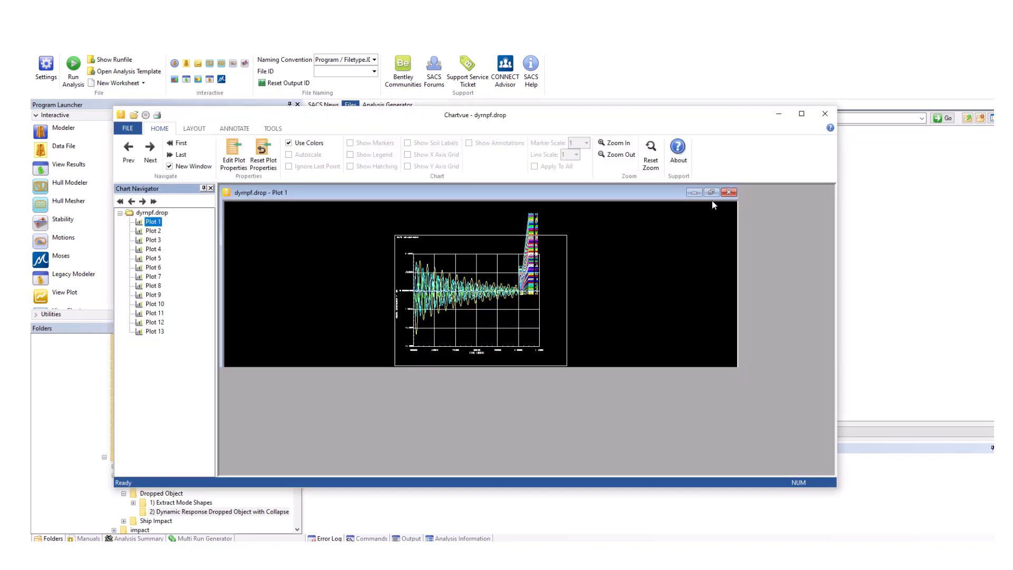
left_click(829, 116)
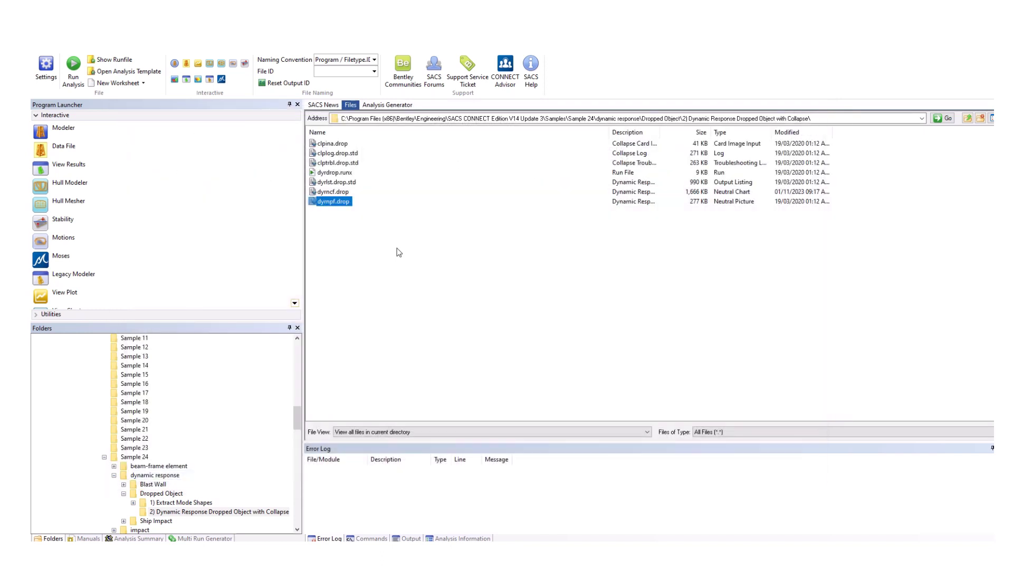
- Open the neutral chart file dyrncf.drop in Chartvue, enlarge it, and inspect the Mode 12 curve in the modal responses chart
double_click(334, 192)
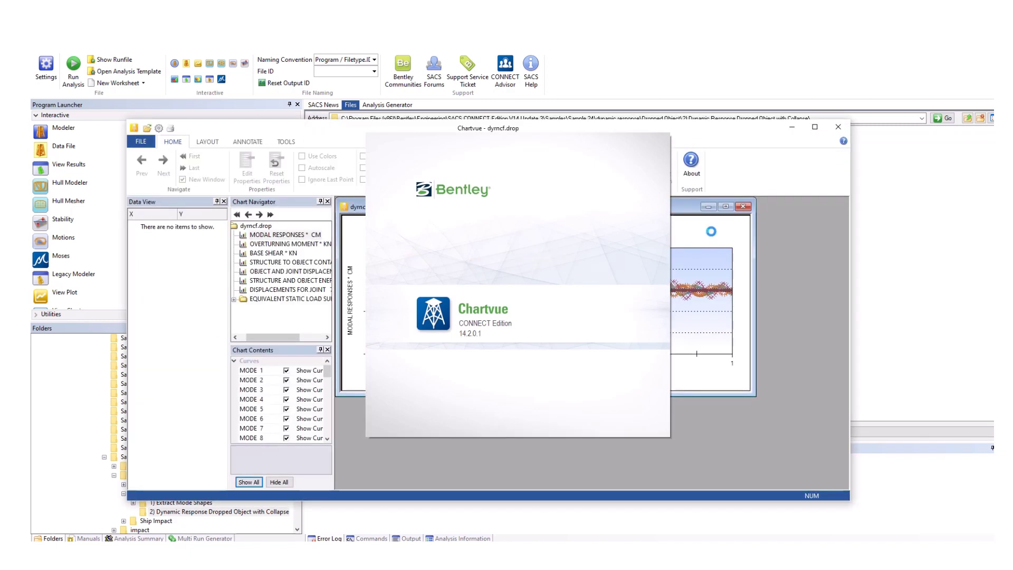
left_click(817, 129)
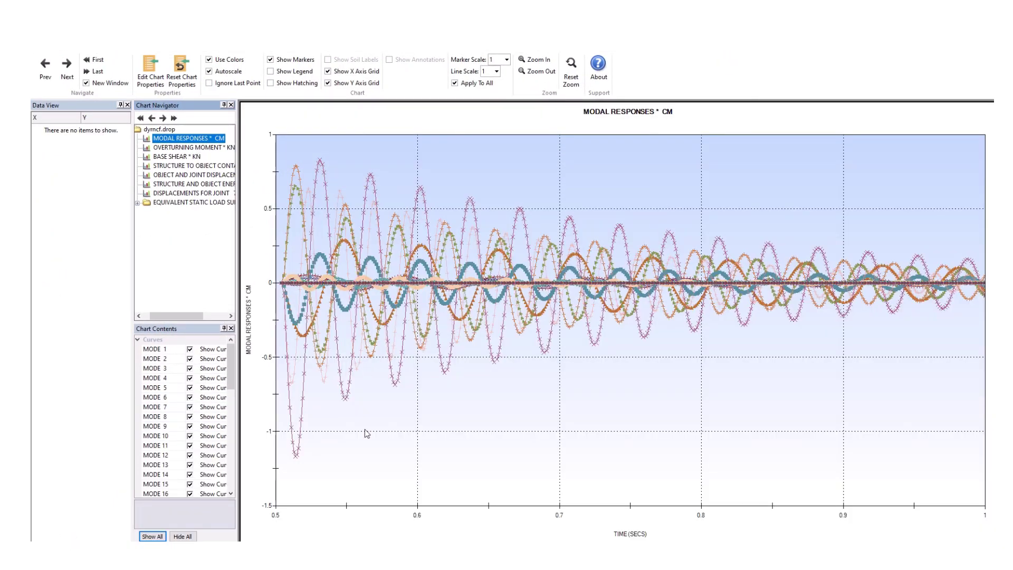
left_click(276, 506)
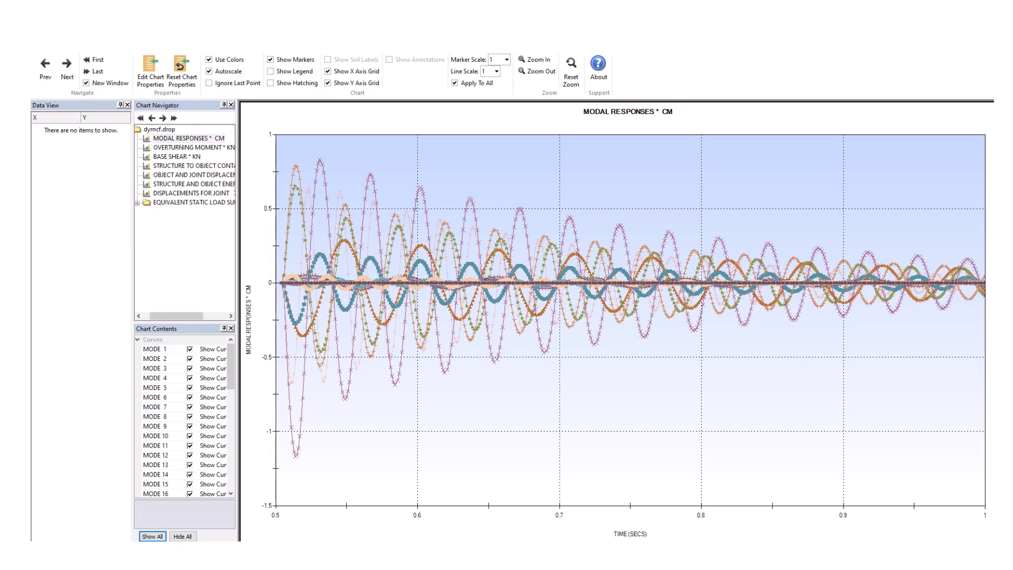
left_click(296, 170)
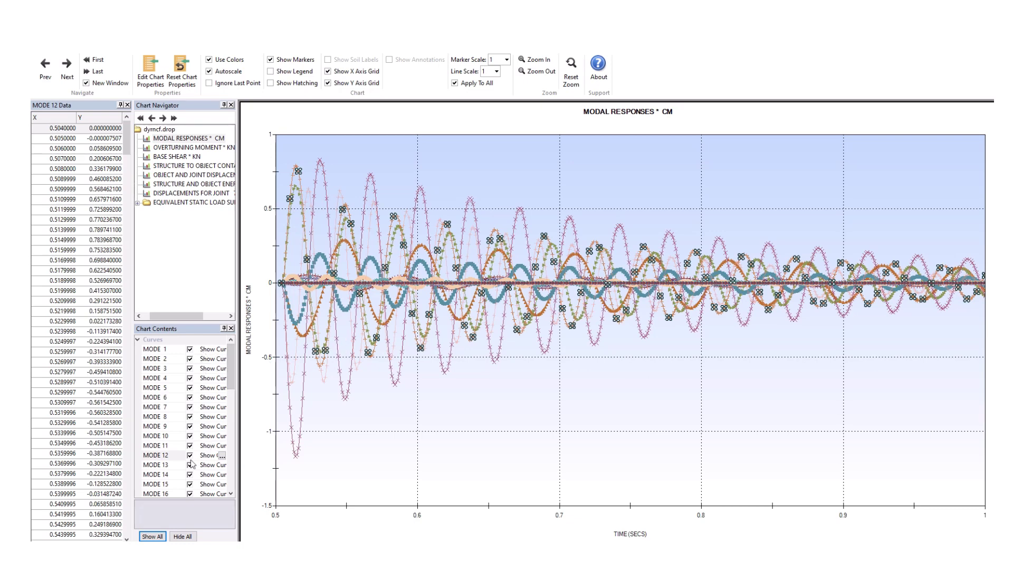
- Hide all modal response curves and show only Mode 1 to examine its response over time
left_click(182, 536)
left_click(190, 349)
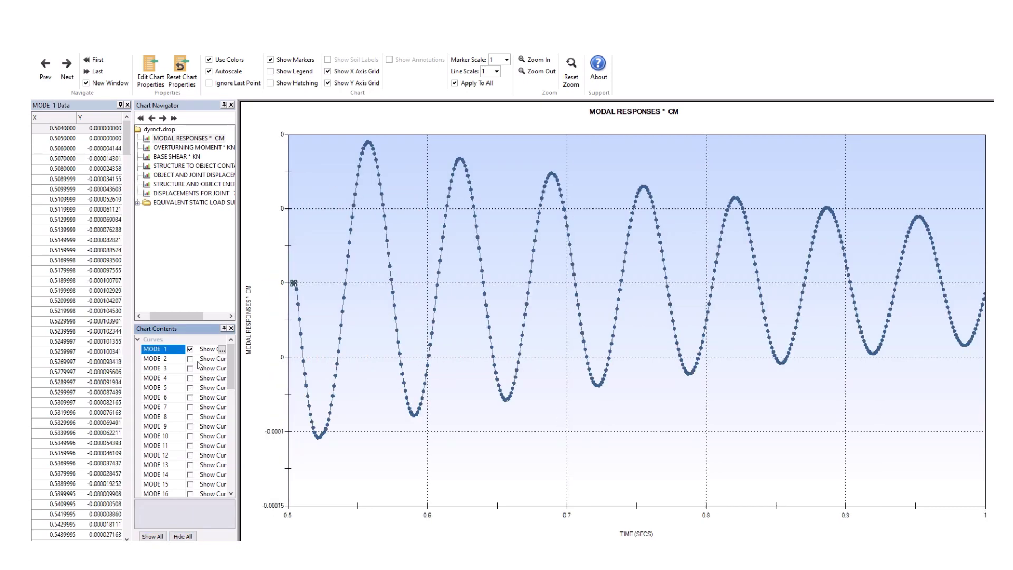
mouse_move(297, 303)
- Review the overturning moment, base shear, contact force, object and joint displacement, energy, and joint 712 displacement charts
left_click(204, 148)
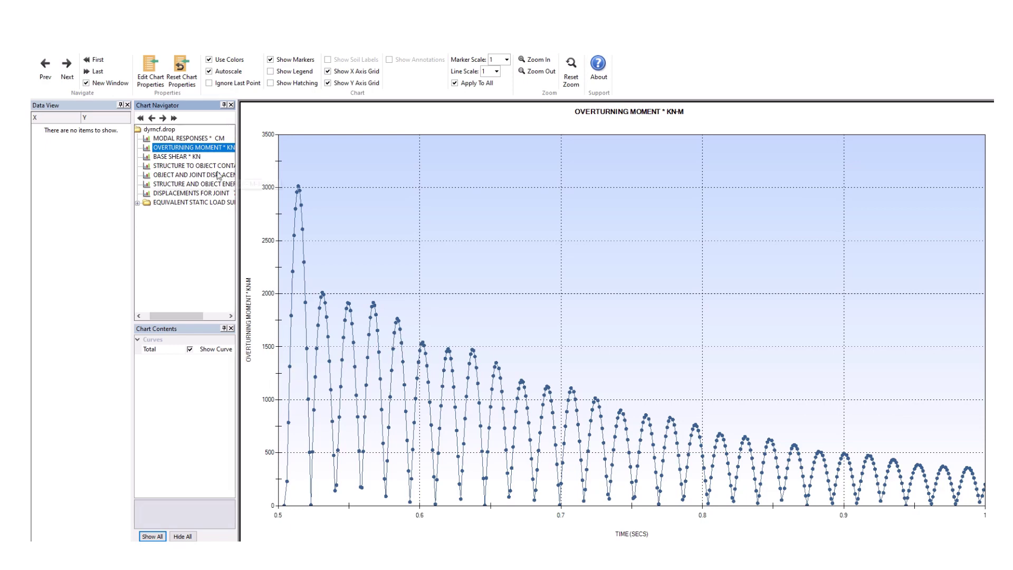
left_click(197, 158)
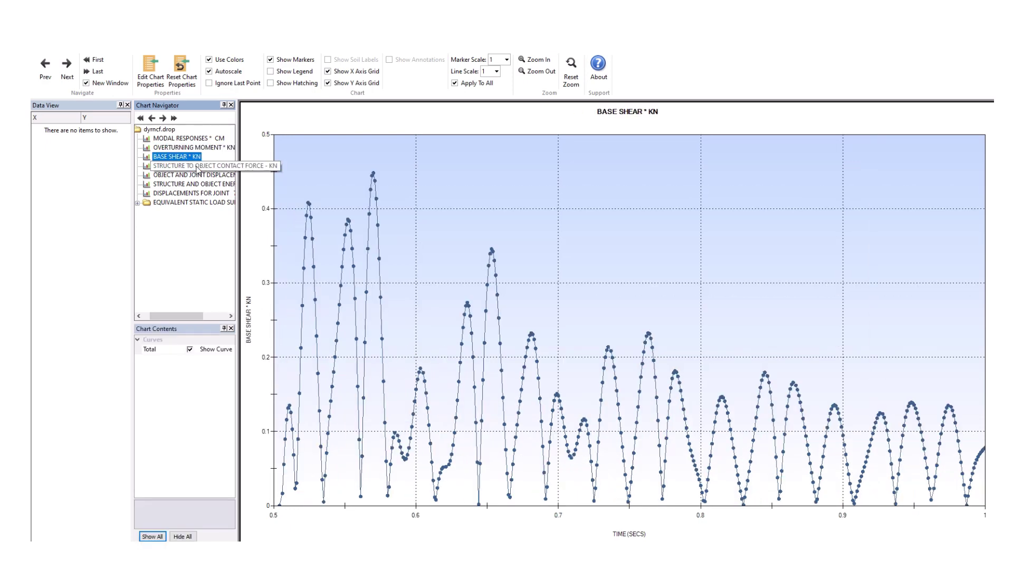
left_click(197, 166)
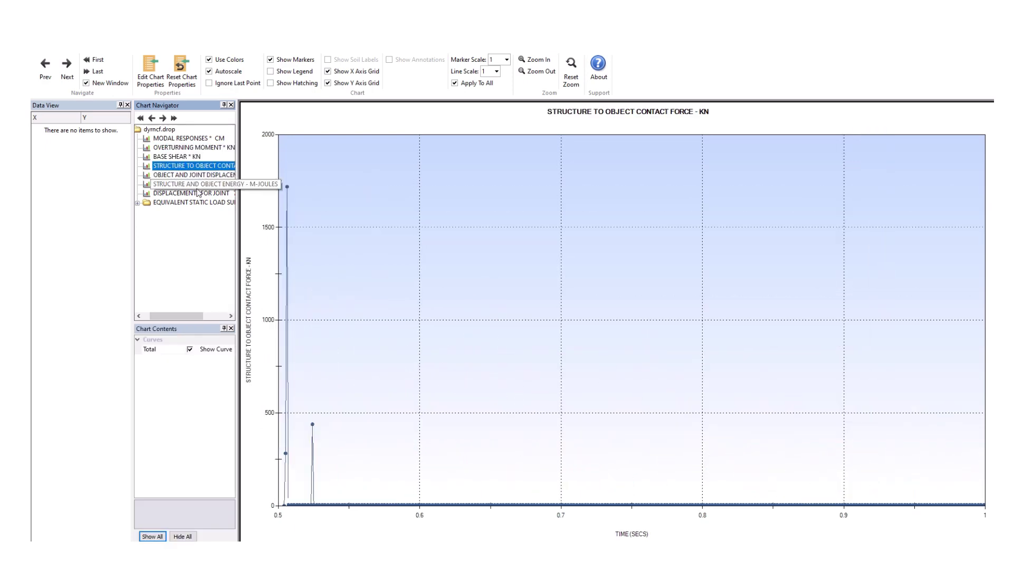
left_click(201, 176)
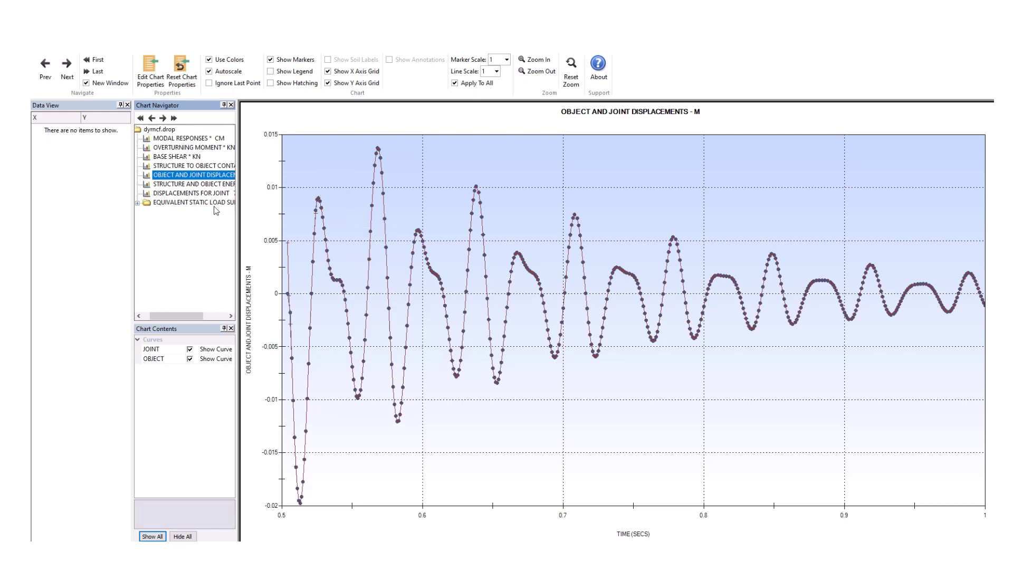
left_click(214, 185)
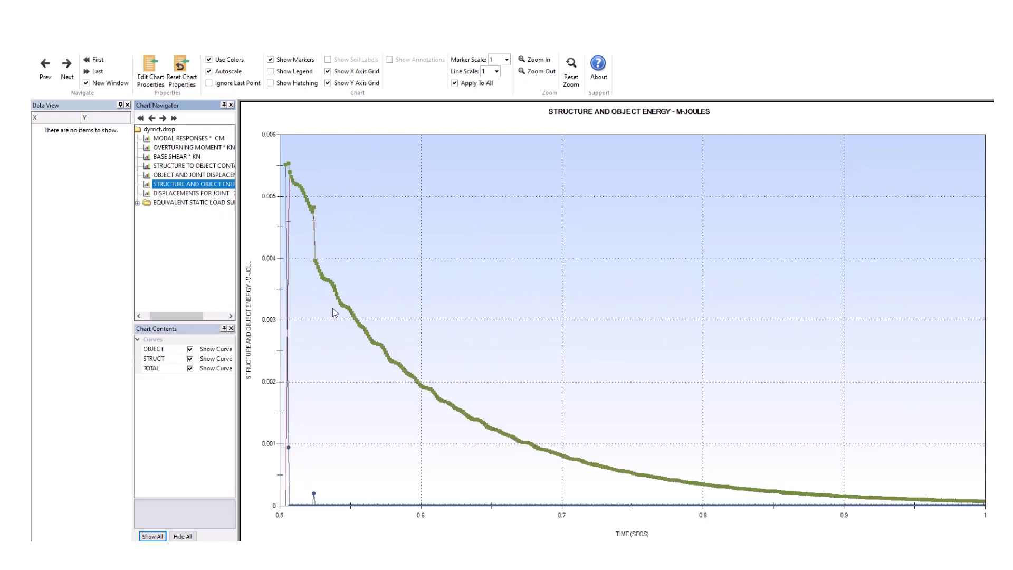
left_click(206, 195)
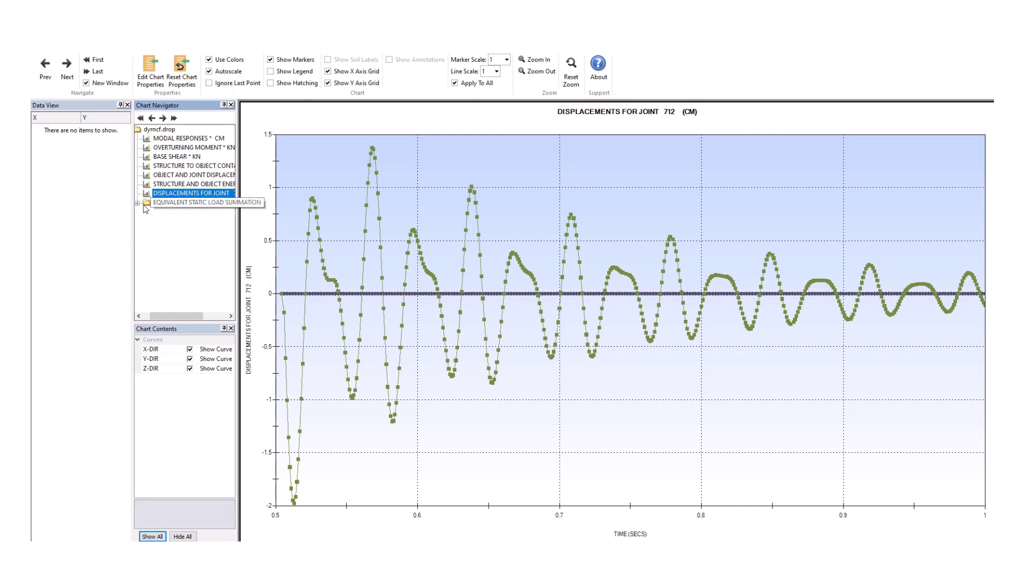
- Expand the equivalent static load summation and view its X and Y force summation and X and Z moment charts
double_click(192, 203)
left_click(195, 212)
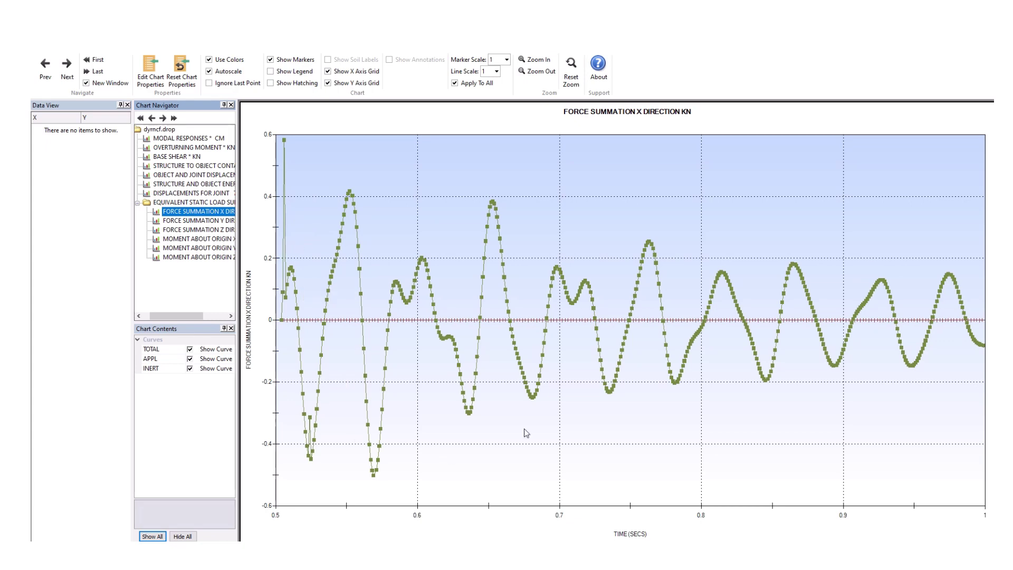
left_click(210, 221)
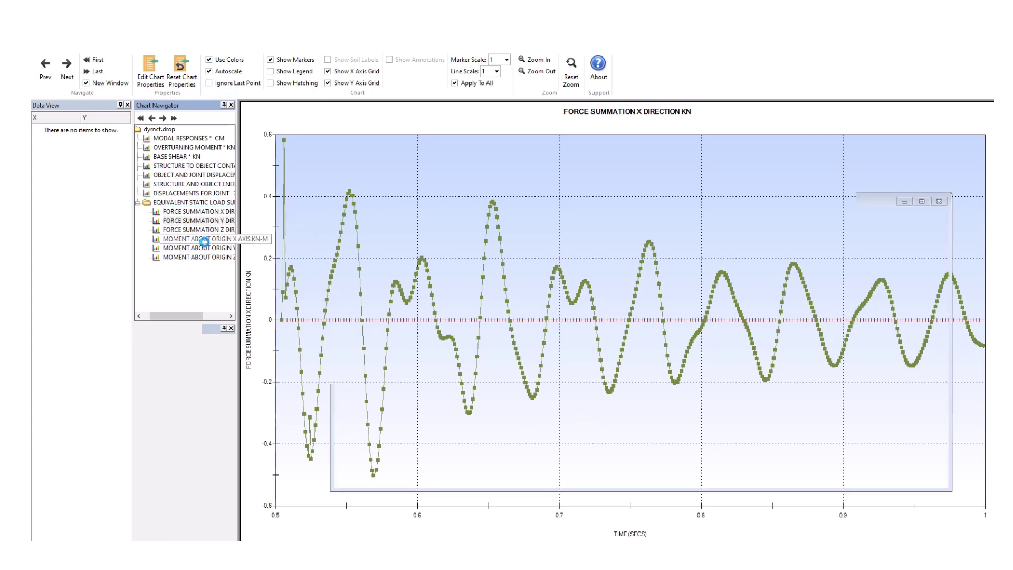
left_click(205, 240)
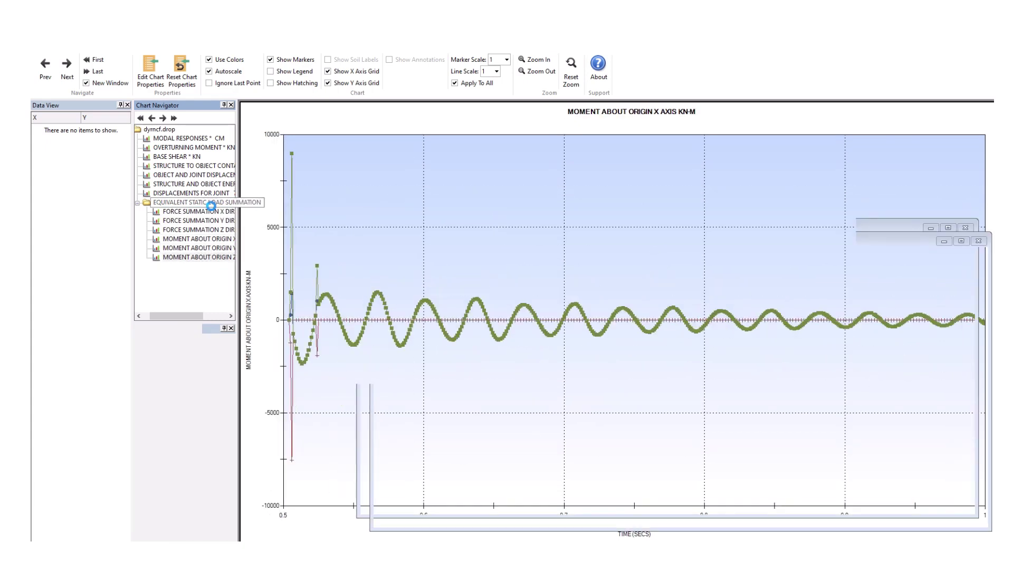
left_click(206, 258)
- Revisit the overturning moment chart, return to the modal responses chart, and show the curves of all modes
left_click(186, 148)
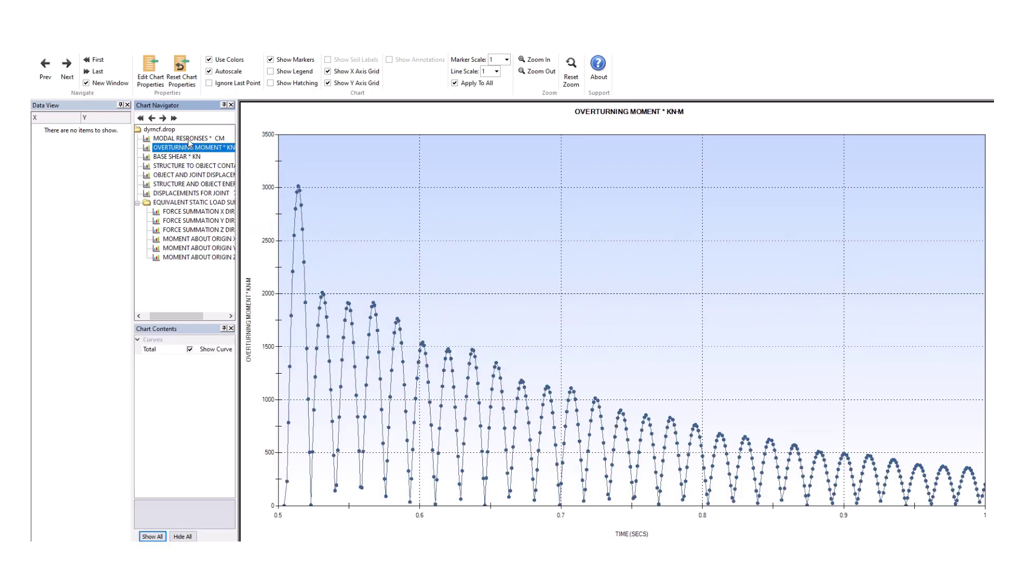
left_click(189, 139)
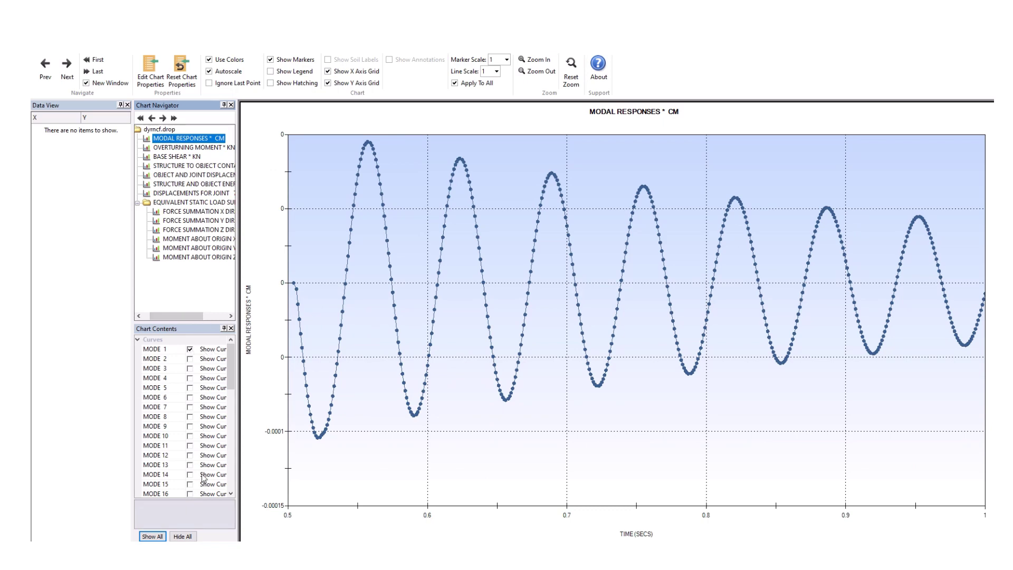
left_click(162, 533)
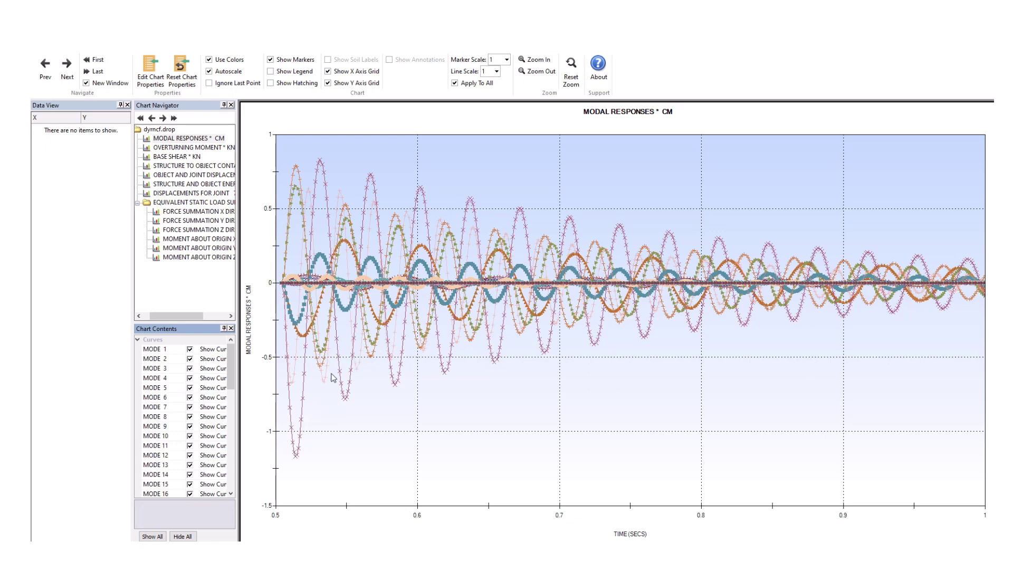
- Review the overturning moment and base shear charts once more and close the chart viewer
left_click(190, 147)
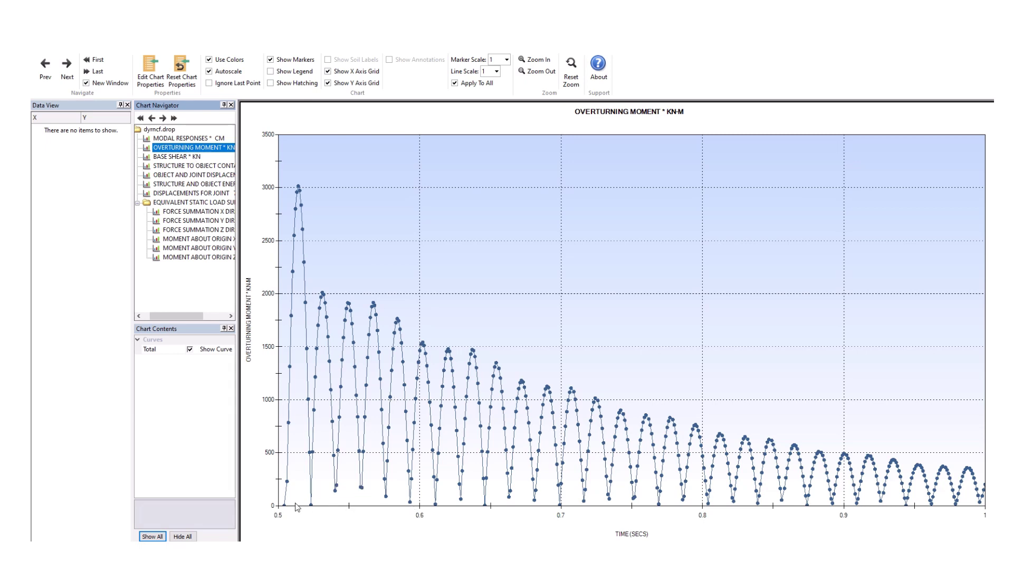
left_click(190, 157)
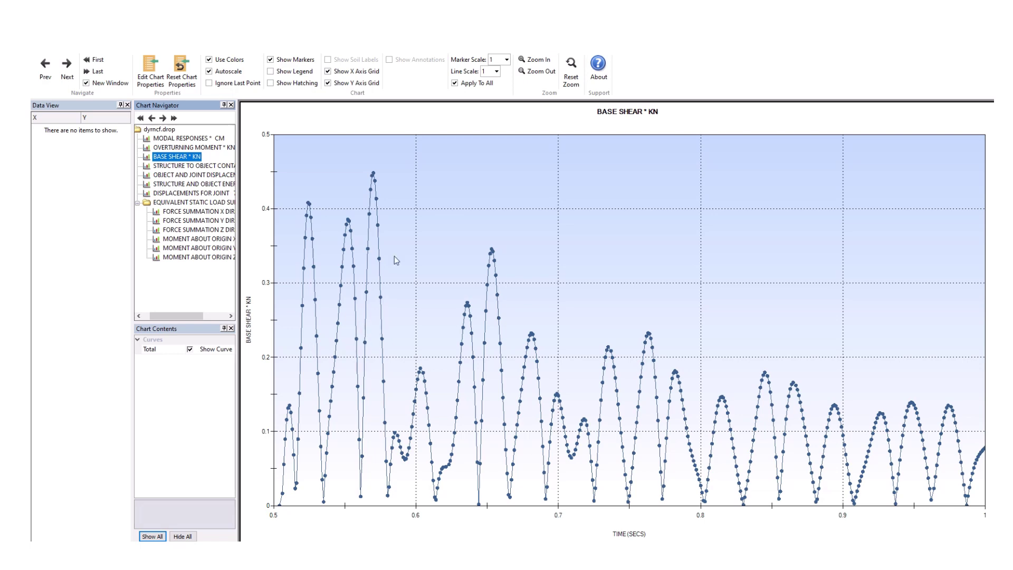
key("alt+F4")
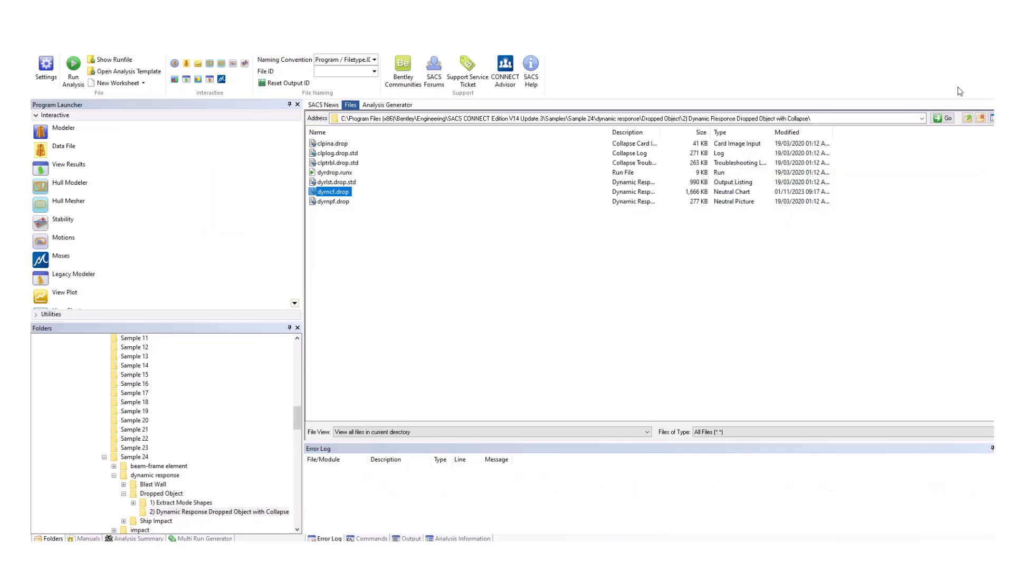
- Open the collapse log clplog.drop.std in a maximized window and highlight its load sequence heading
double_click(350, 157)
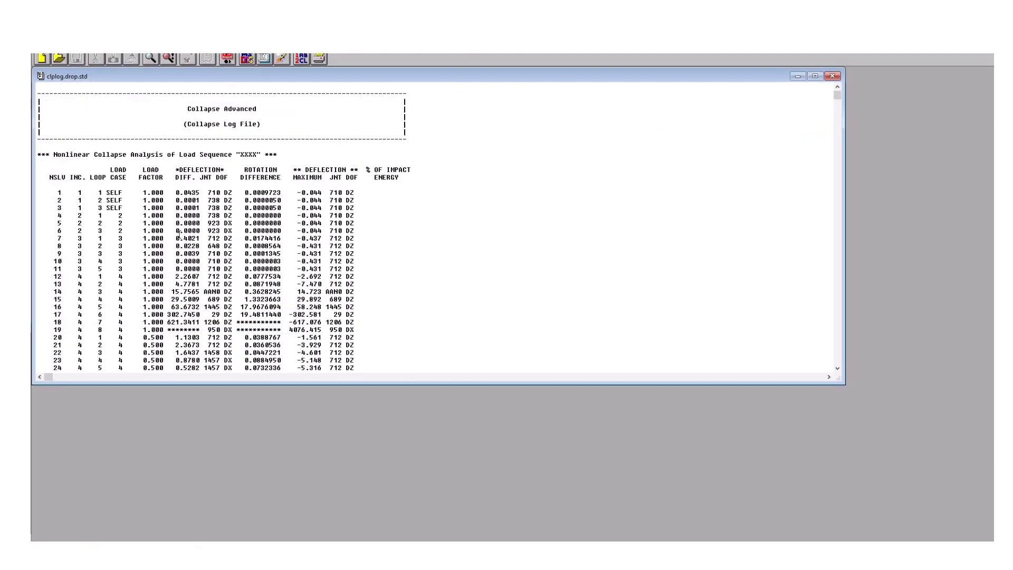
left_click(815, 76)
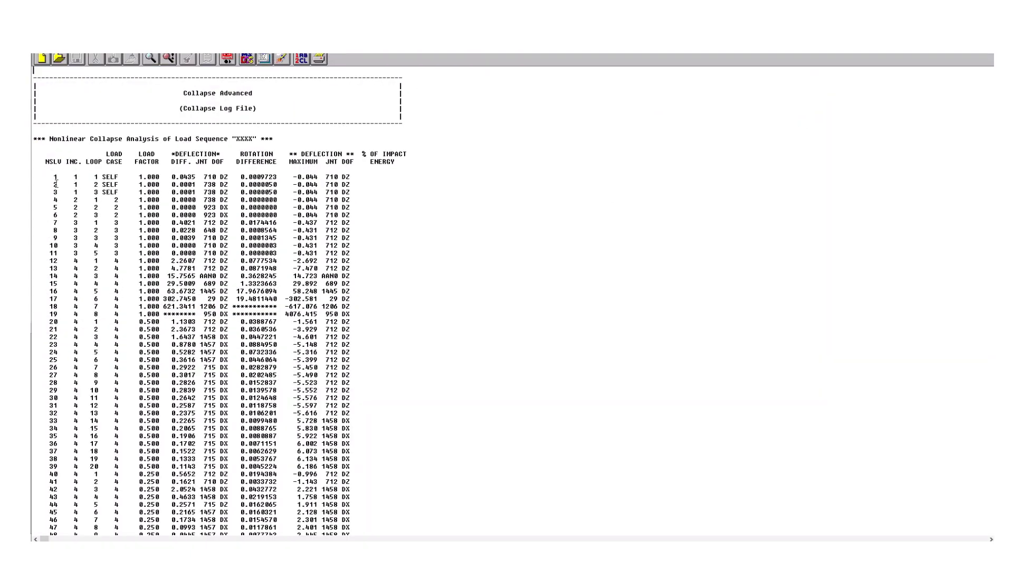
left_click_drag(90, 139, 244, 142)
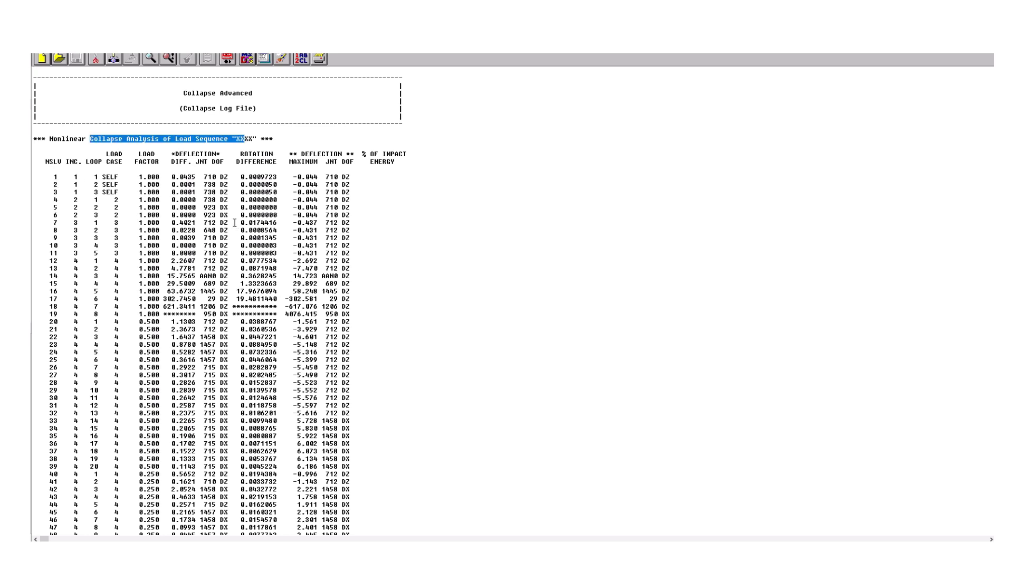
left_click_drag(51, 175, 188, 177)
left_click(87, 214)
double_click(98, 178)
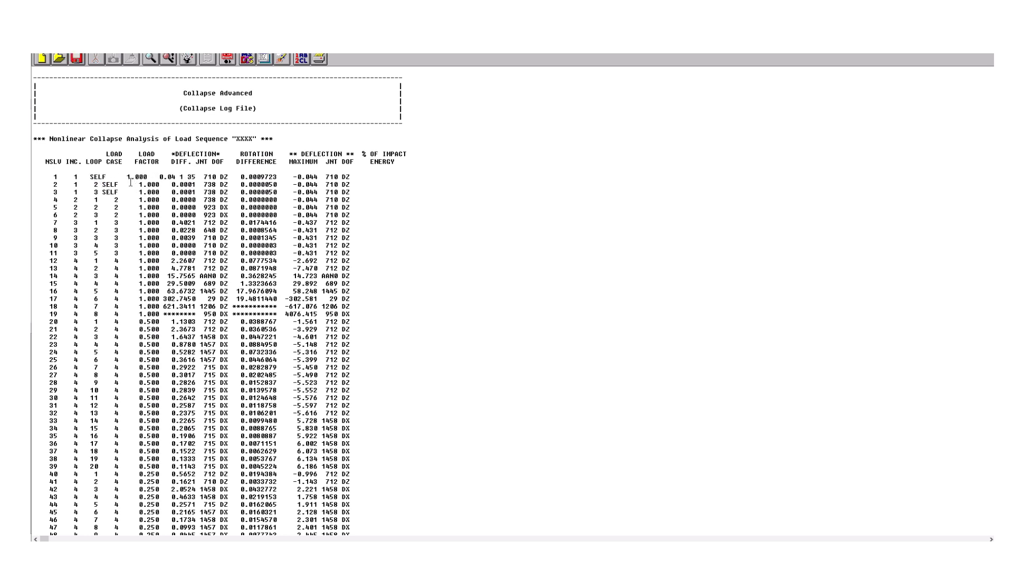
key("ctrl+z")
- Highlight the first load case 2 row and examine the load factors and deflections through to the end of the collapse log
left_click_drag(95, 201, 373, 202)
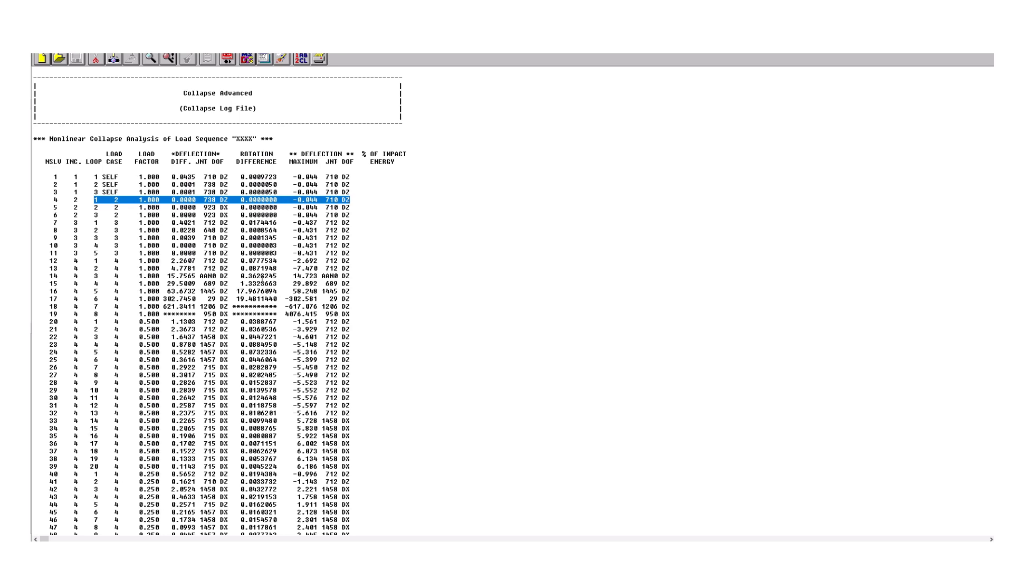
scroll(262, 279, "down", 6)
scroll(262, 285, "down", 20)
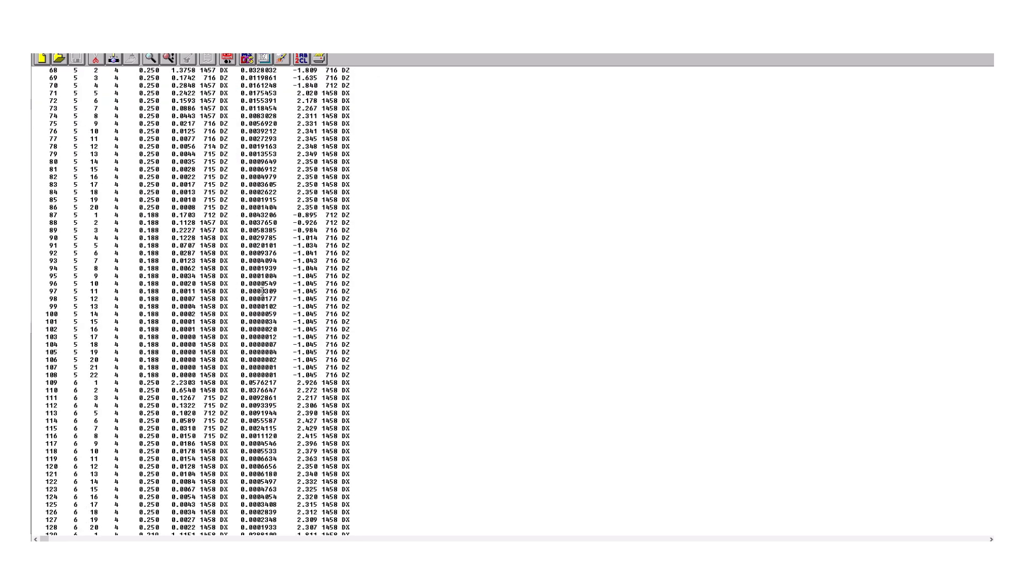
scroll(262, 299, "down", 1)
left_click(730, 243)
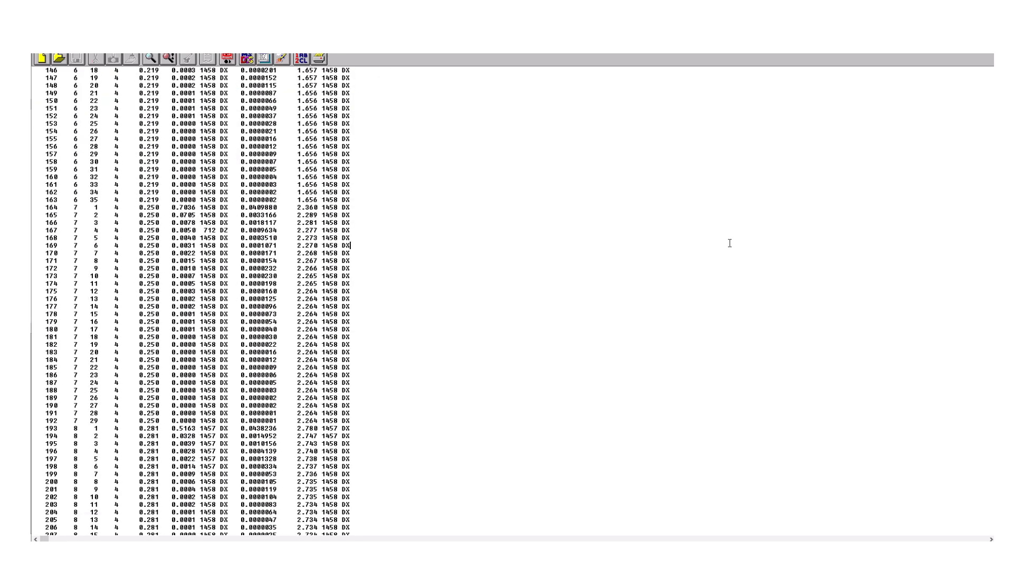
key("Page_Down")
key("Page_Down")
key("Page_Down")
key("Page_Down")
key("Page_Down")
key("Page_Down")
key("Page_Down")
key("Page_Down")
key("Page_Down")
key("Page_Down")
key("Page_Down")
key("Page_Down")
key("Page_Down")
key("Page_Down")
key("Page_Down")
key("Page_Down")
key("Page_Down")
key("Page_Down")
key("Page_Down")
key("Page_Down")
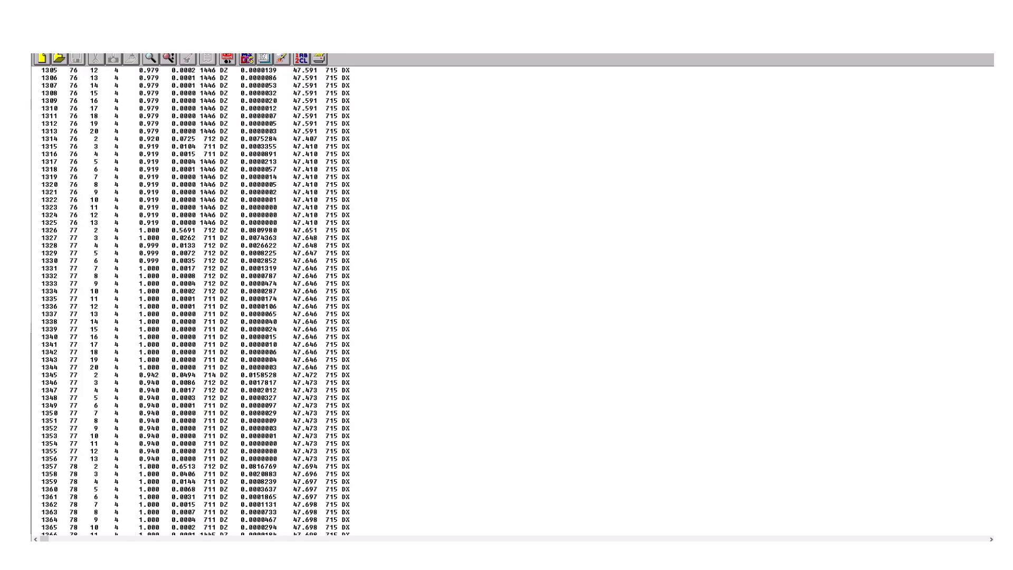
key("Page_Down")
key("Page_Down")
key("Page_Down")
key("Page_Down")
key("Page_Down")
key("Page_Down")
key("Page_Down")
key("Page_Down")
key("Page_Down")
key("Page_Down")
key("Page_Down")
key("Page_Down")
key("Page_Down")
key("Page_Down")
key("Page_Down")
key("Page_Down")
key("Page_Down")
key("Page_Down")
key("Page_Down")
key("Page_Down")
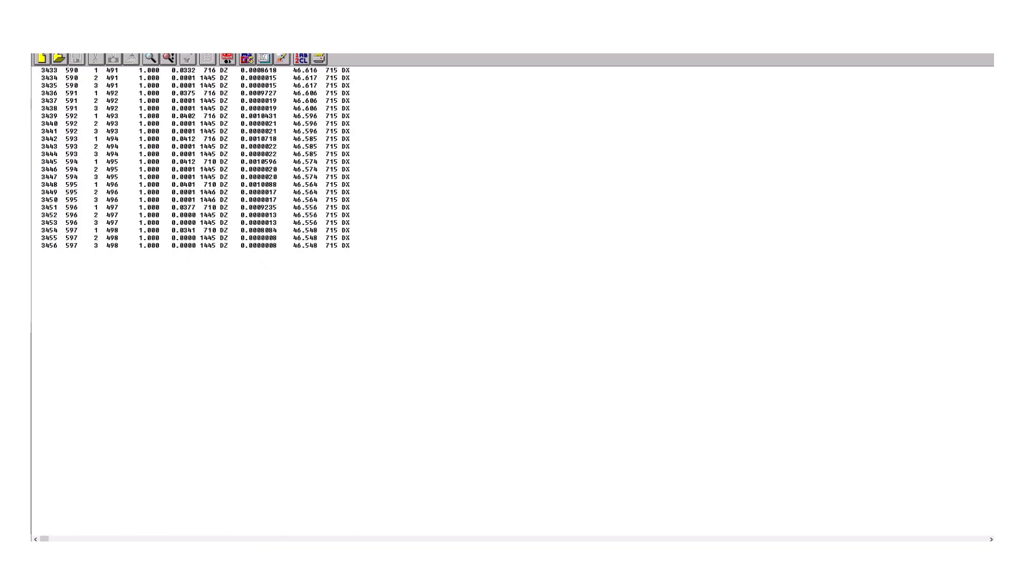
- Return to the start of the log, recheck increments and load cases along its length, and close it from the beginning
key("ctrl+Home")
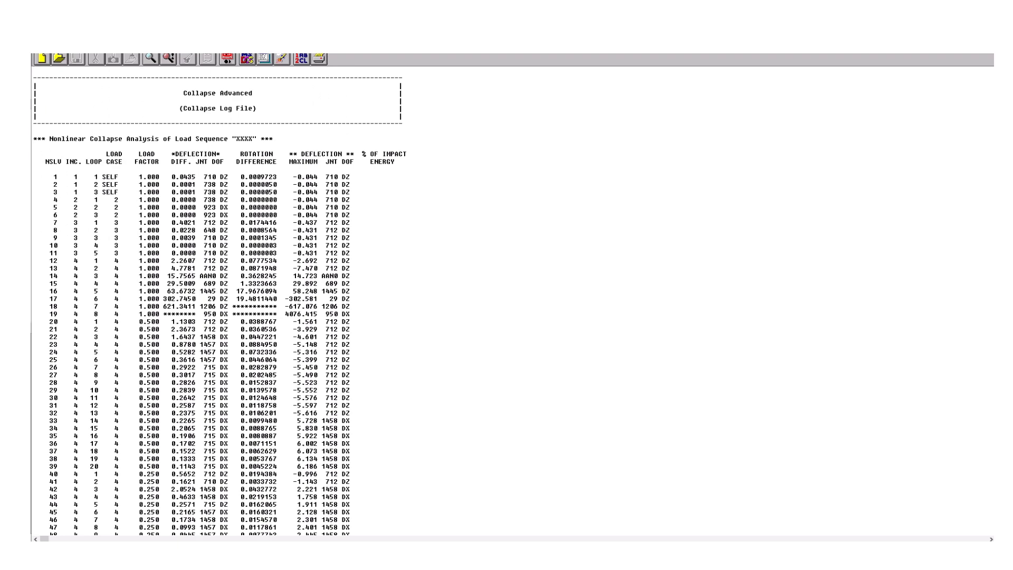
key("Page_Down")
key("Page_Down")
key("Page_Down")
key("Page_Down")
key("Page_Down")
key("Page_Down")
key("Page_Down")
key("Page_Down")
key("Page_Down")
key("Page_Down")
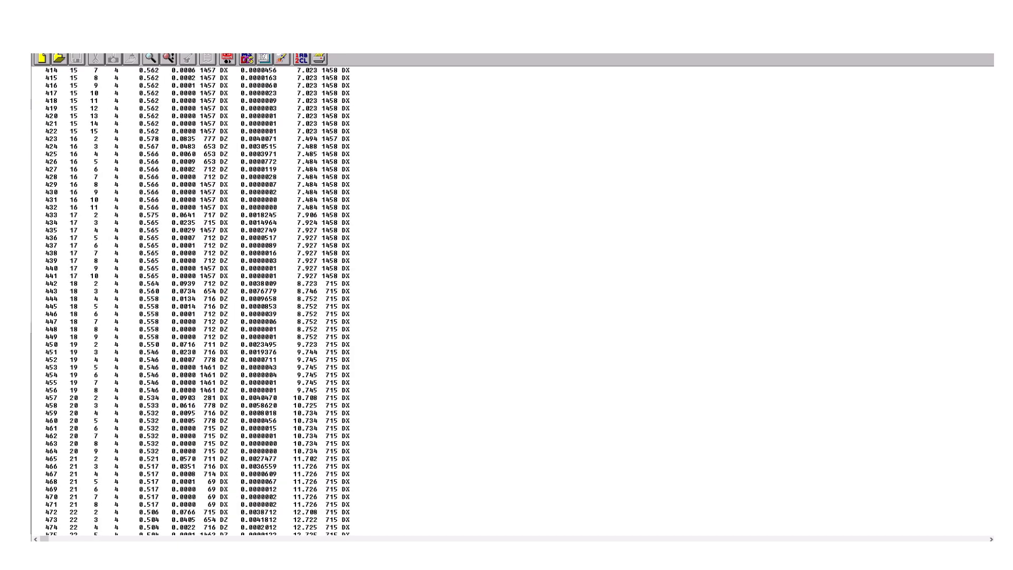
key("Page_Down")
key("Page_Down")
key("Page_Down")
key("Page_Down")
key("Page_Down")
key("Page_Down")
key("Page_Down")
key("Page_Down")
key("Page_Down")
key("Page_Down")
key("Page_Down")
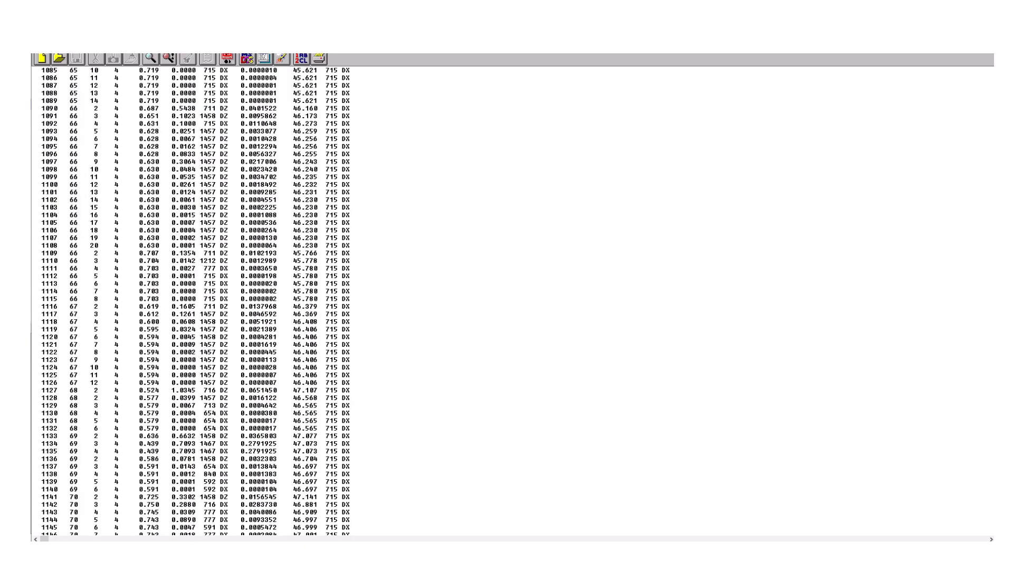
key("Page_Down")
key("Page_Down")
key("Page_Down")
key("Page_Down")
key("Page_Down")
key("Page_Down")
key("Page_Down")
key("Page_Down")
key("Page_Down")
key("Page_Down")
key("Page_Down")
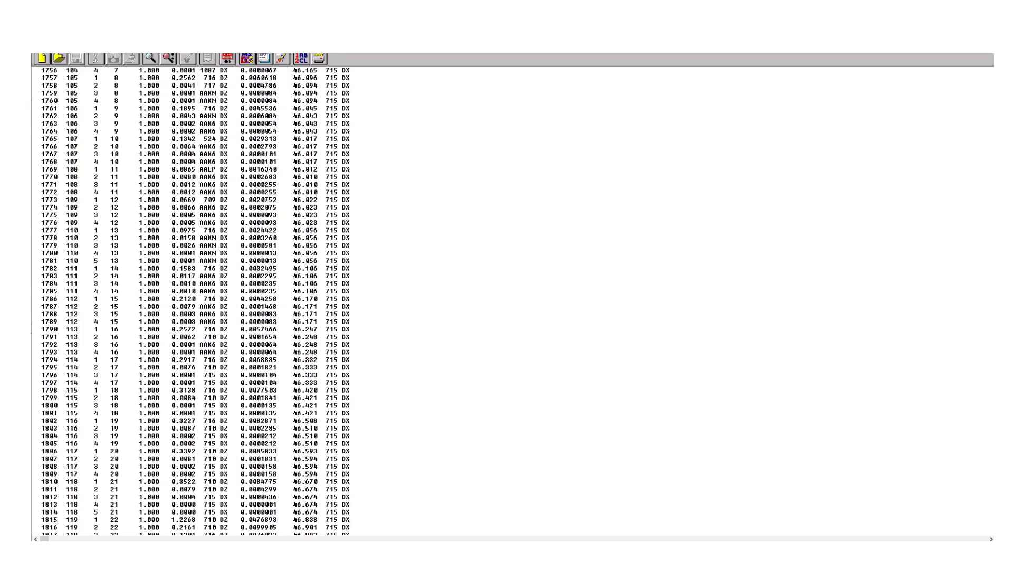
key("Page_Down")
key("Page_Down")
key("Page_Down")
key("Page_Down")
key("Page_Down")
key("Page_Down")
key("Page_Down")
key("Page_Down")
key("Page_Down")
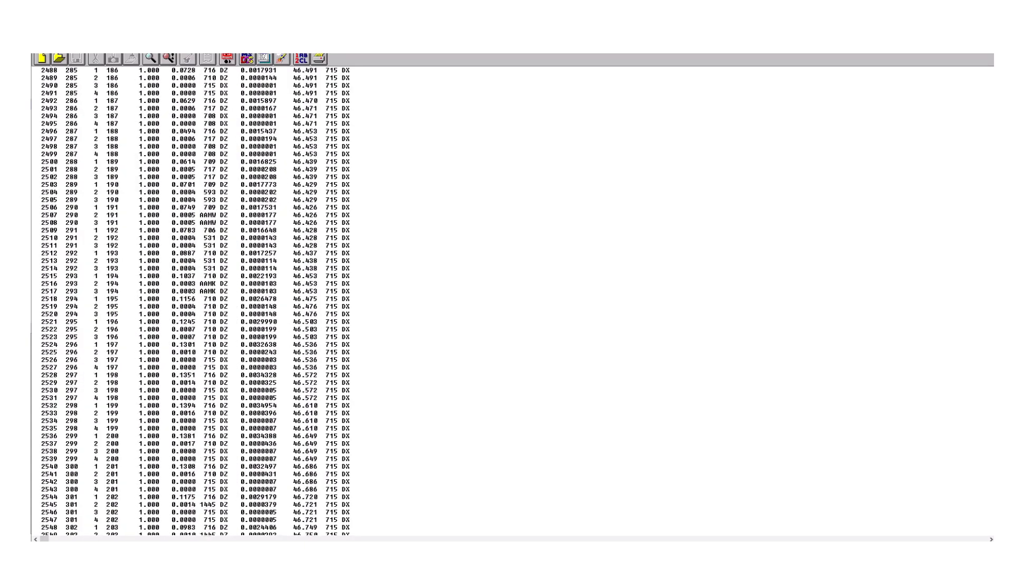
key("ctrl+Home")
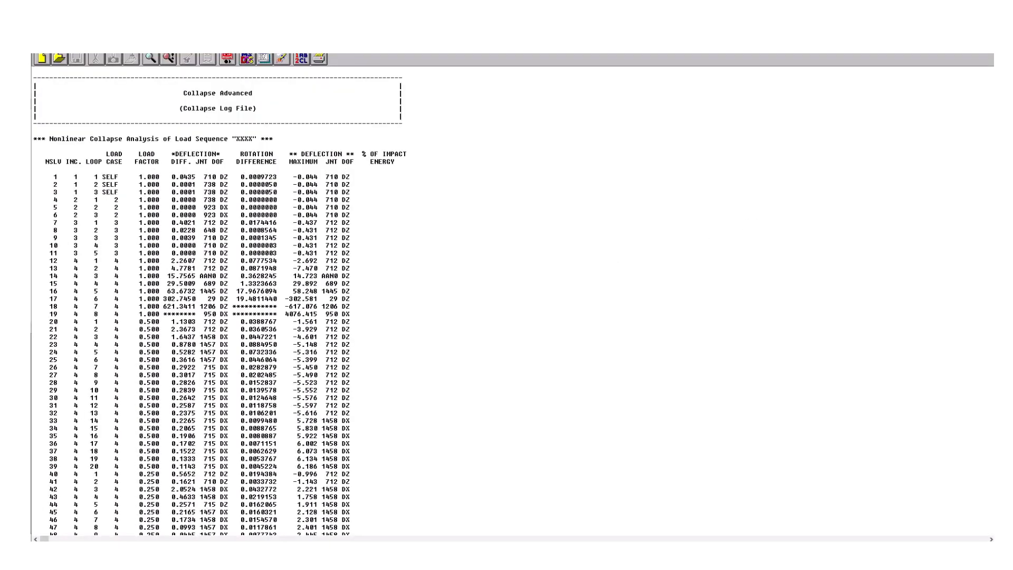
left_click(992, 38)
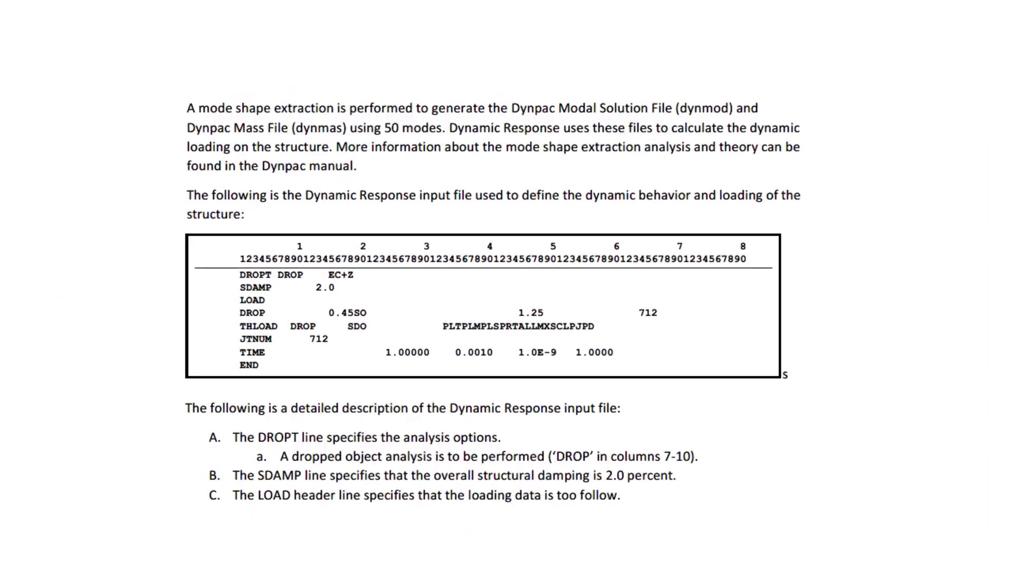
left_click_drag(239, 117, 269, 117)
left_click_drag(505, 118, 733, 111)
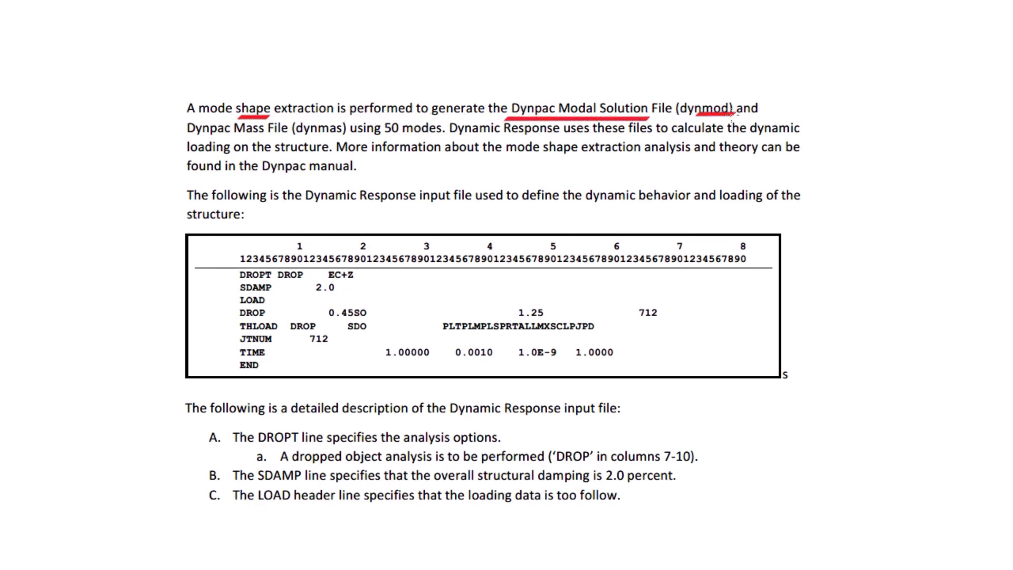
left_click_drag(293, 133, 427, 136)
left_click_drag(238, 153, 301, 153)
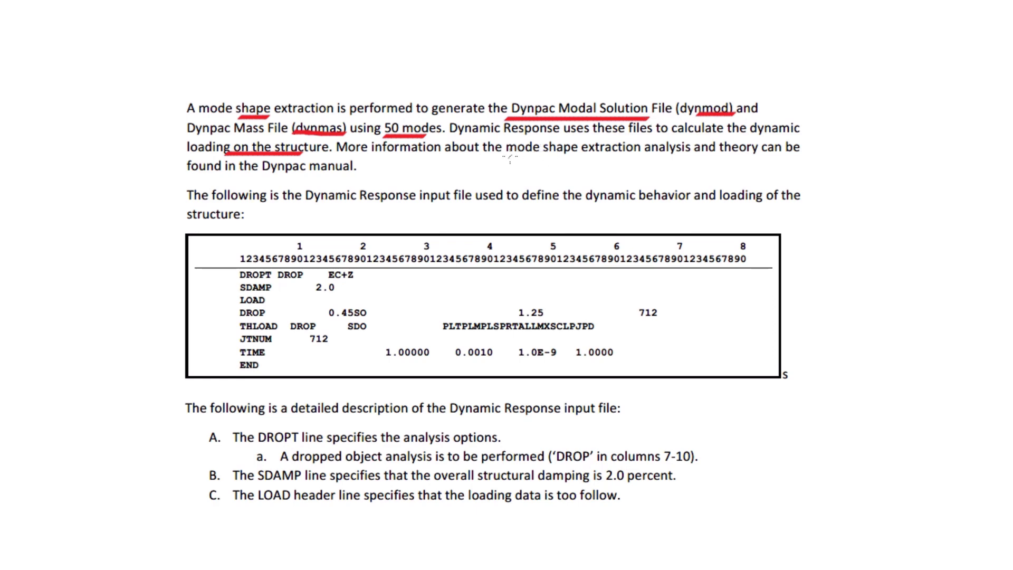
left_click_drag(508, 156, 799, 156)
left_click_drag(261, 176, 344, 175)
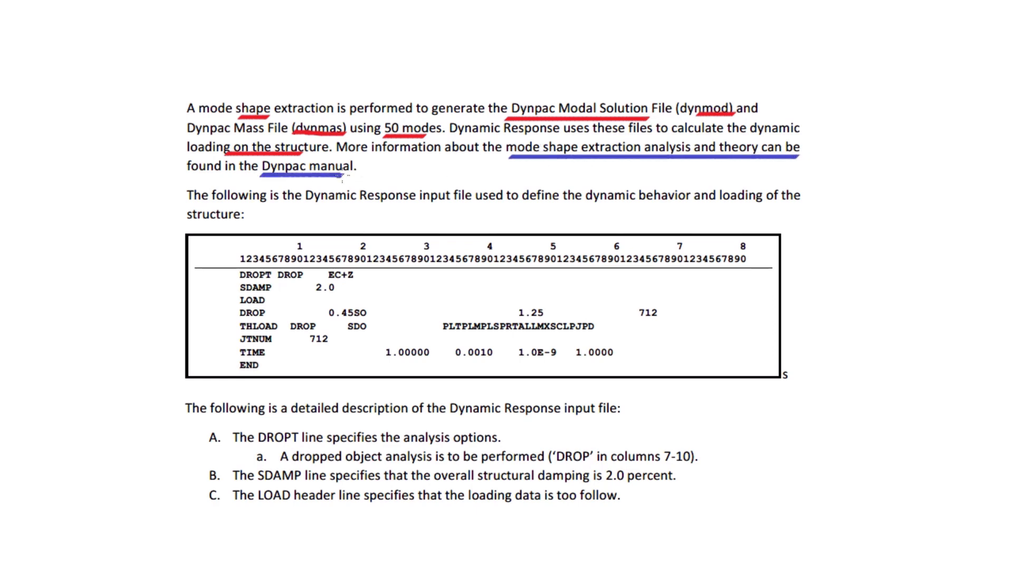